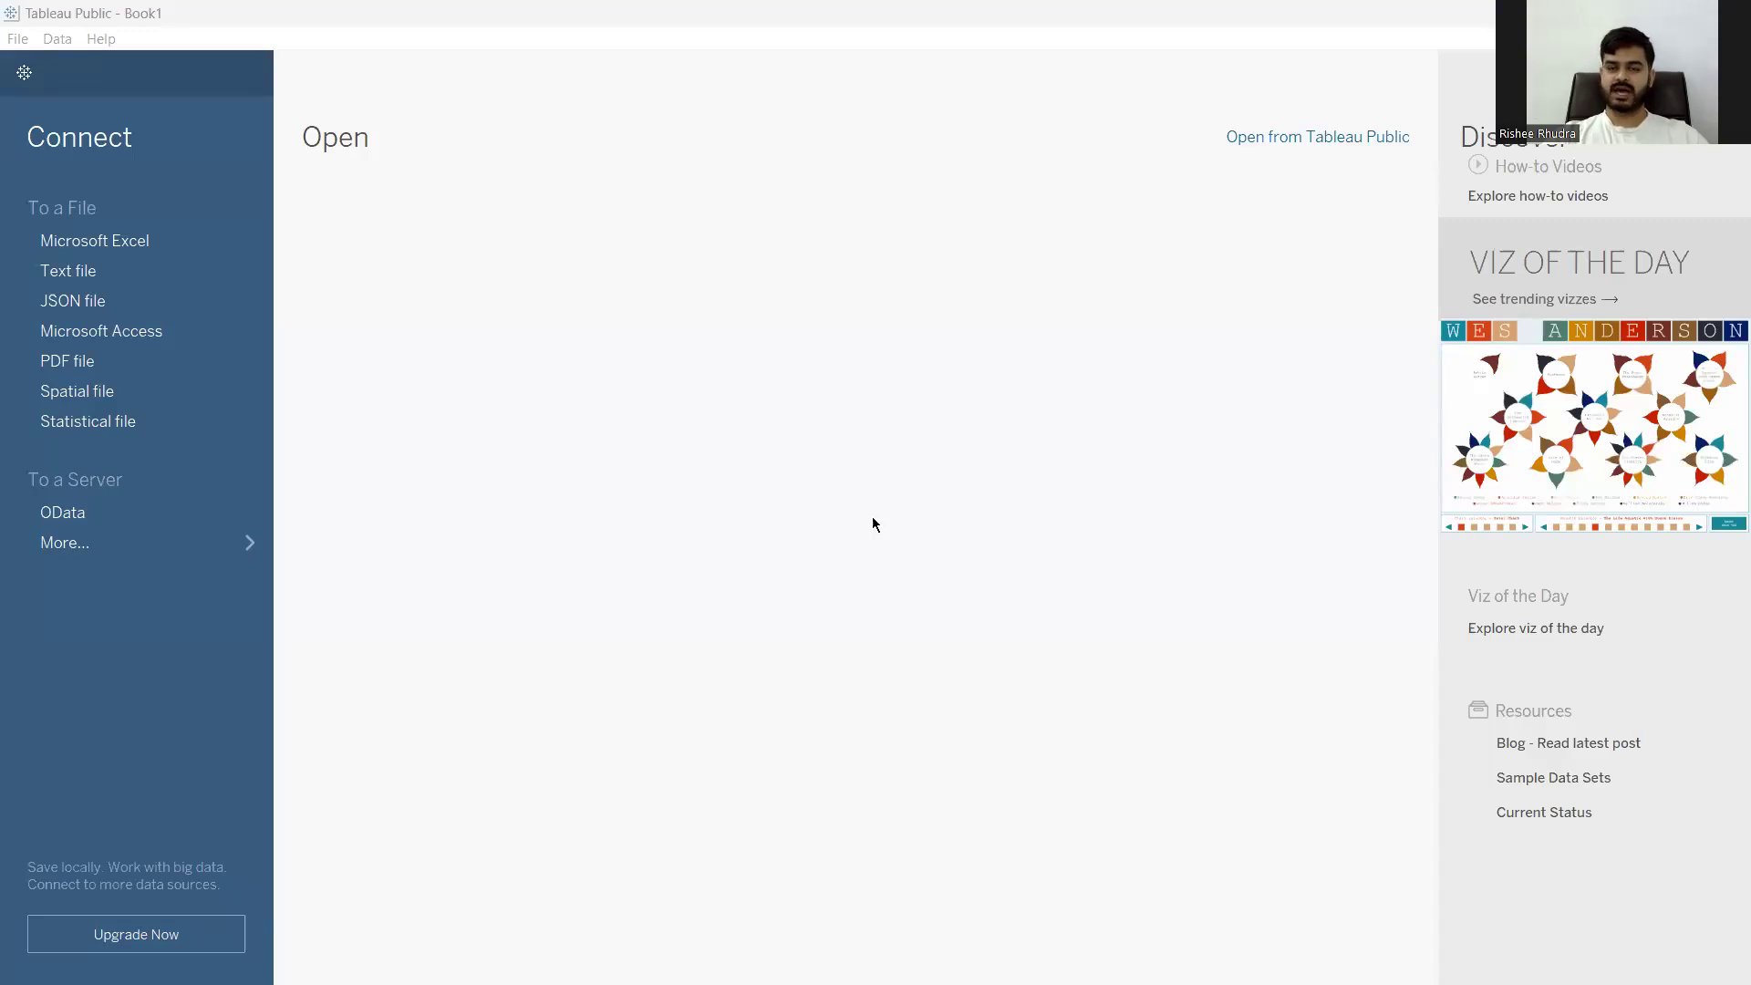
# Connect to the HR_Dashboard (1) Excel workbook, loading Sheet1 with 5 fields and 20 rows
pyautogui.click(181, 249)
pyautogui.click(275, 247)
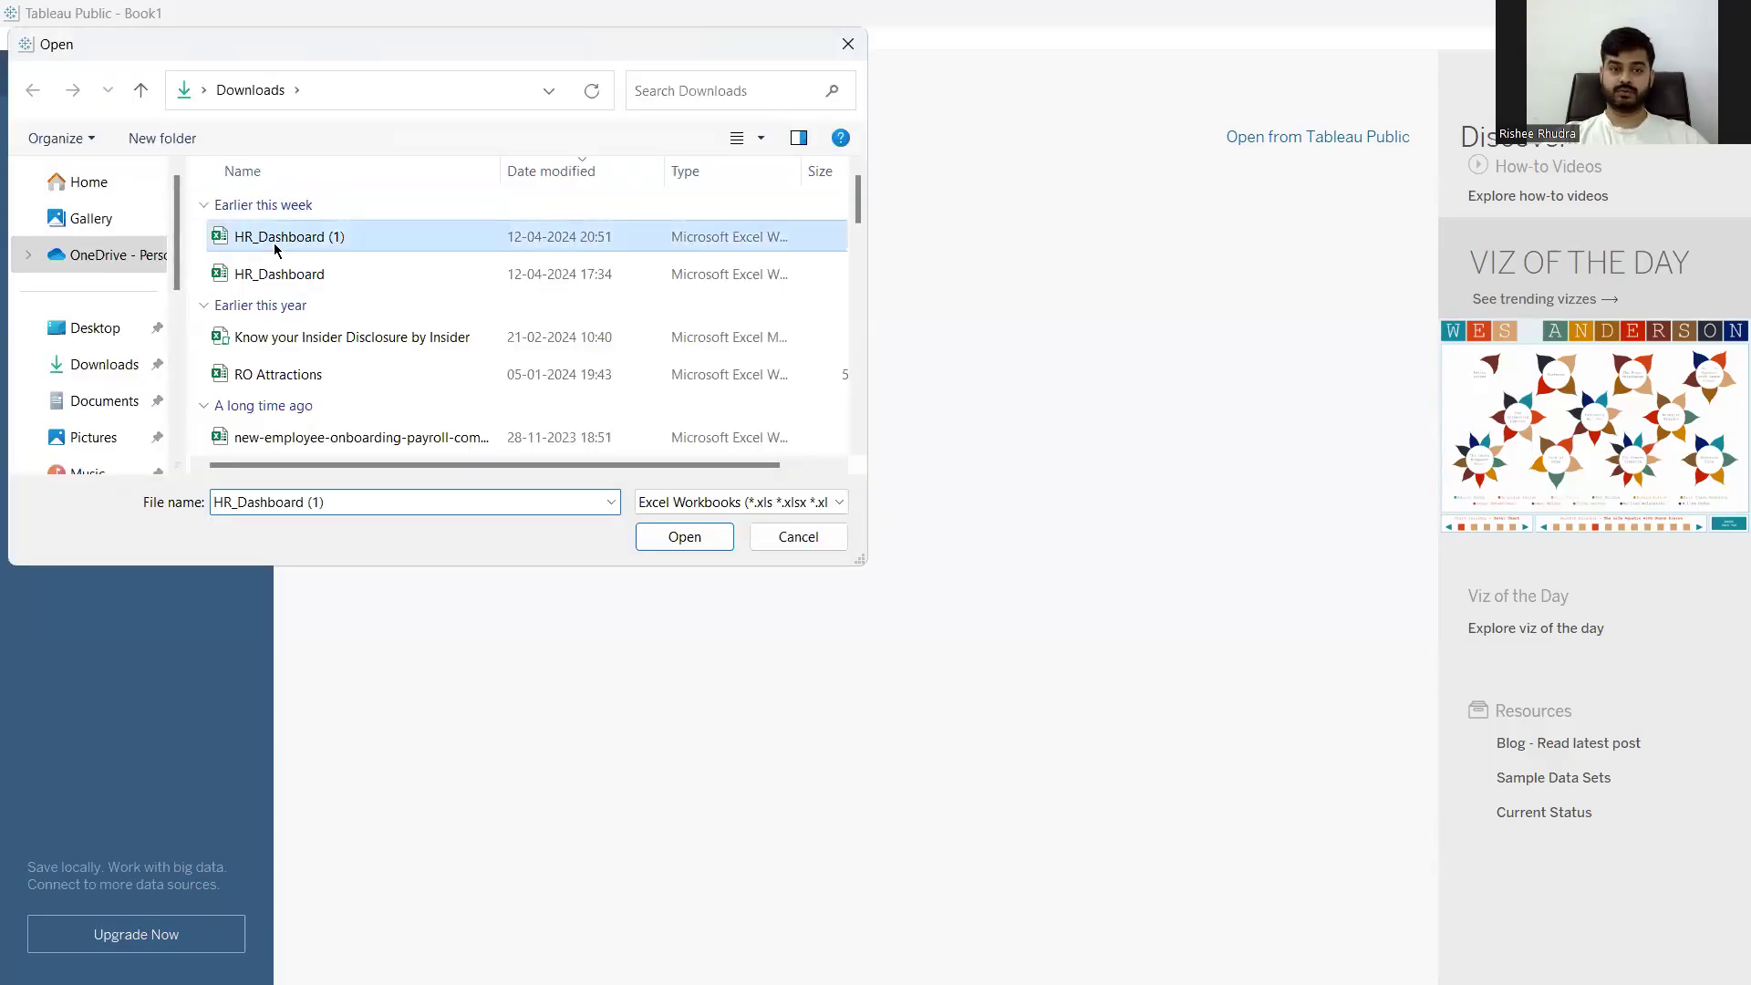
pyautogui.click(276, 248)
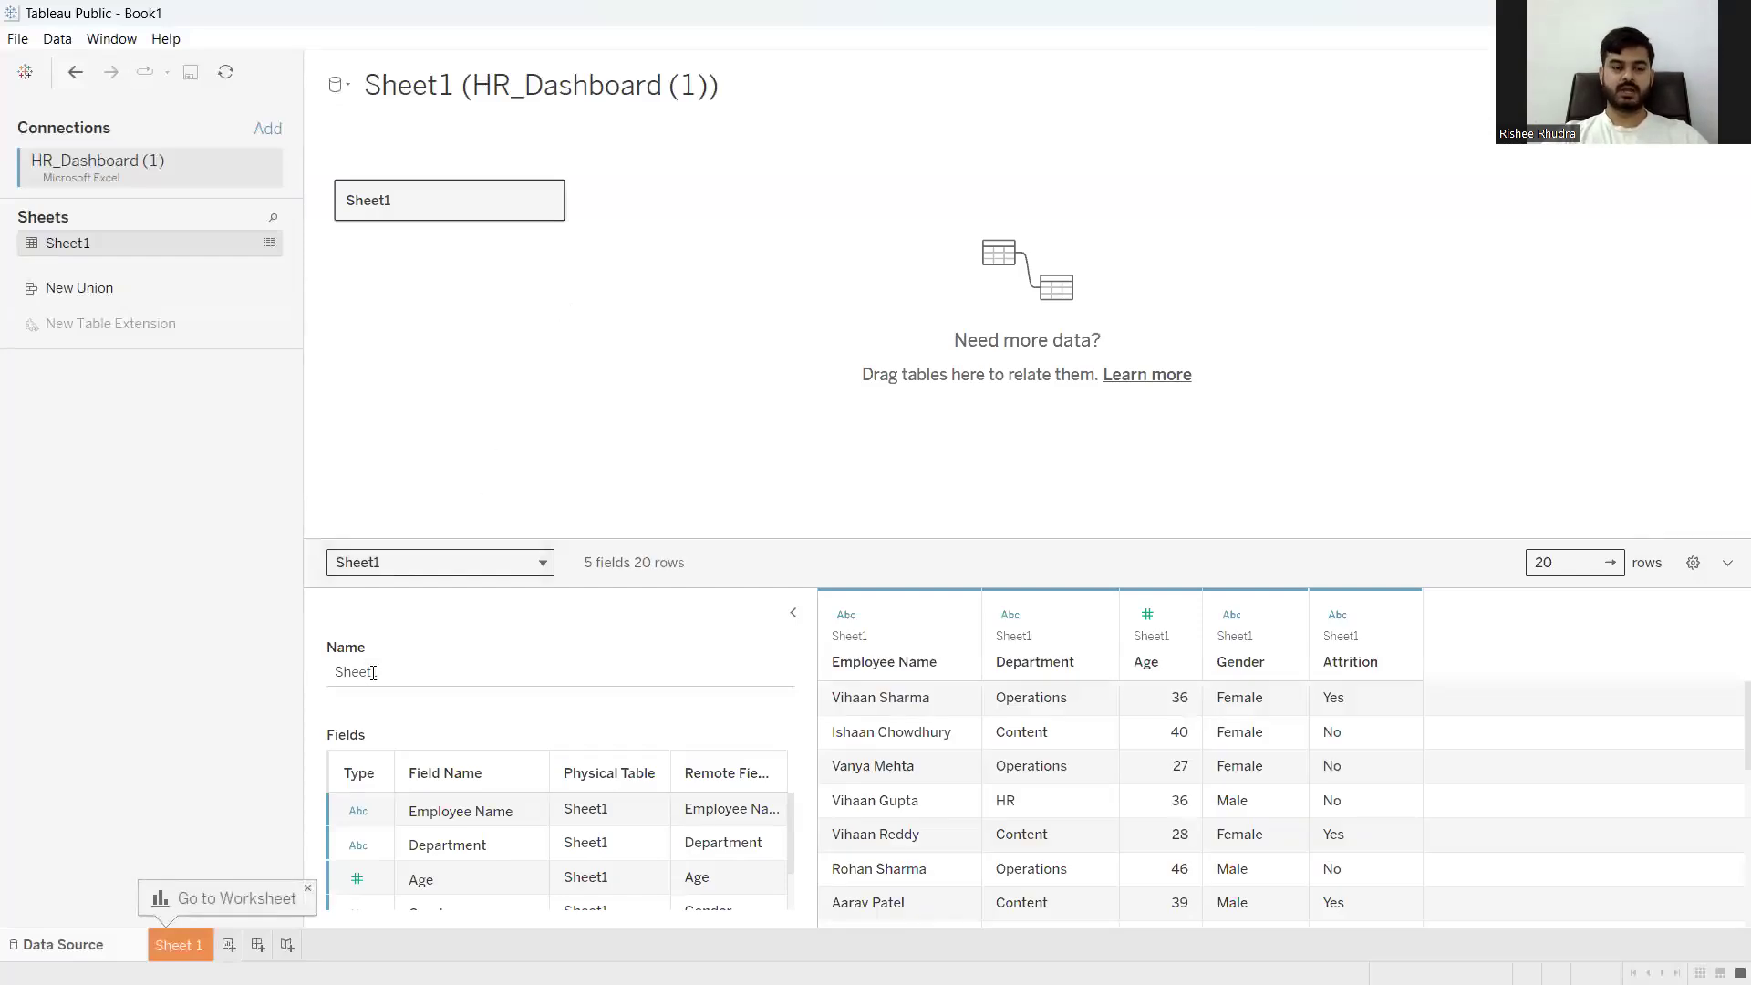
# Rename the Sheet 1 worksheet tab to KPI
pyautogui.rightClick(176, 941)
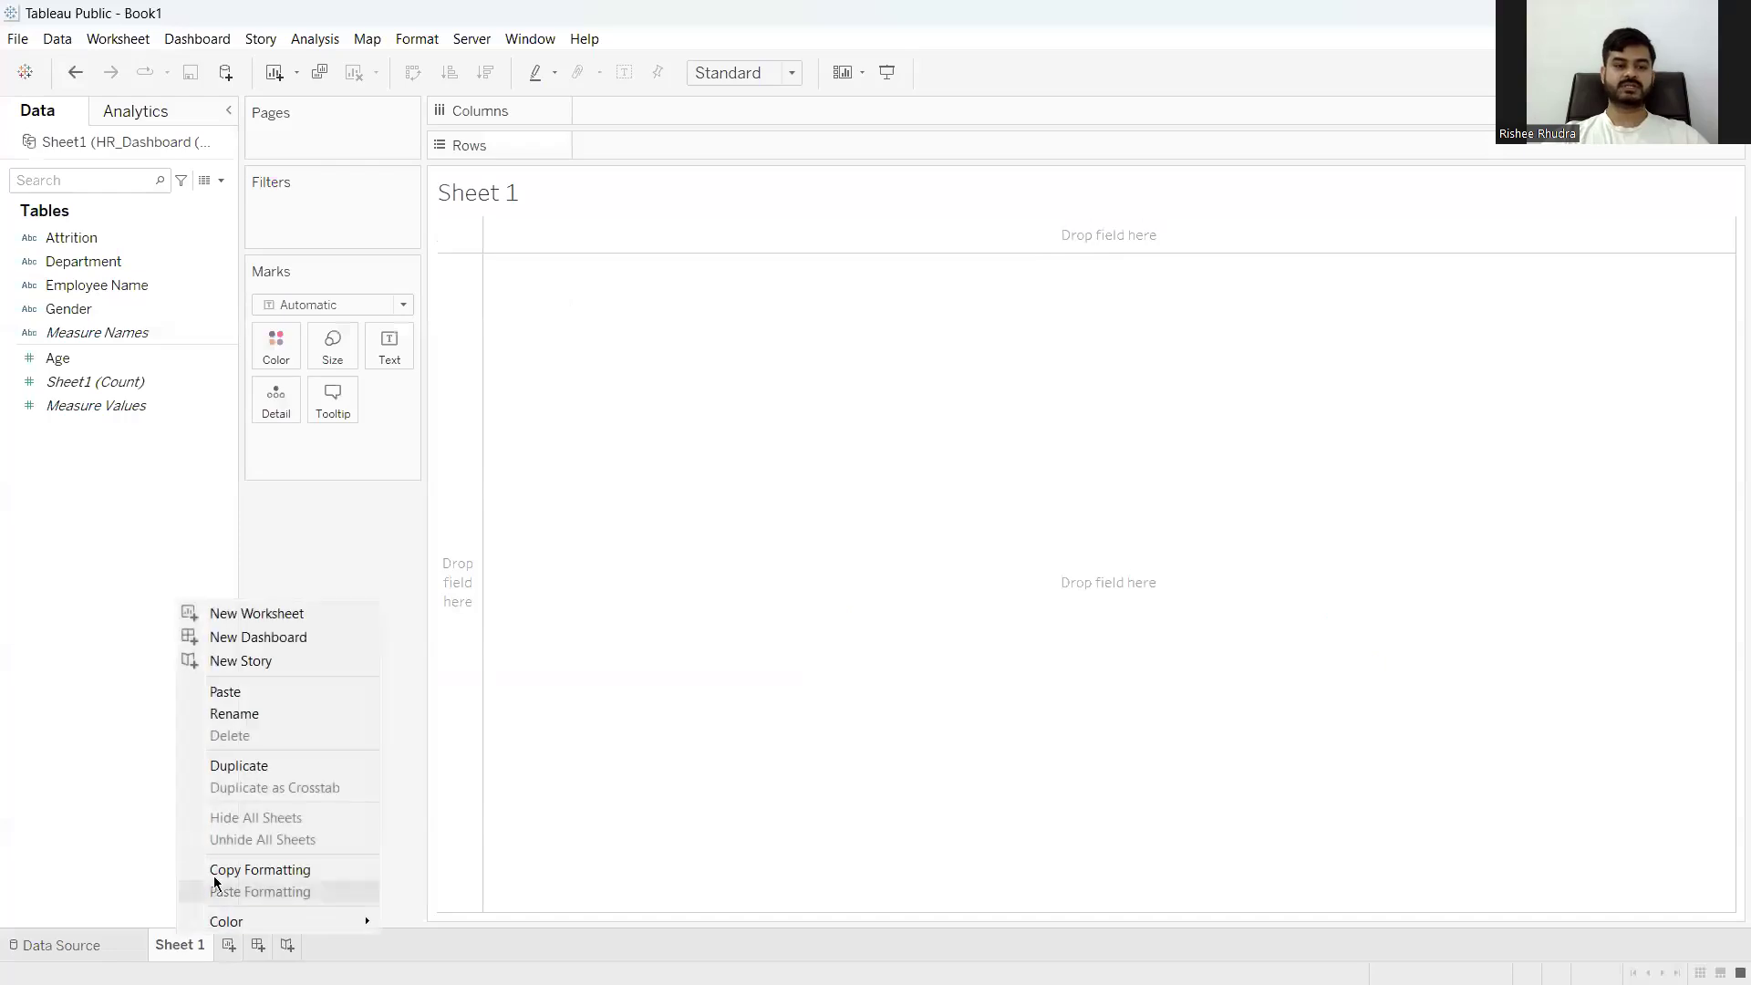
pyautogui.click(265, 715)
pyautogui.write('KPI')
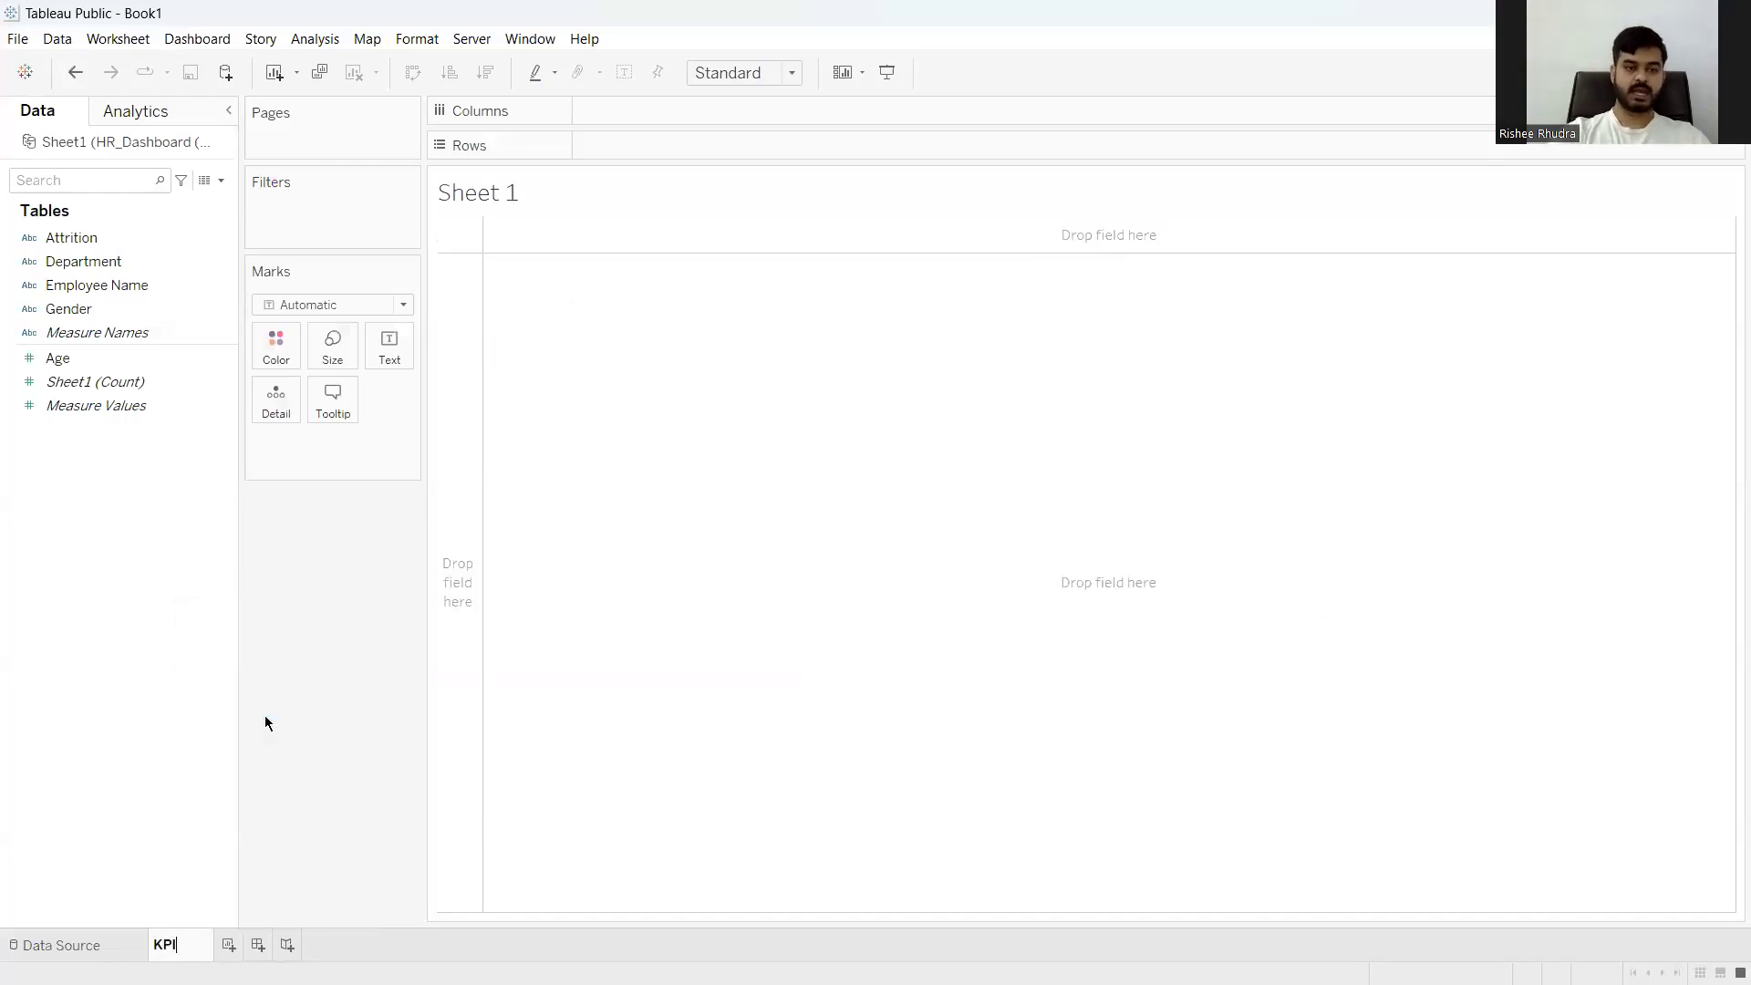
pyautogui.press('Return')
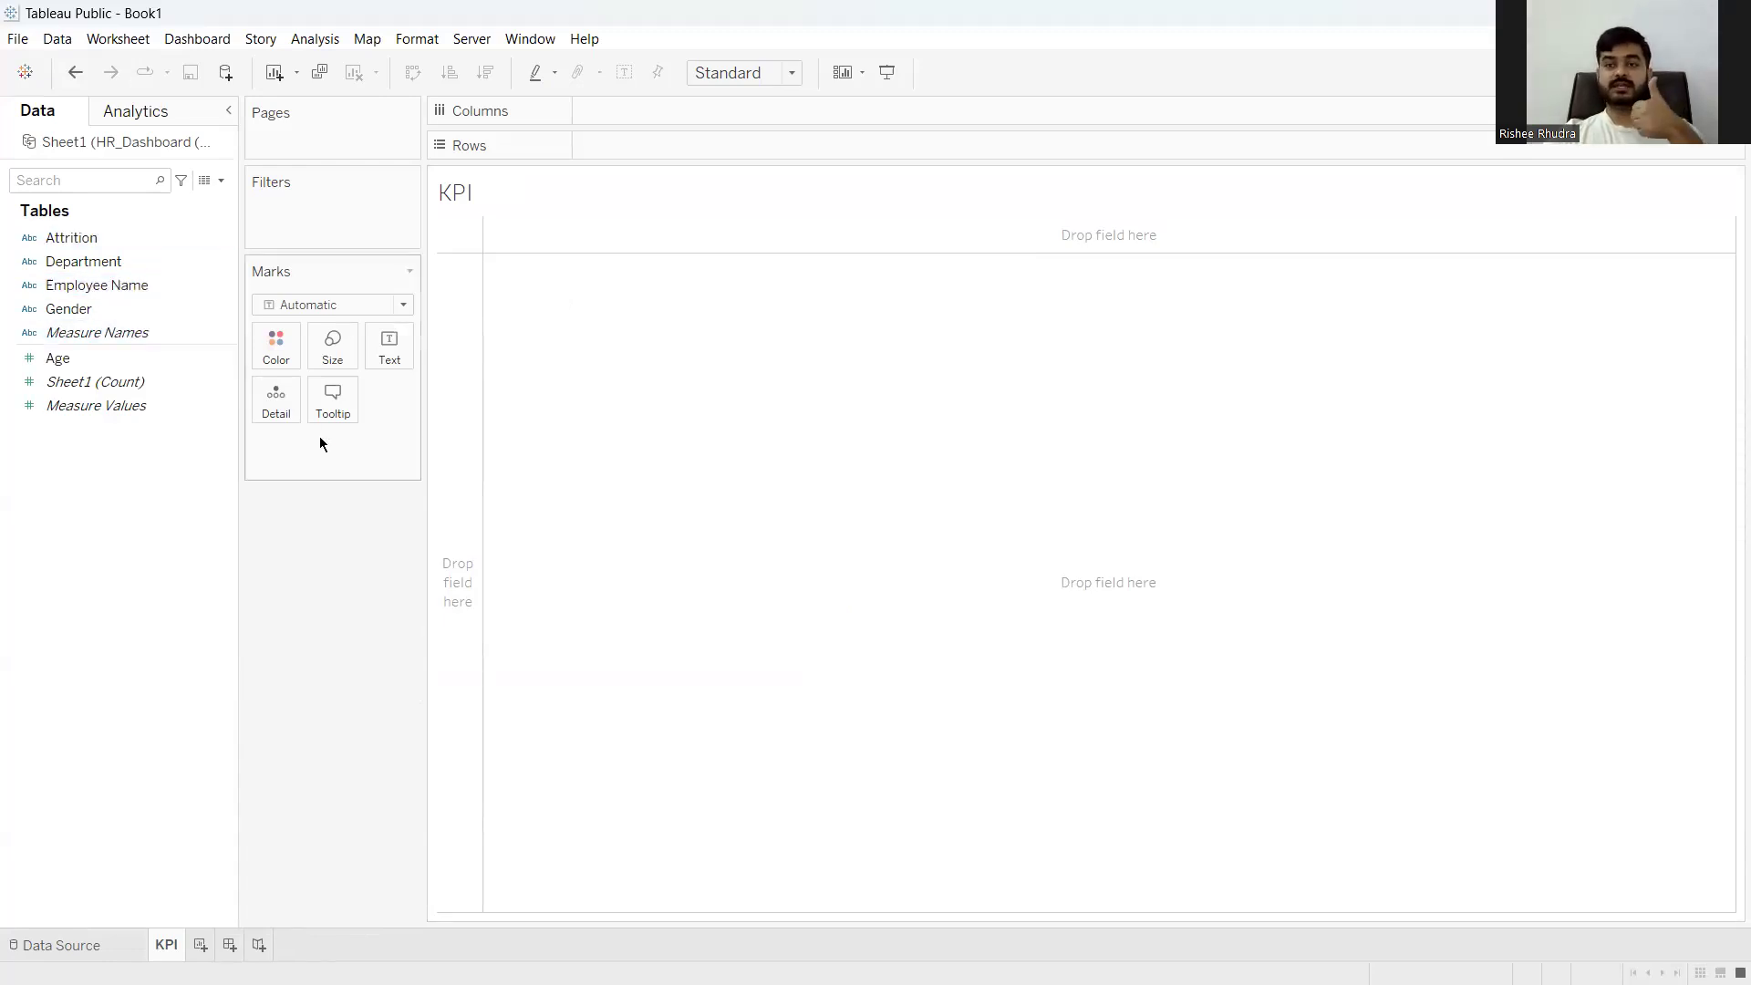
# Create a calculated field 'employee count' defined as COUNT([Employee Name])
pyautogui.click(221, 183)
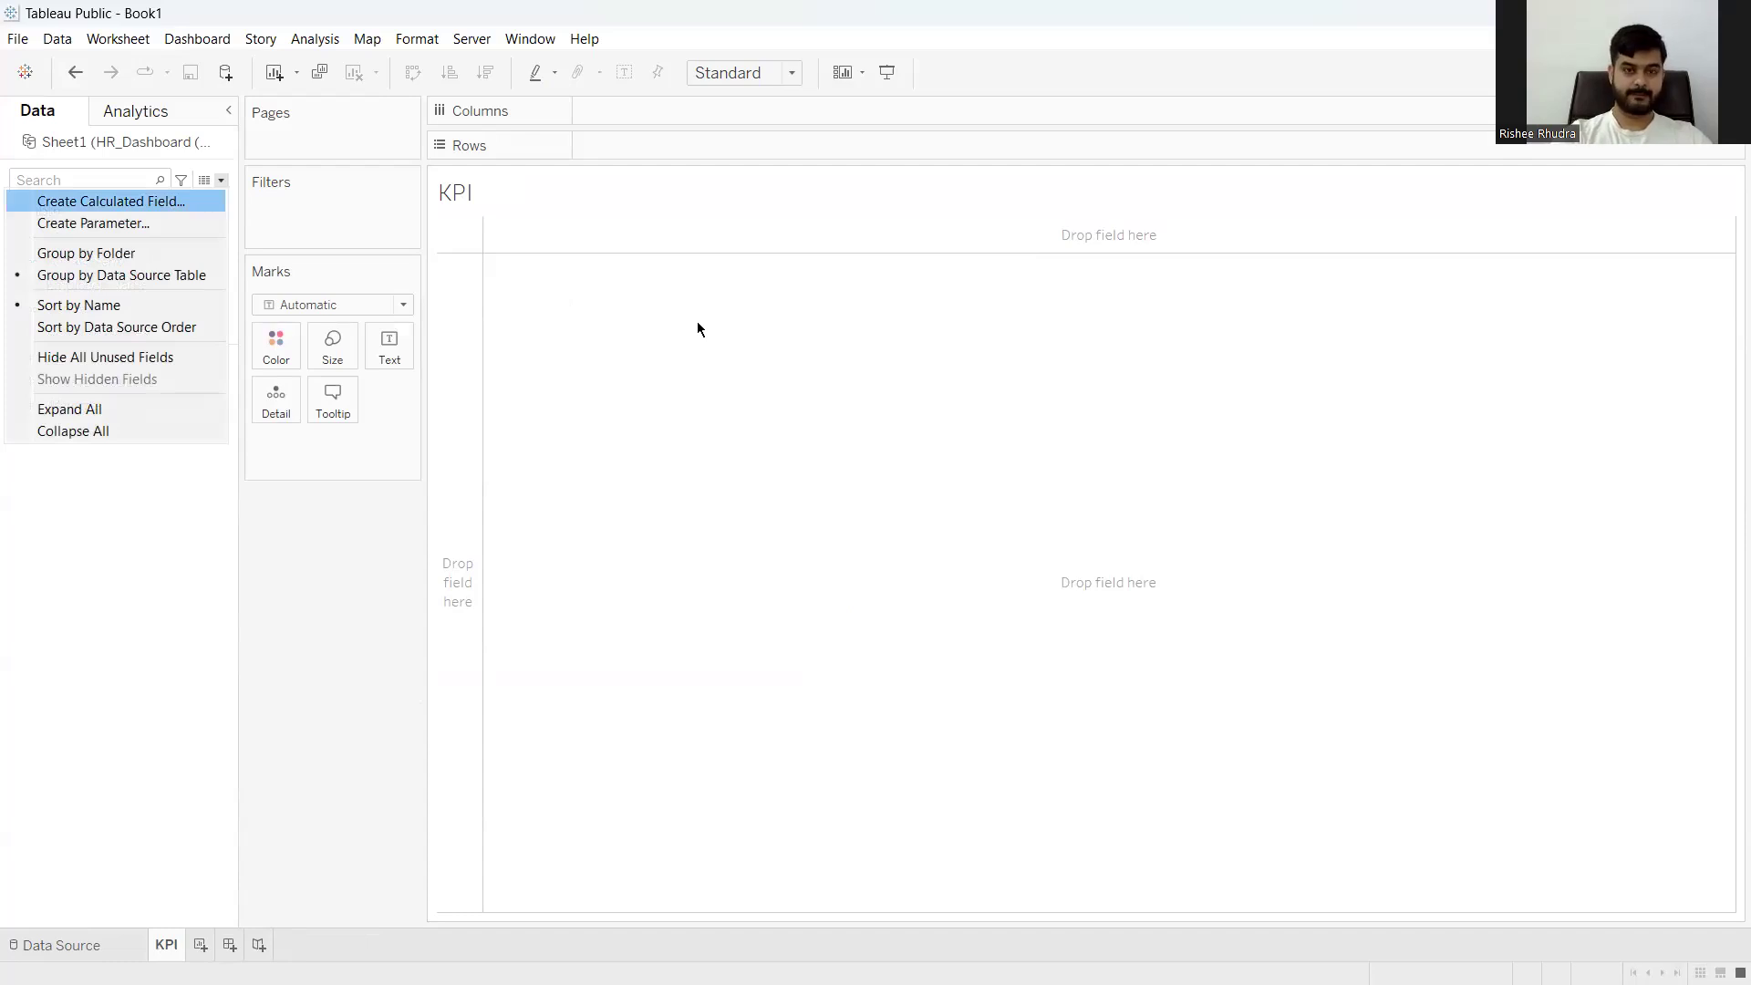
pyautogui.press('Return')
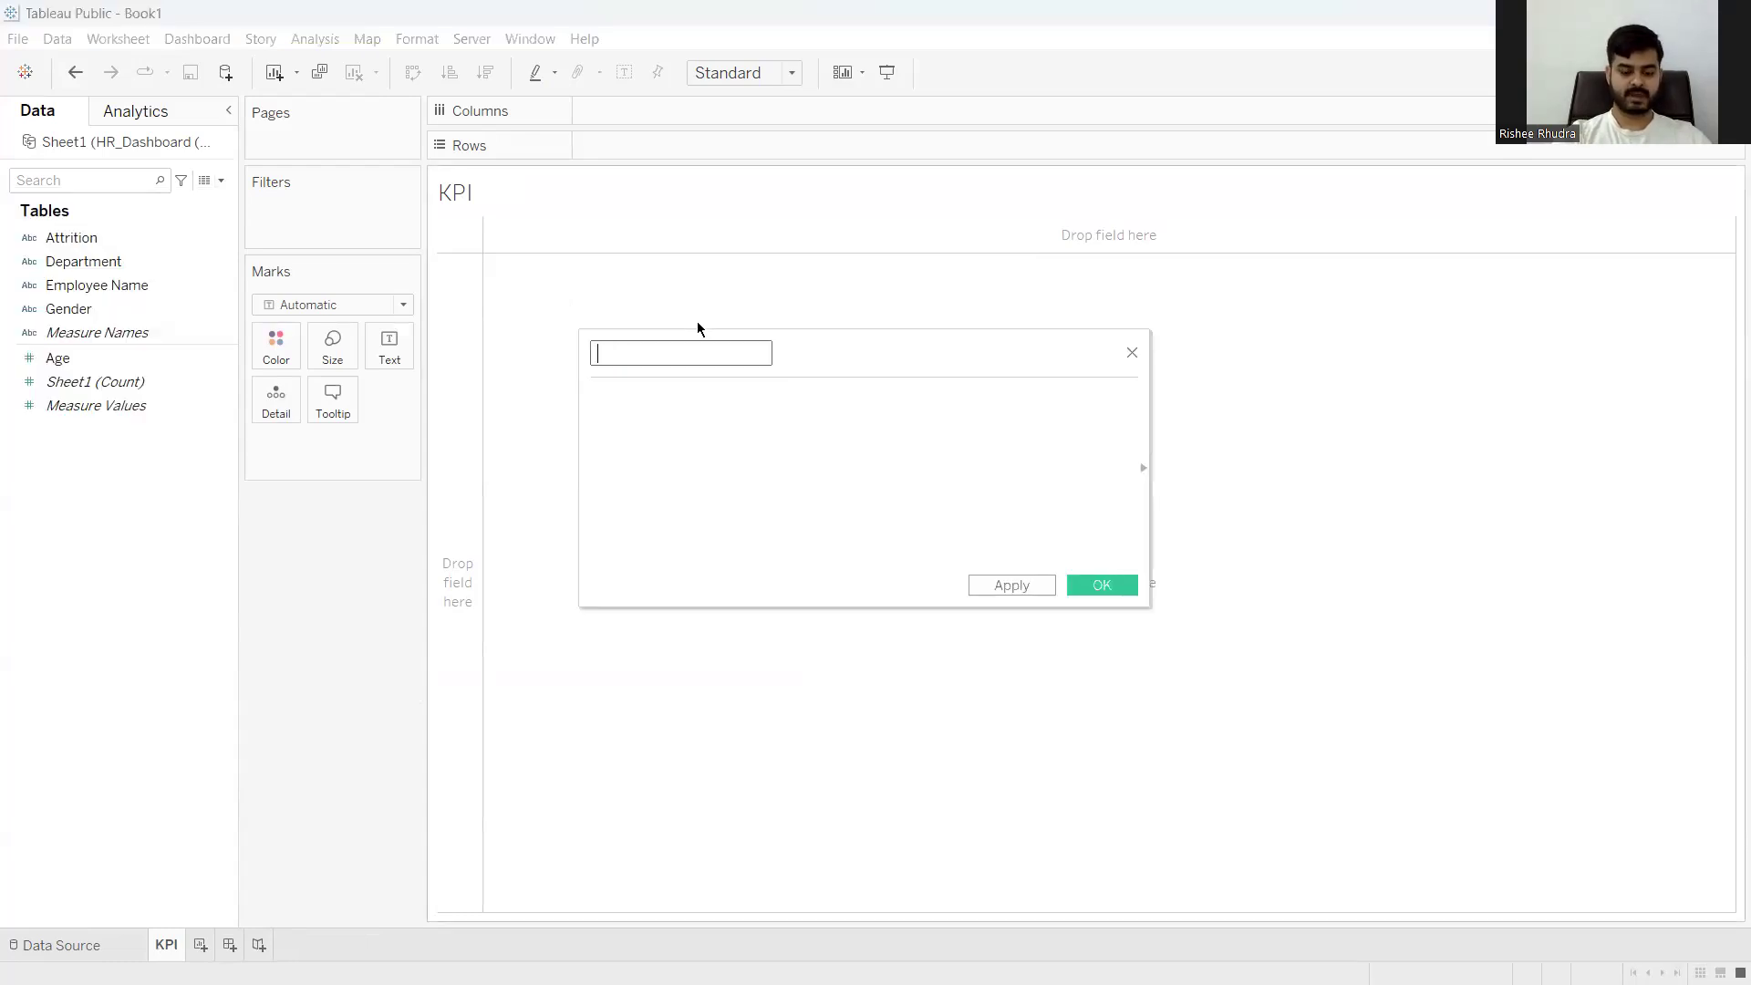
pyautogui.write('e')
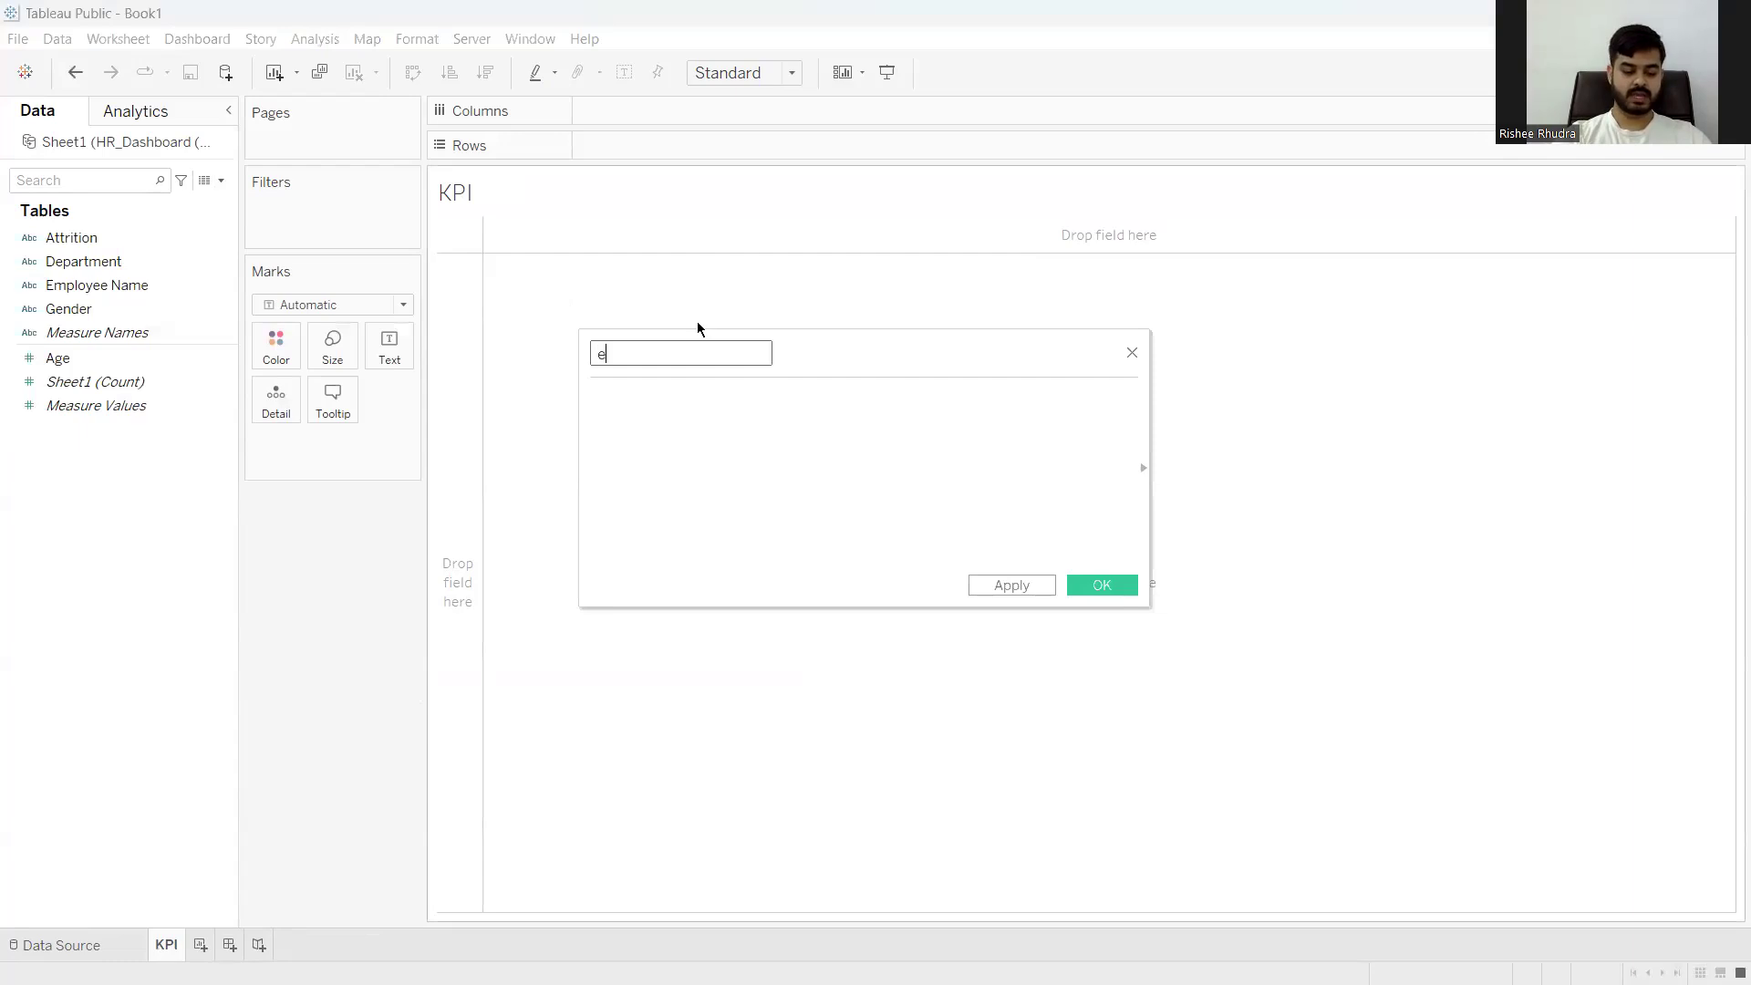
pyautogui.write('mployee count')
pyautogui.click(690, 413)
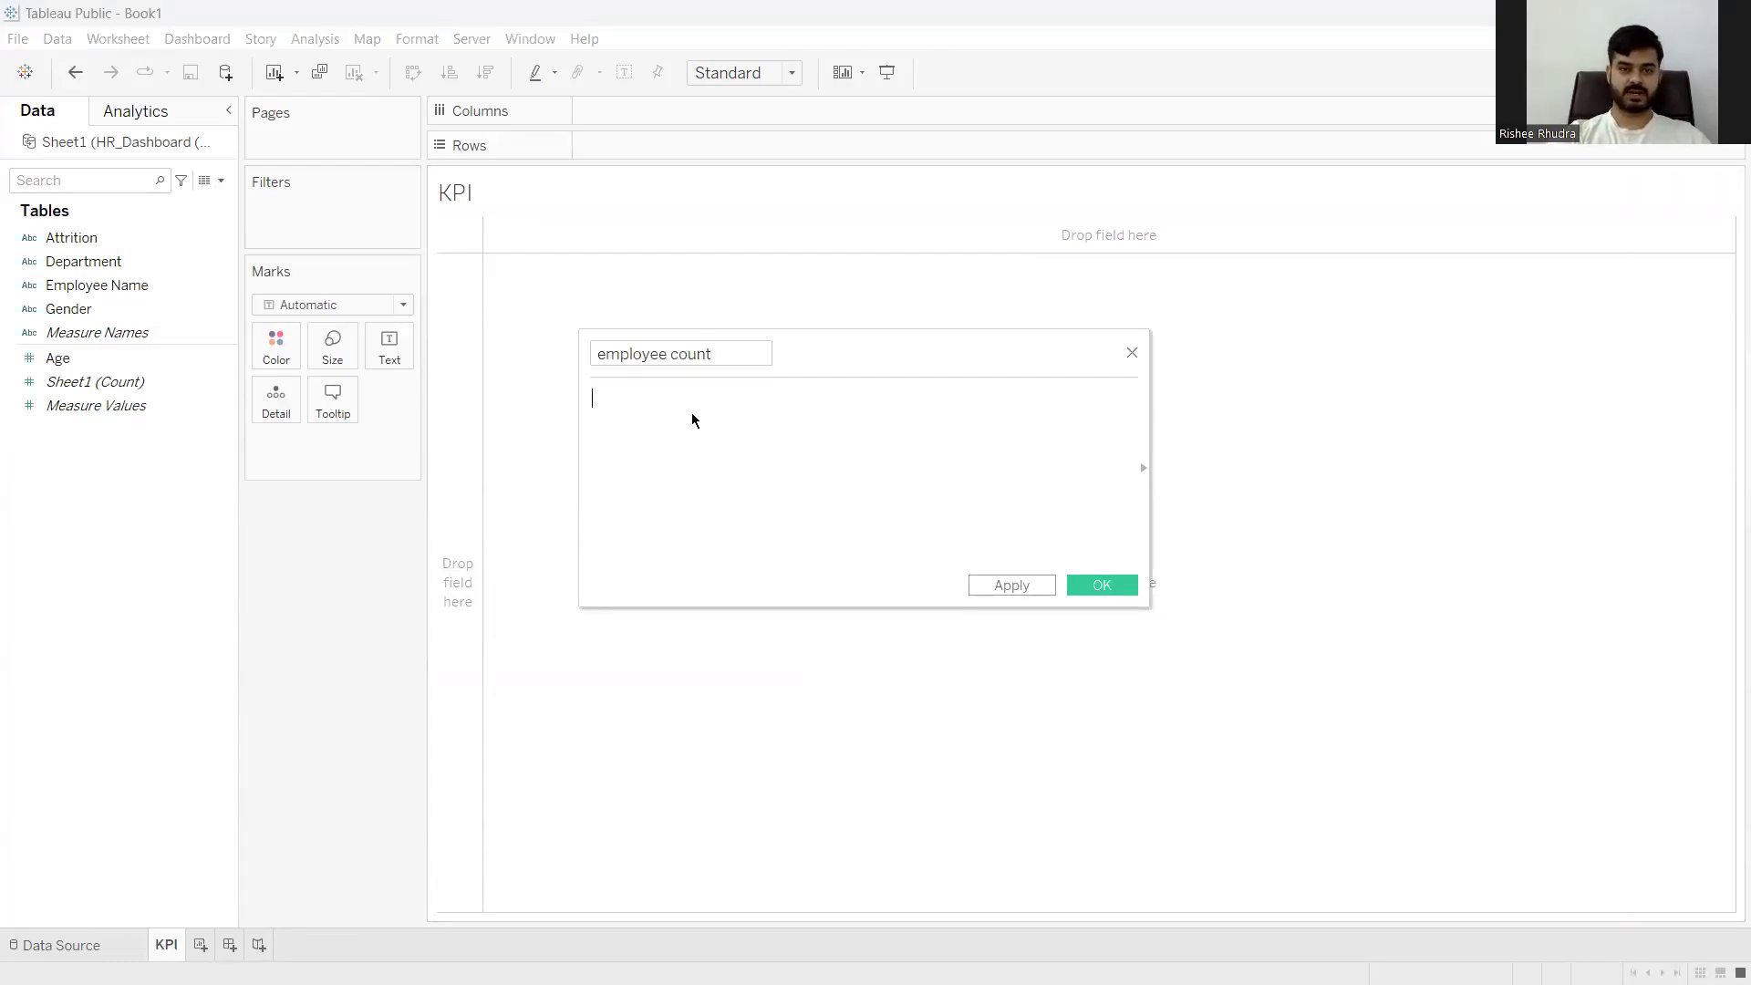
pyautogui.write('COUNT(')
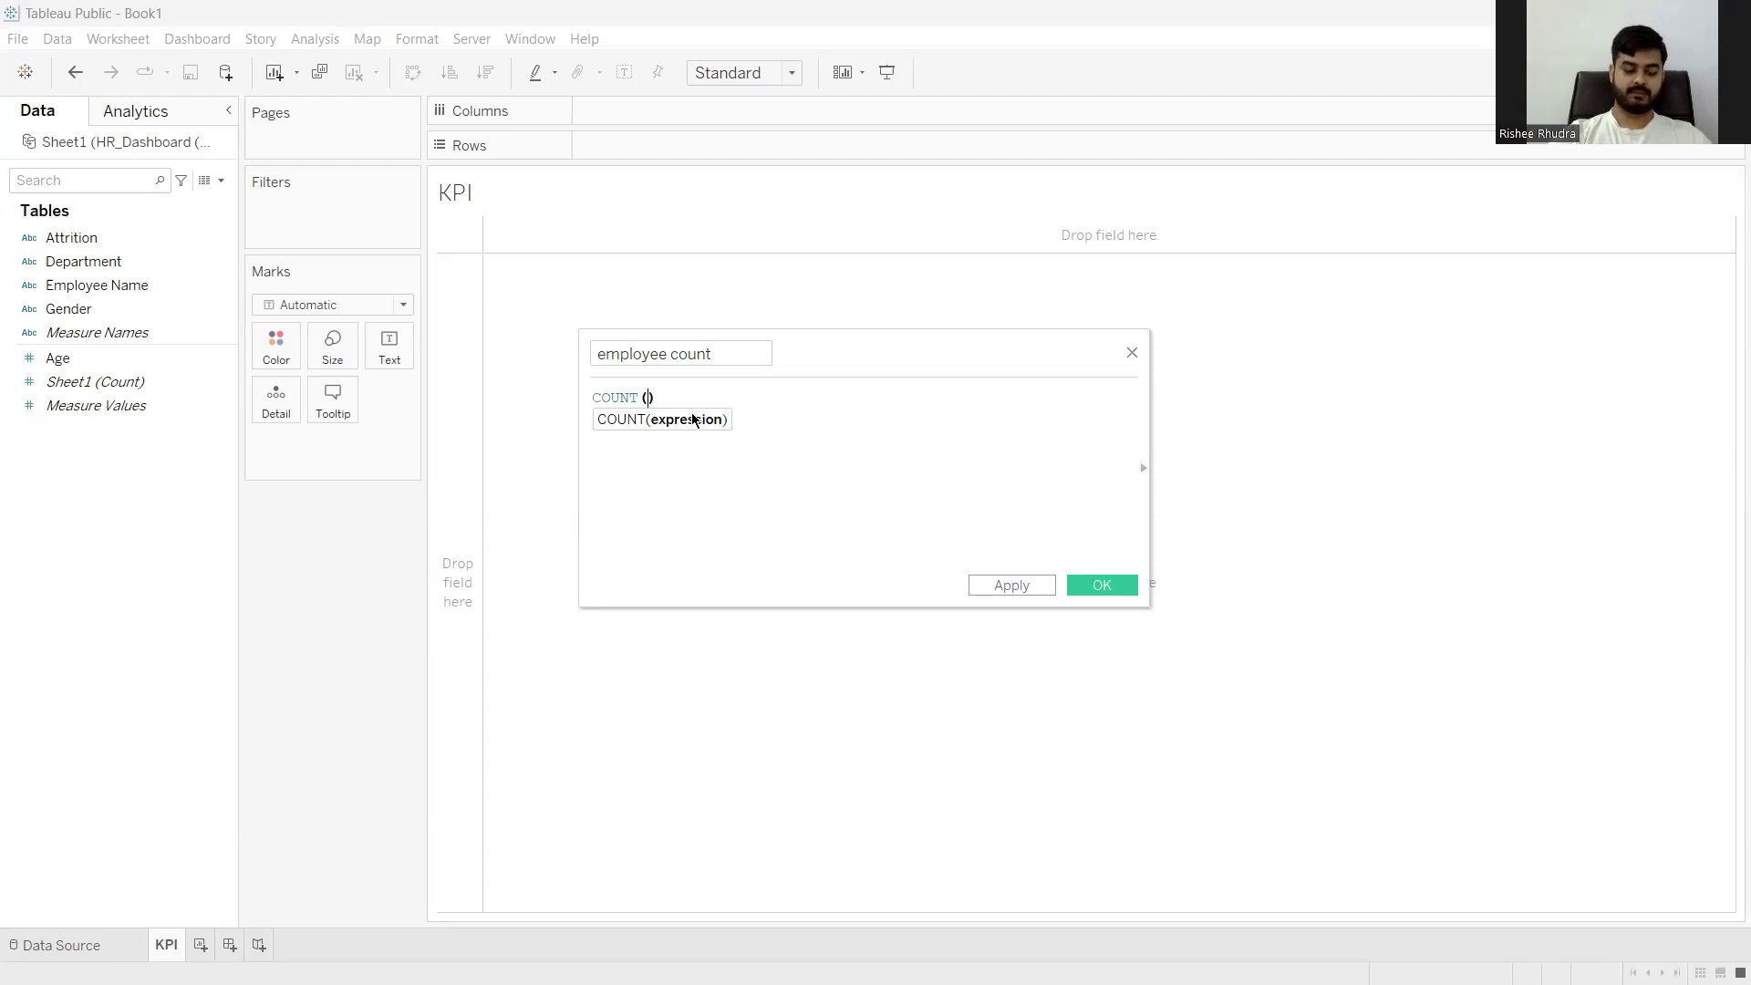
pyautogui.write('employee')
pyautogui.click(693, 419)
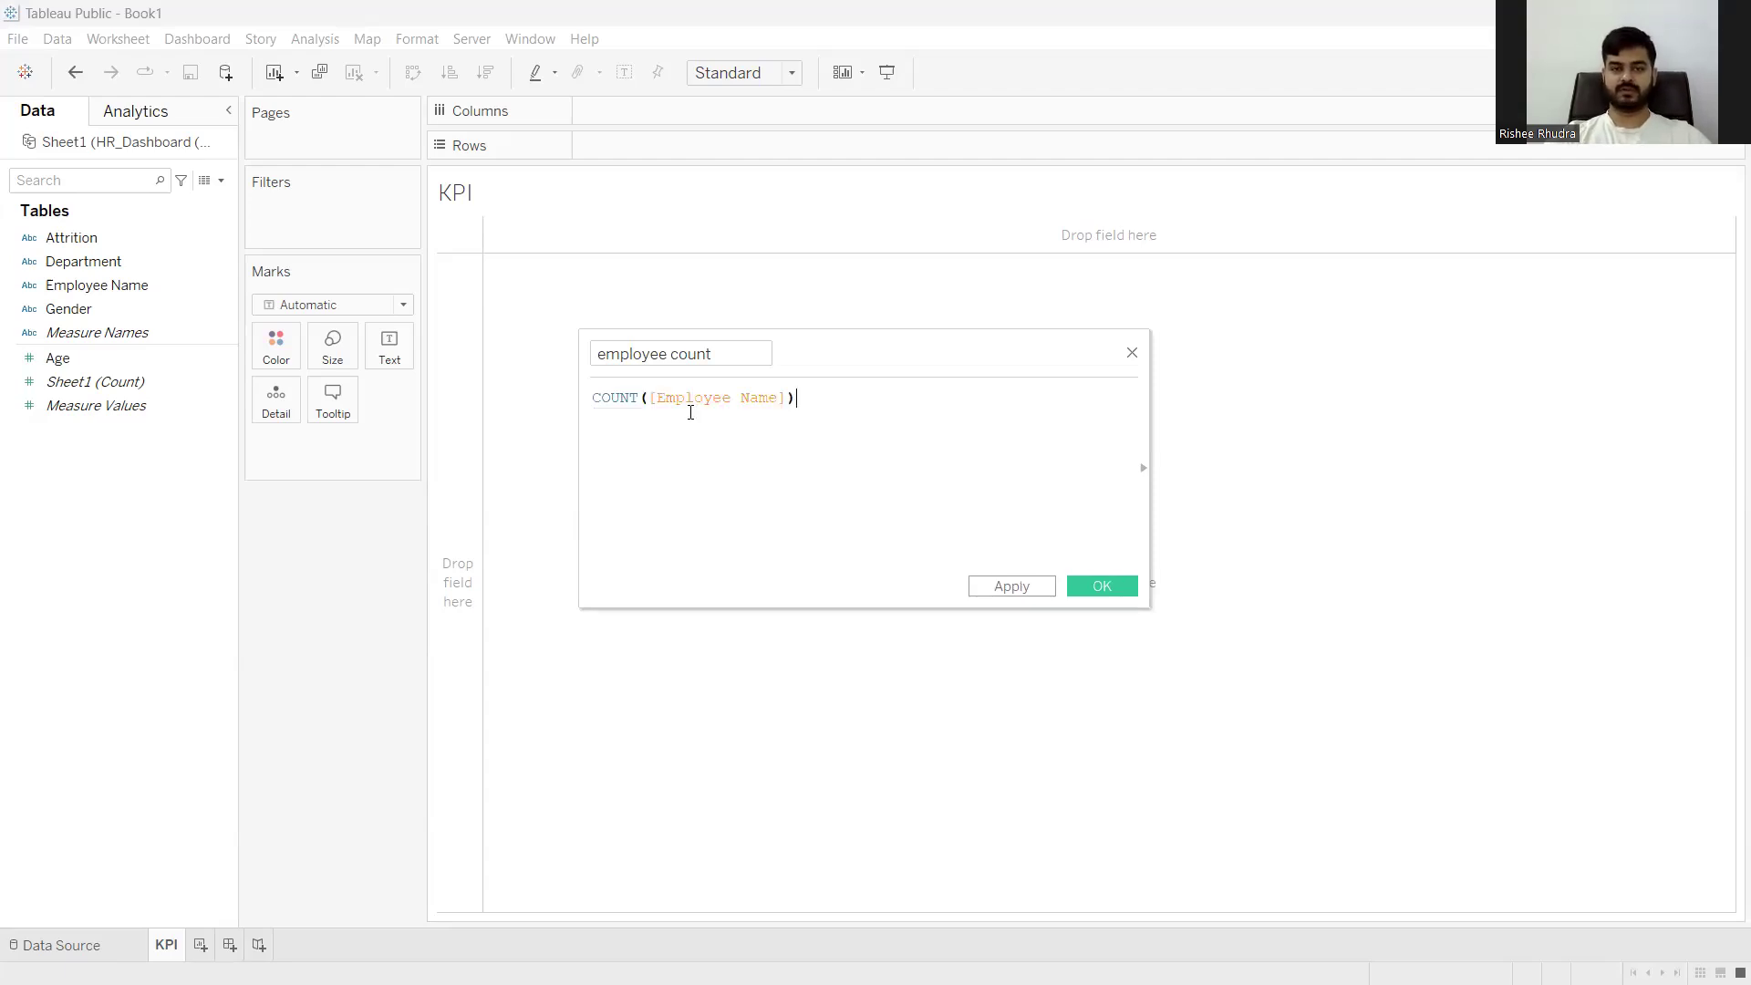
pyautogui.click(1018, 587)
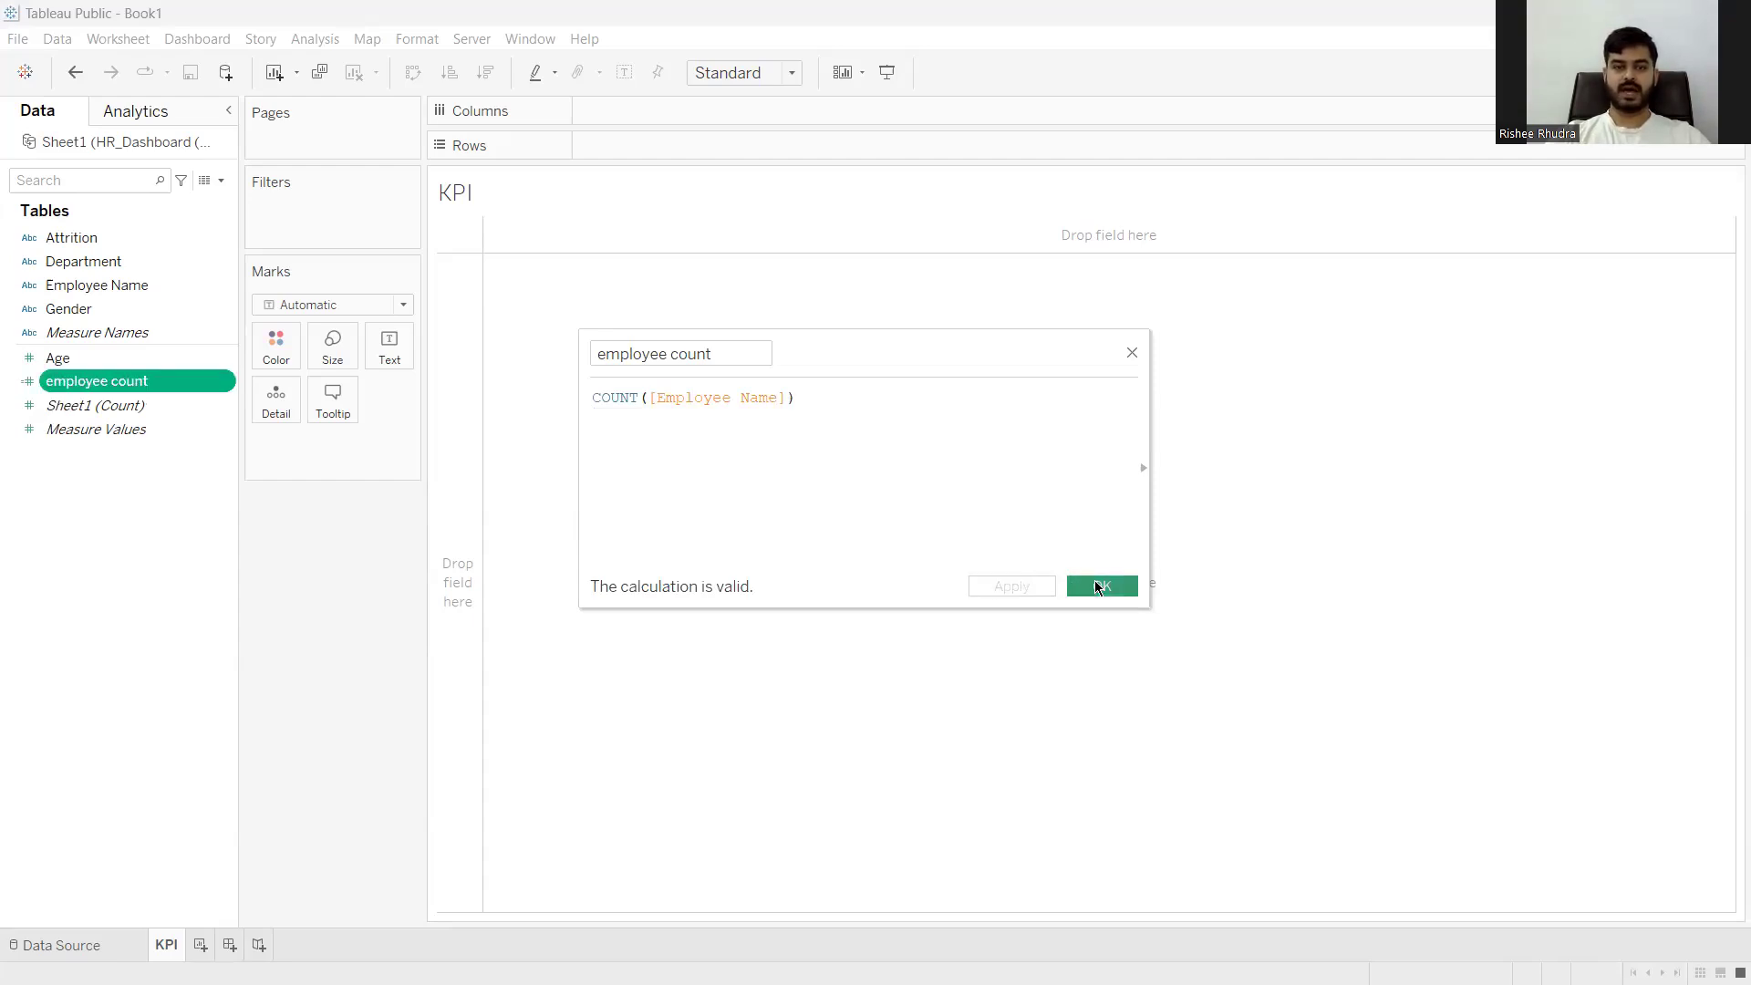
pyautogui.click(1100, 586)
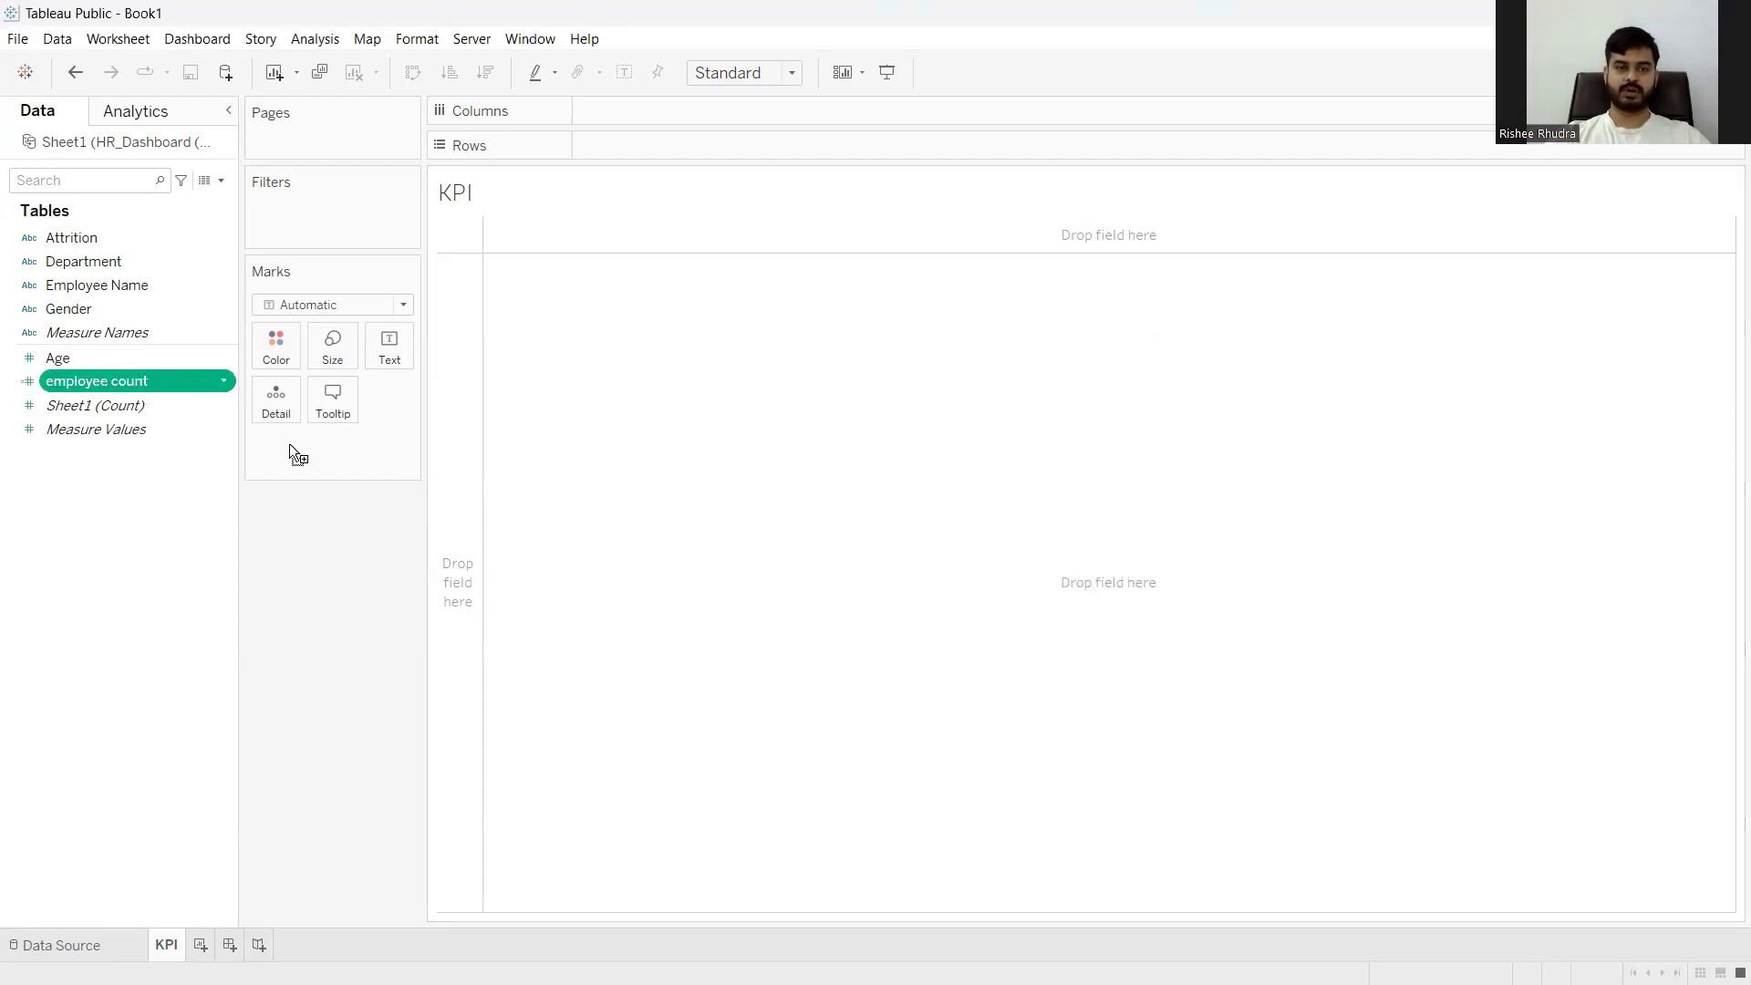
# Put employee count on the Marks card as Text so the KPI sheet shows 20
pyautogui.moveTo(288, 443); pyautogui.dragTo(294, 449)
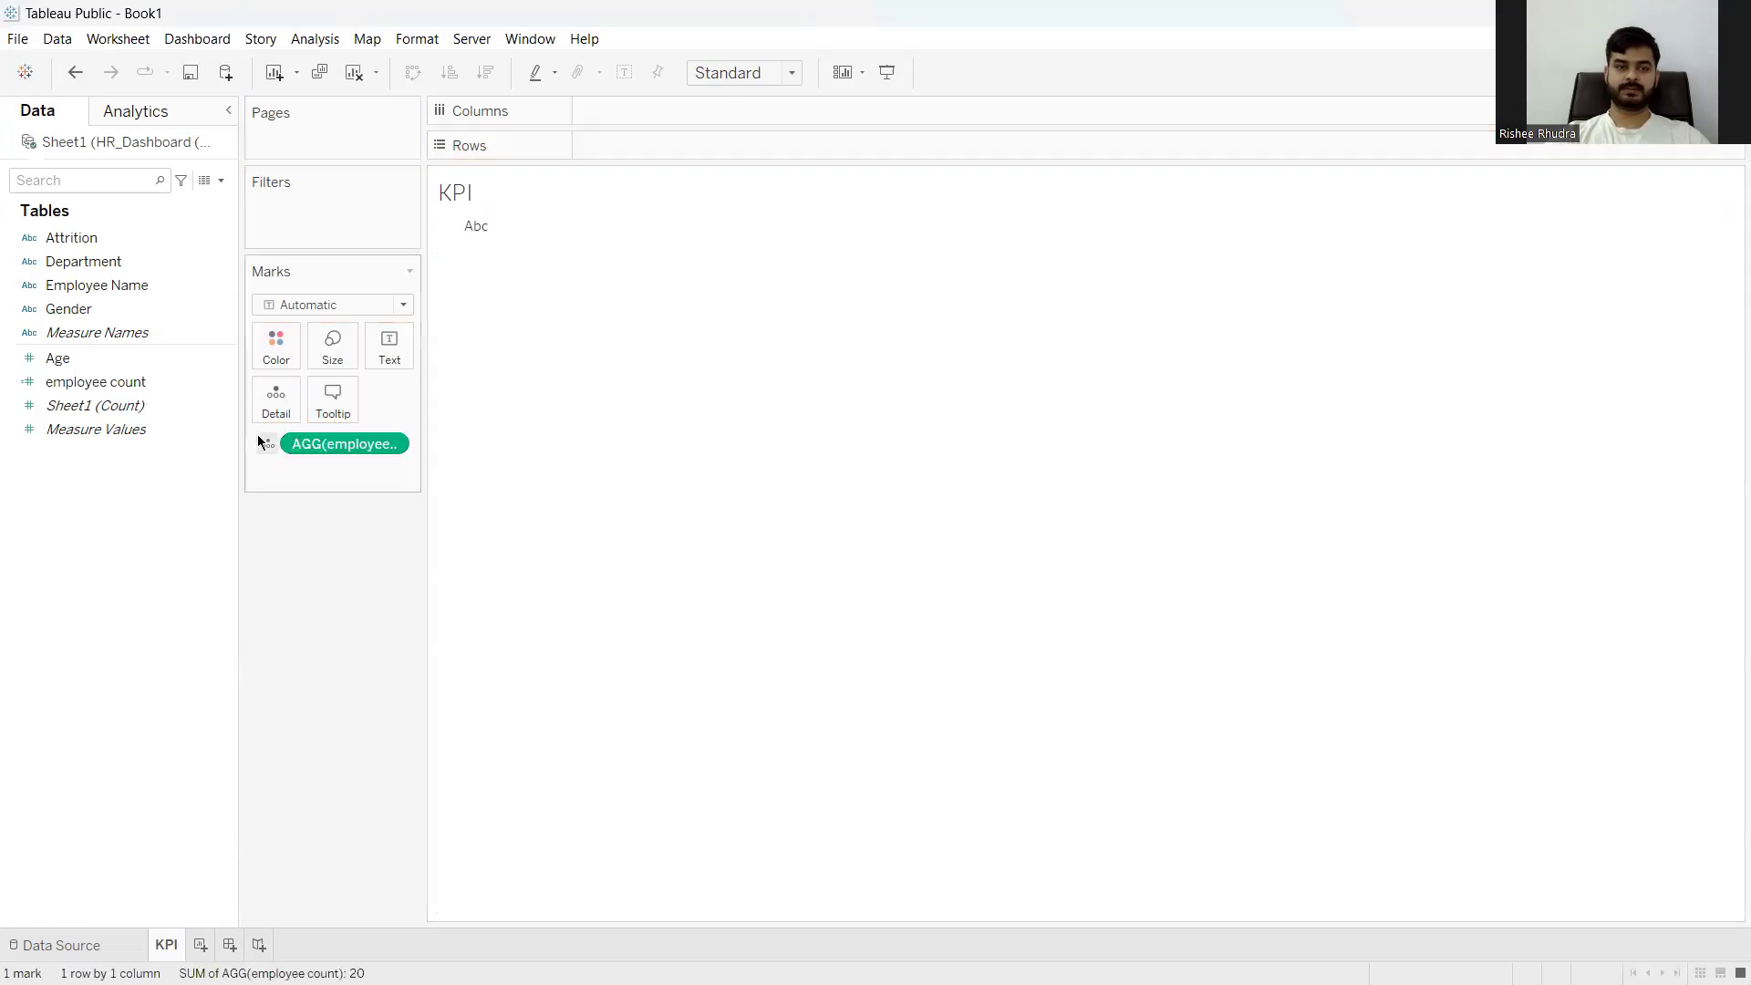
pyautogui.click(266, 443)
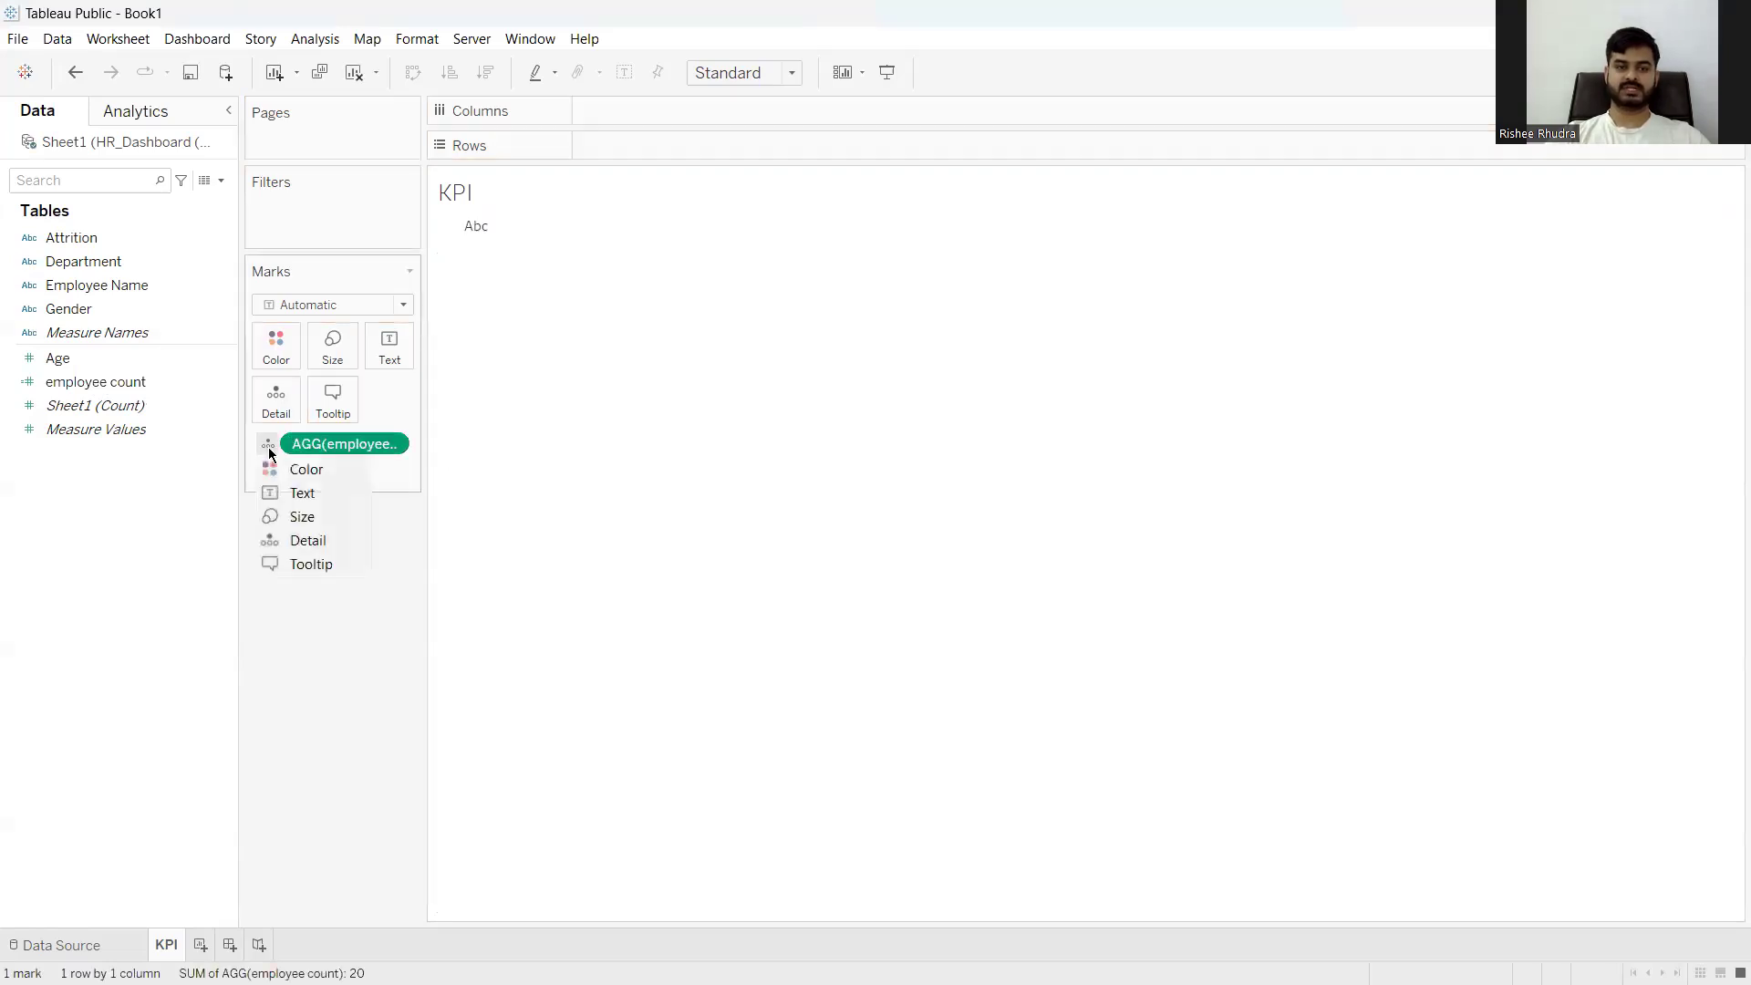
pyautogui.click(302, 495)
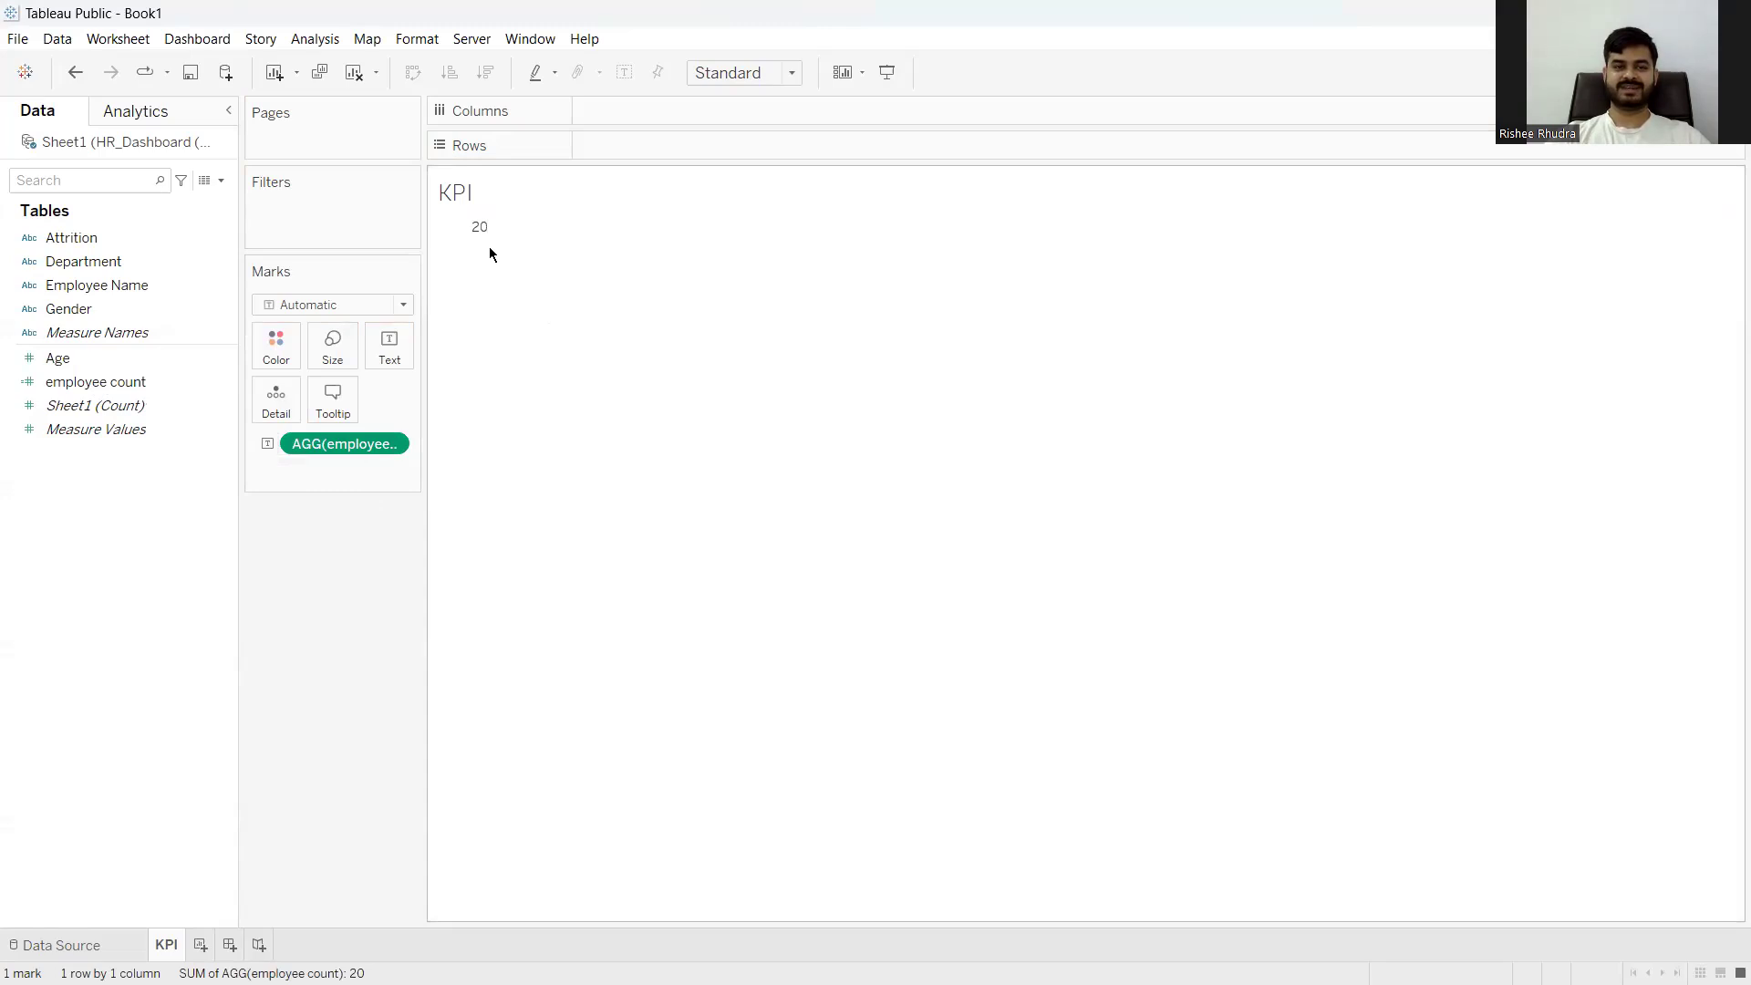
pyautogui.moveTo(478, 234)
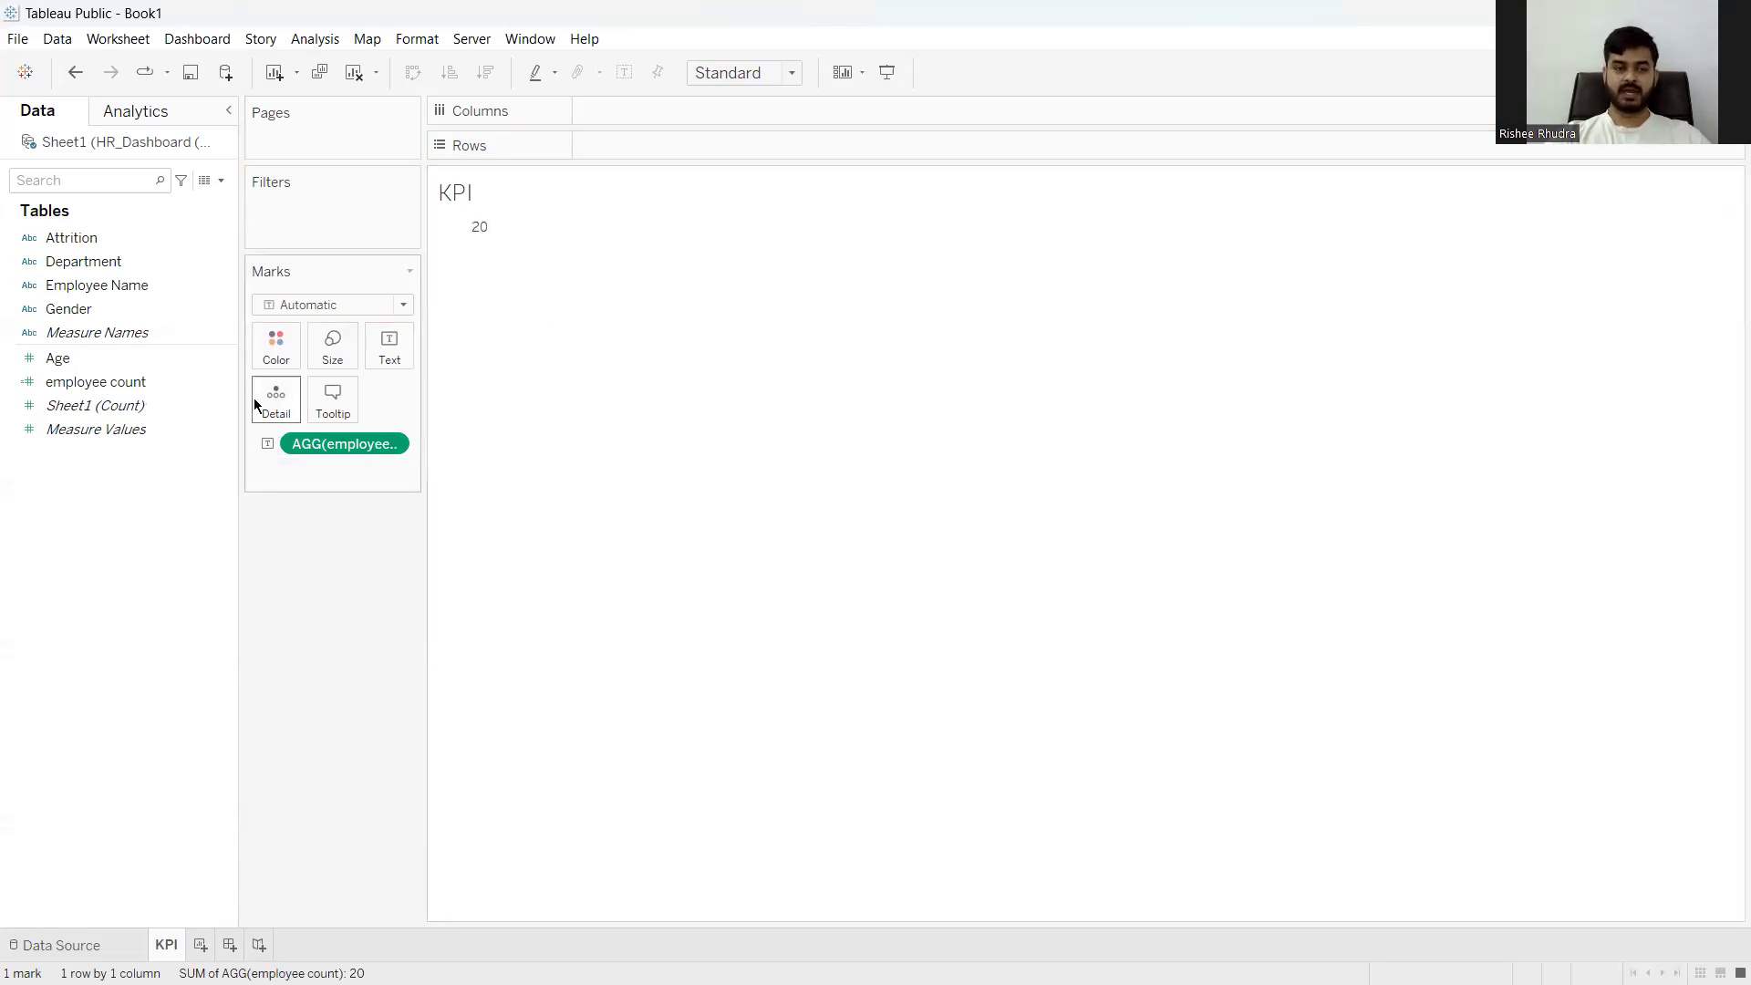
pyautogui.click(221, 180)
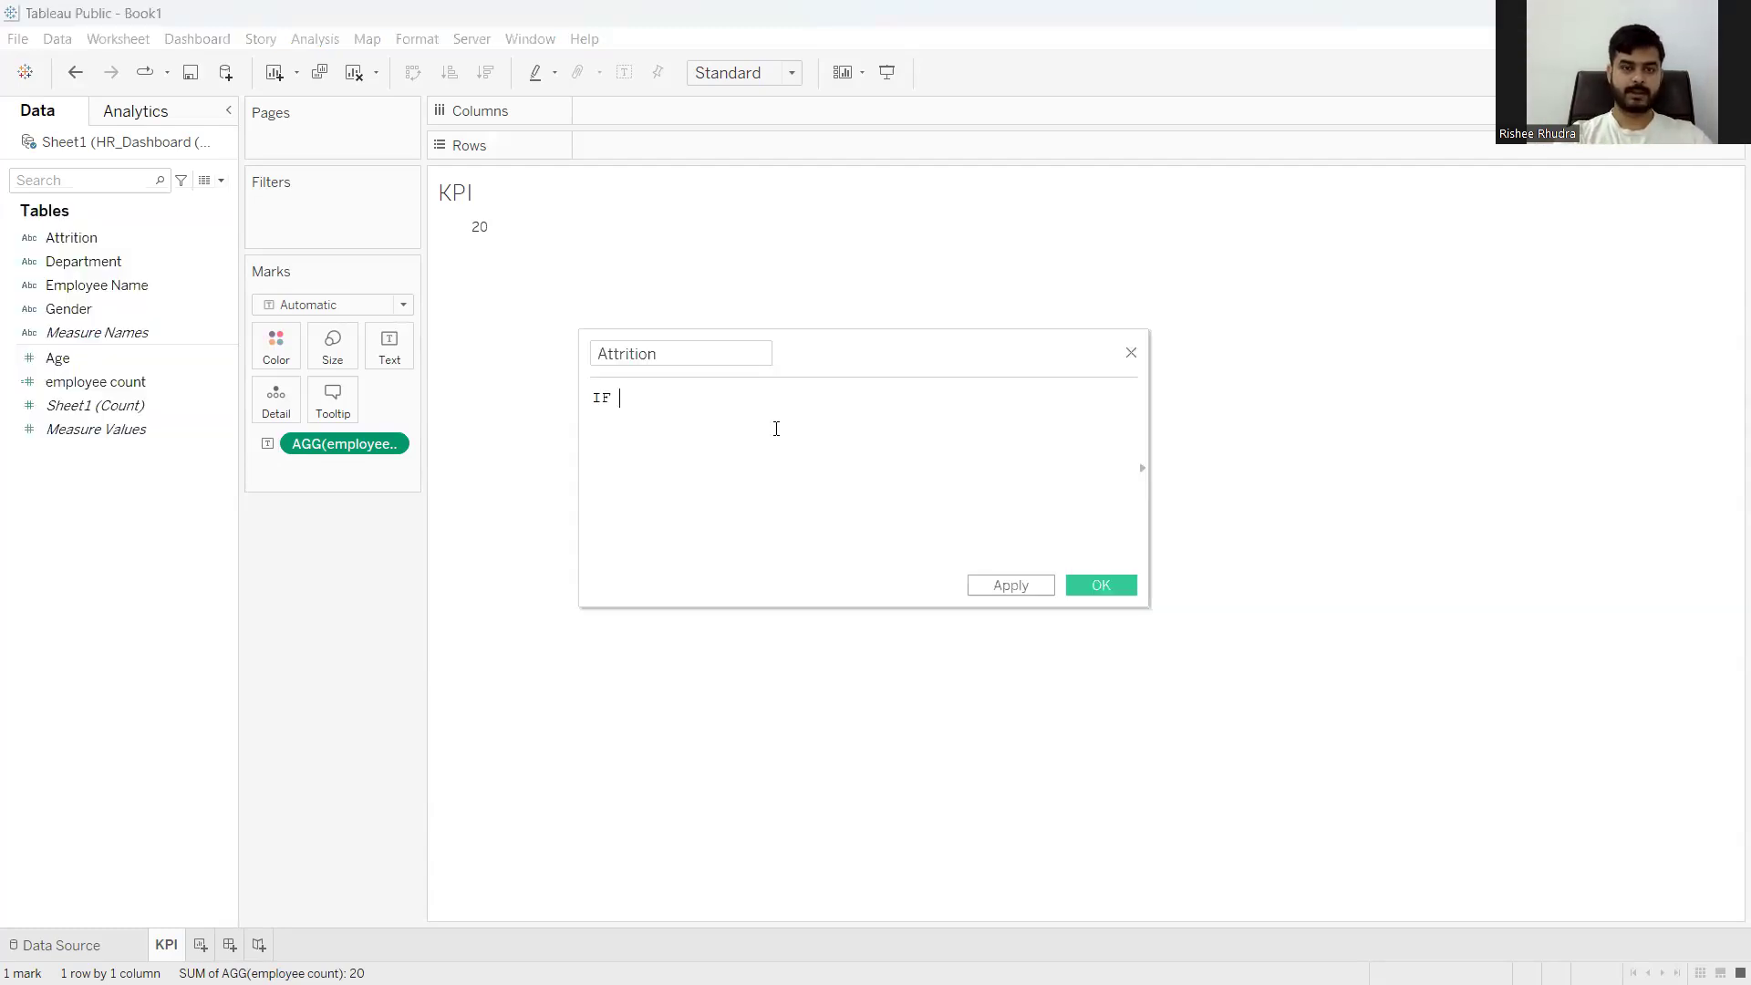
# Write the formula IF [Attrition] = "yes" THEN 1 ELSE 0 END
pyautogui.write('()')
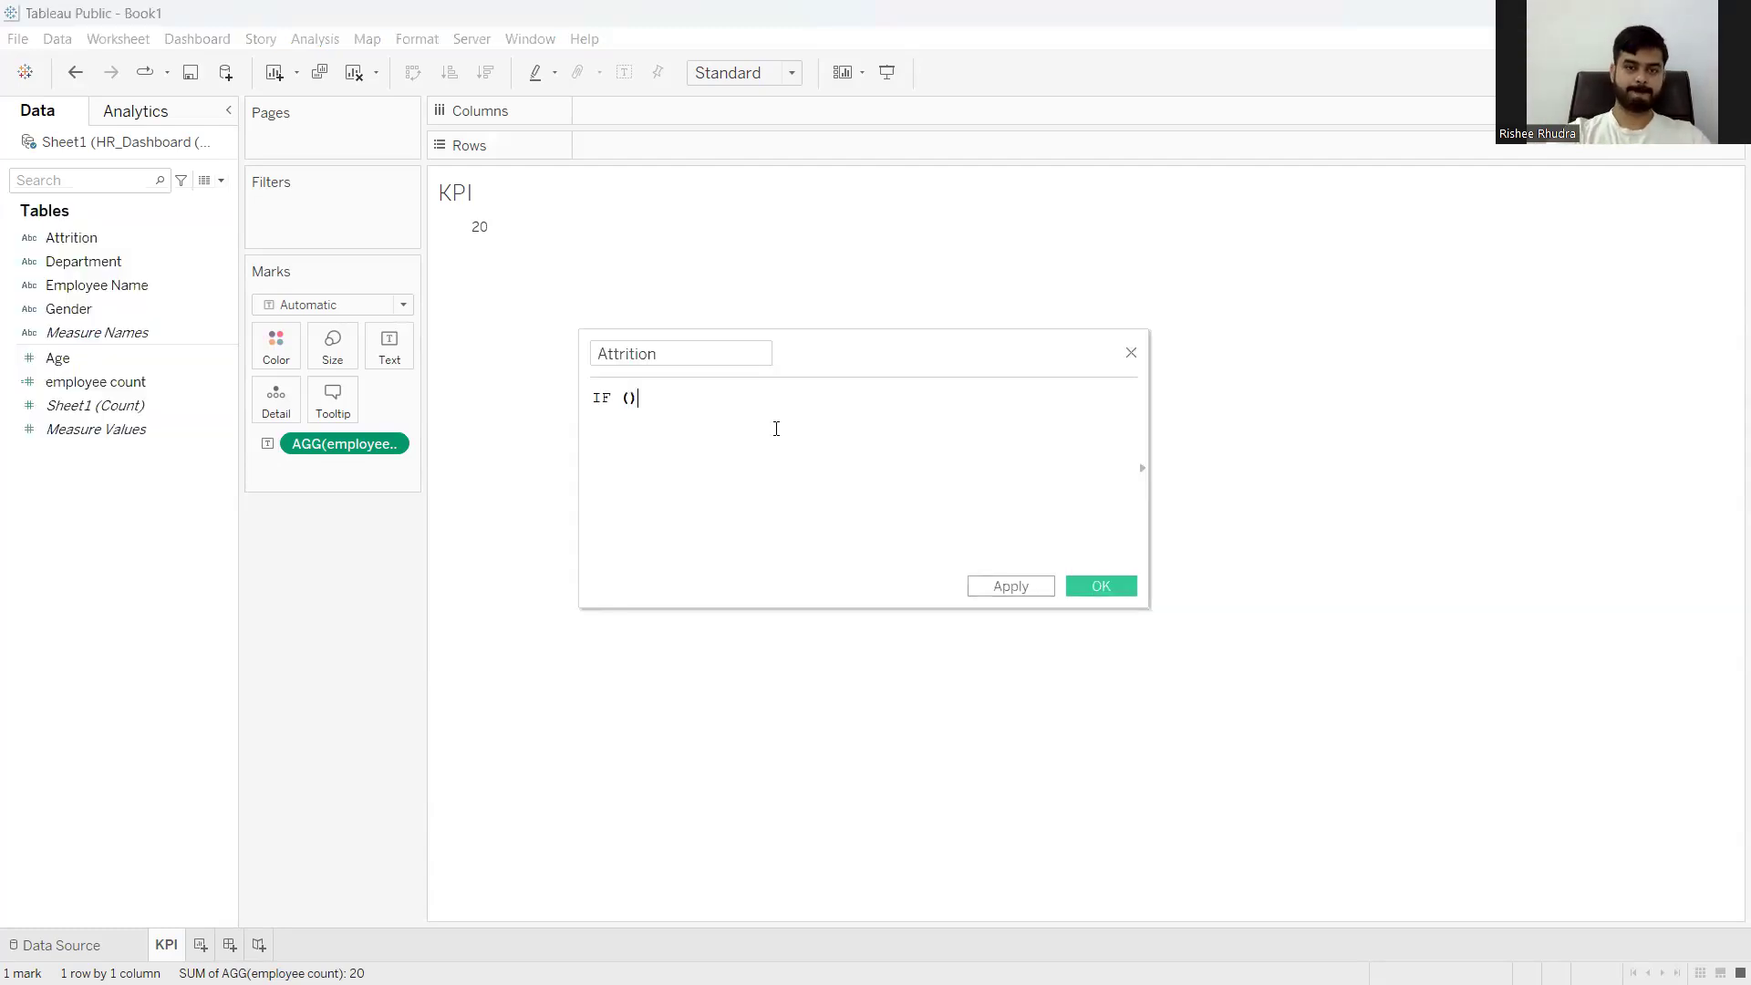
pyautogui.write('at')
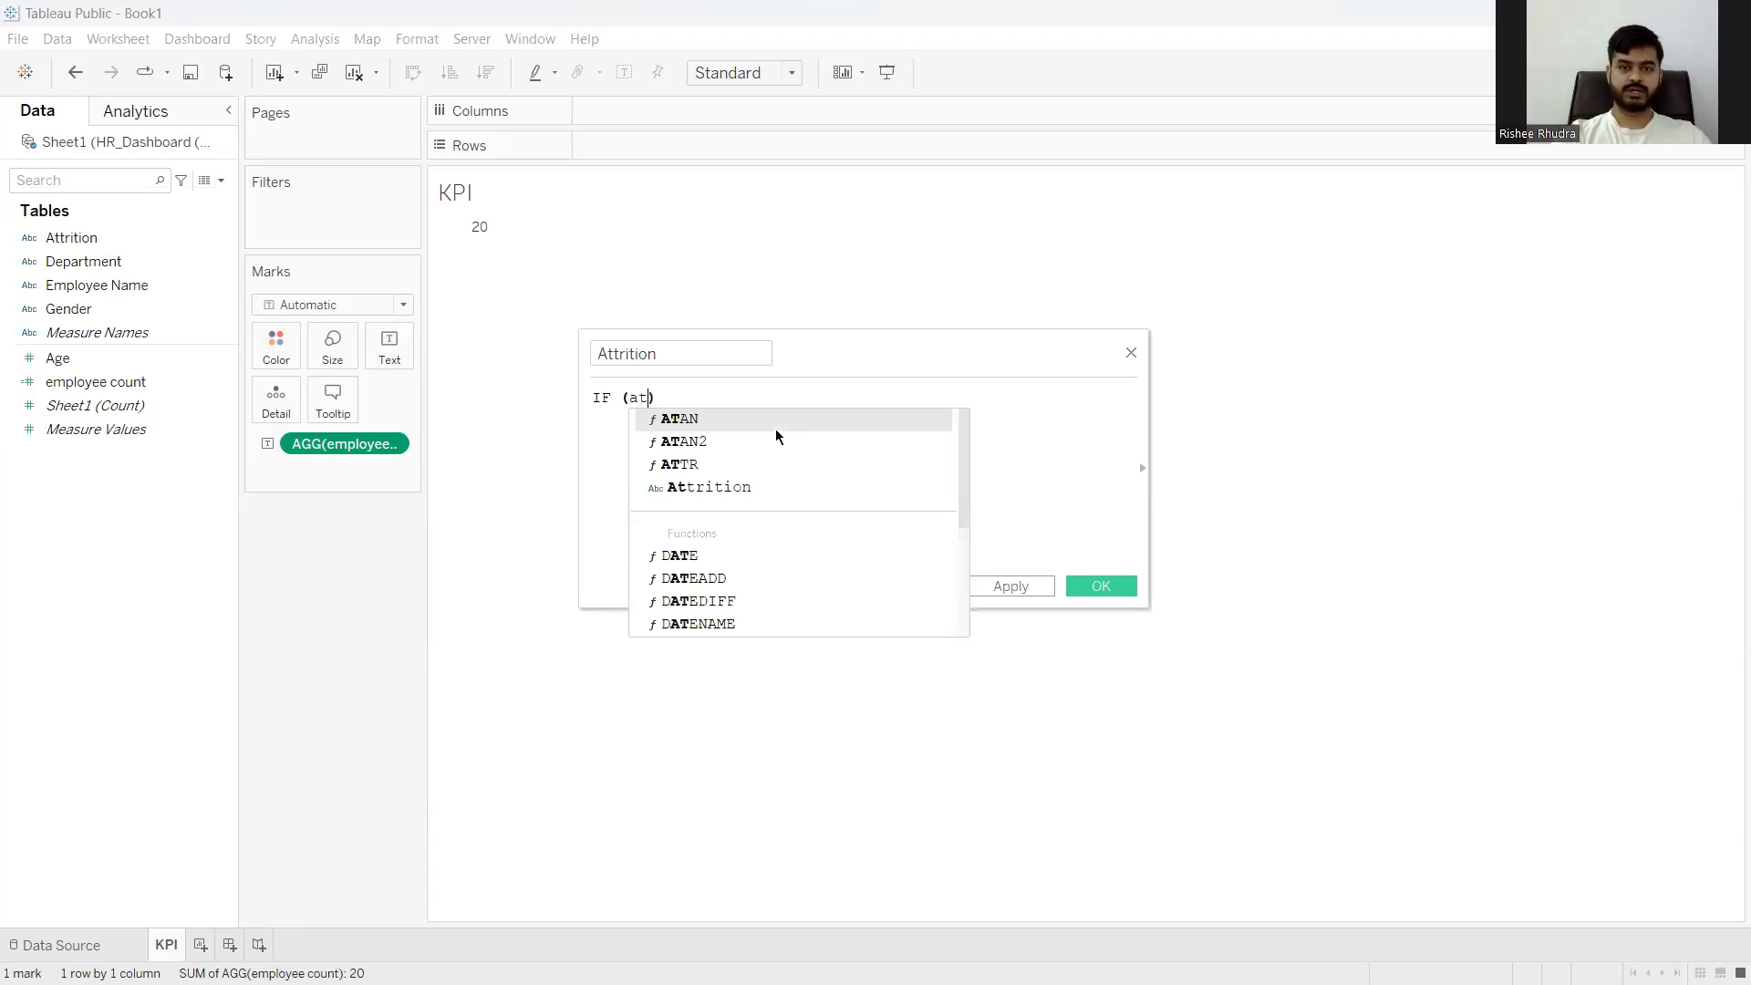
pyautogui.press('Down')
pyautogui.press('Down')
pyautogui.press('Down')
pyautogui.press('Return')
pyautogui.press('Right')
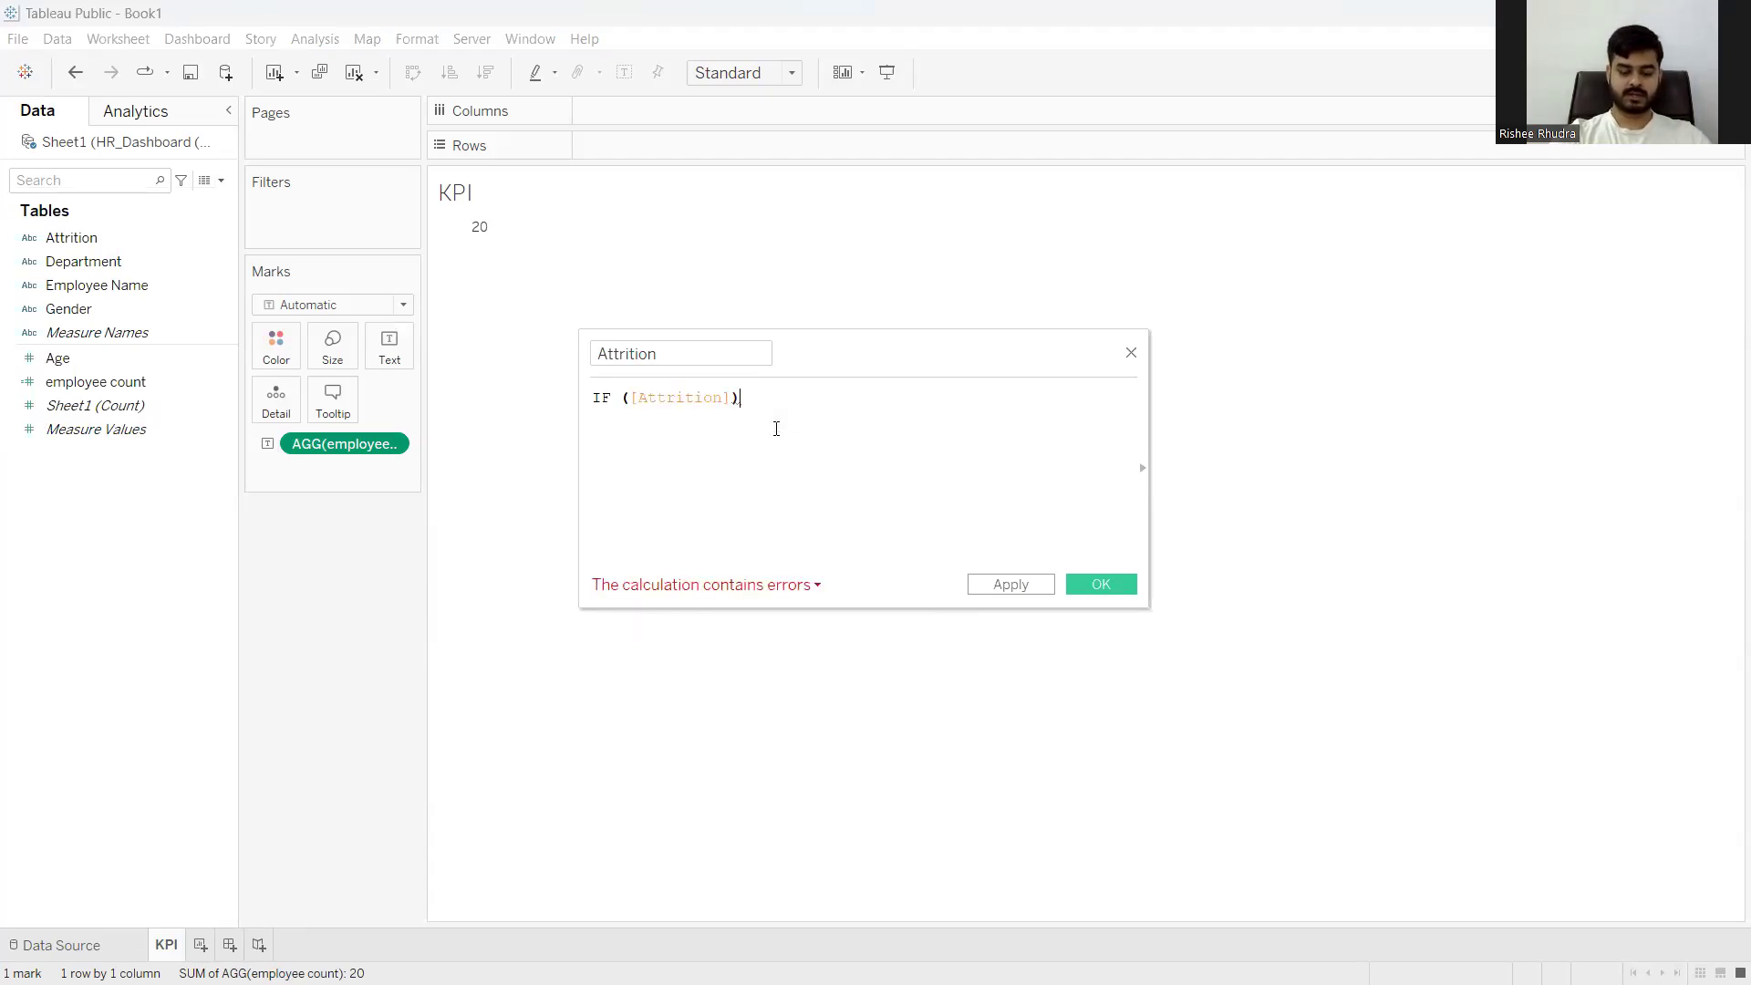
pyautogui.write('= ""')
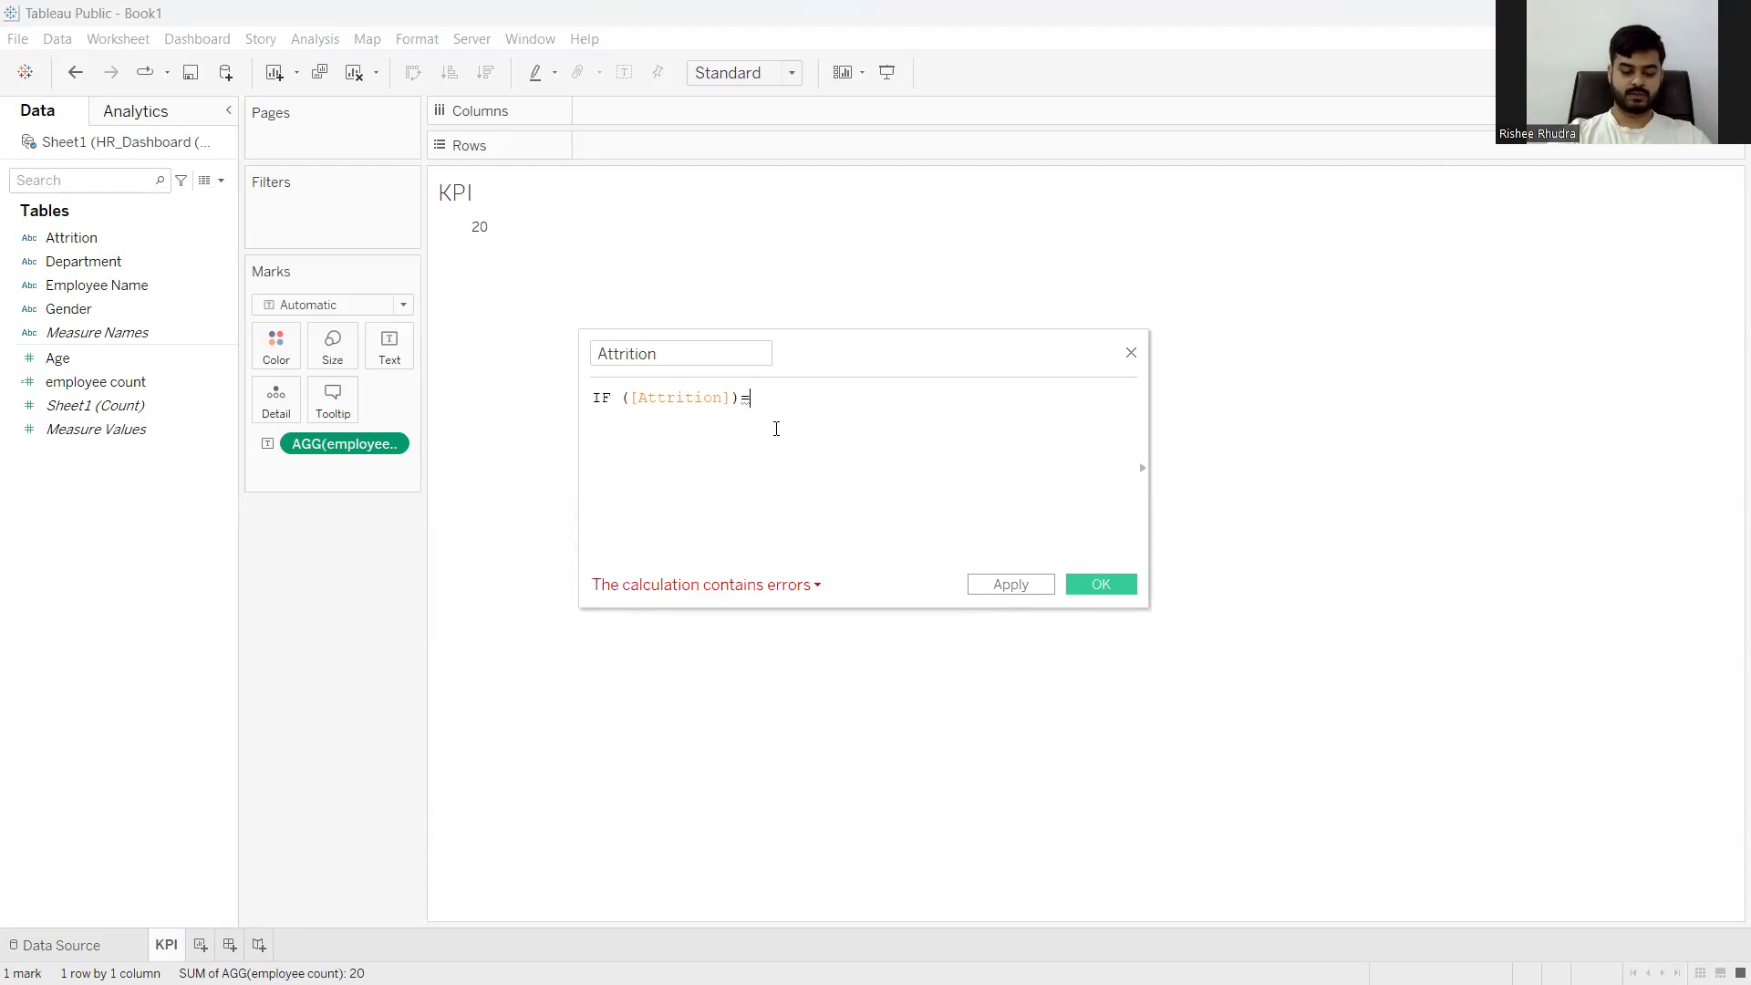
pyautogui.write('yes')
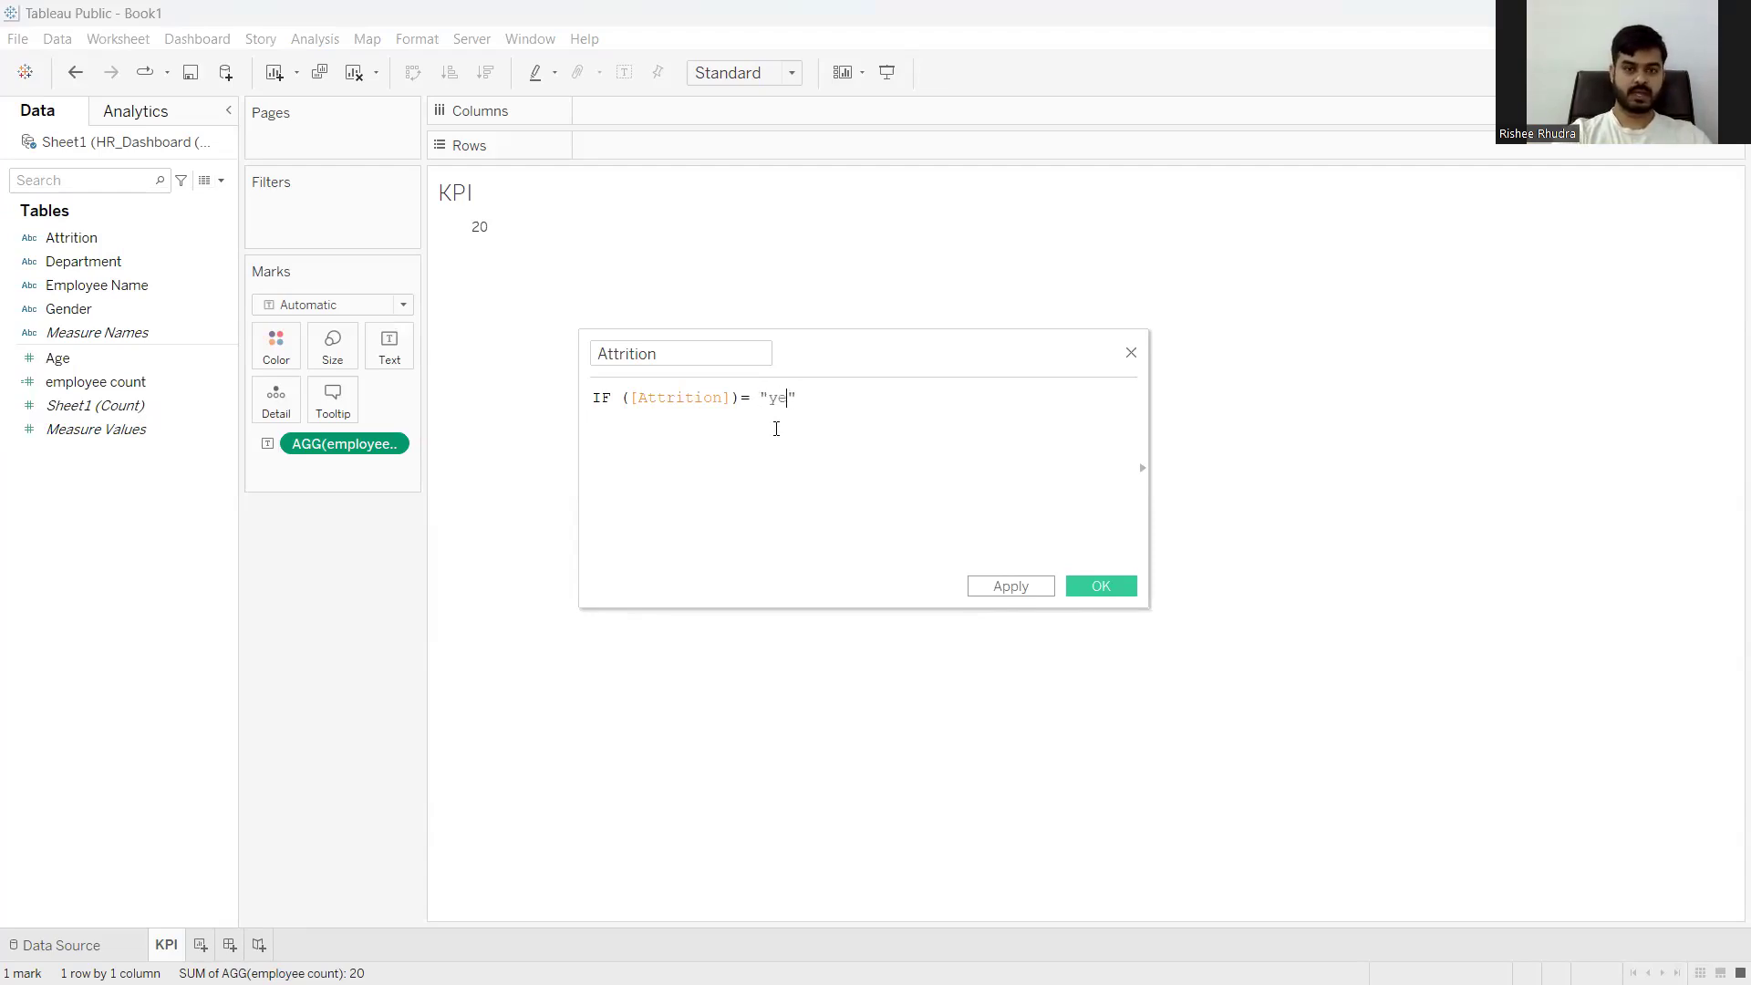
pyautogui.press('Right')
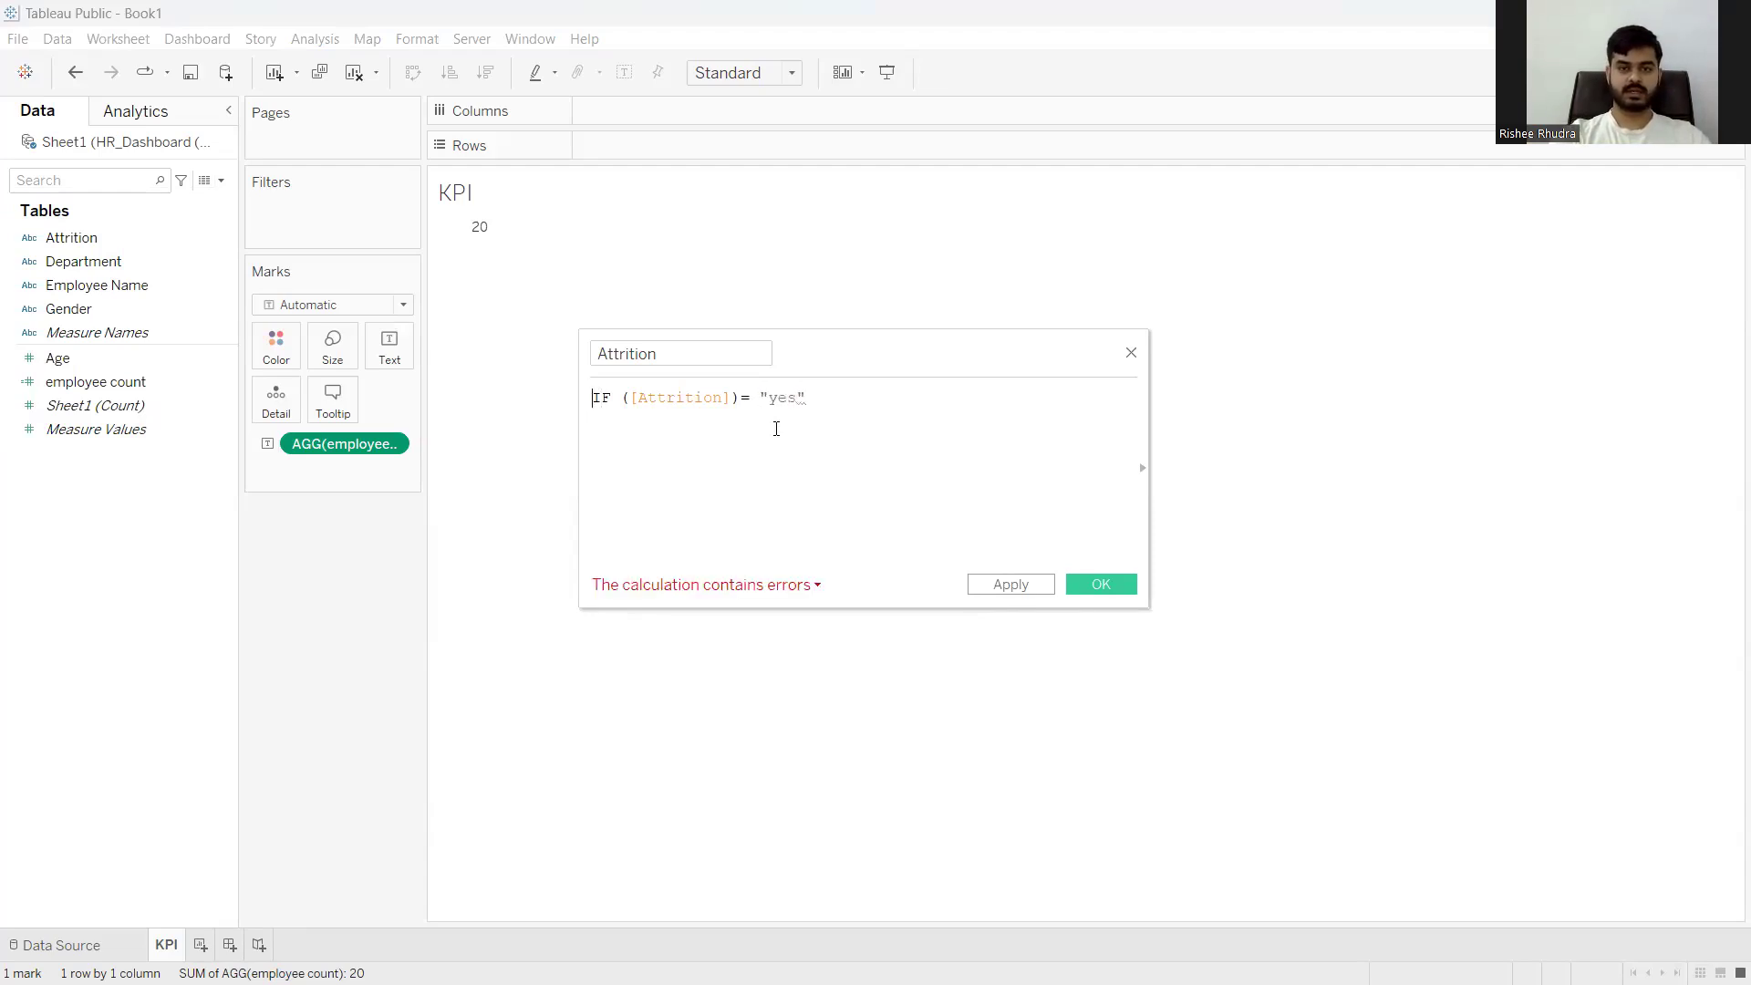
pyautogui.write('THEN')
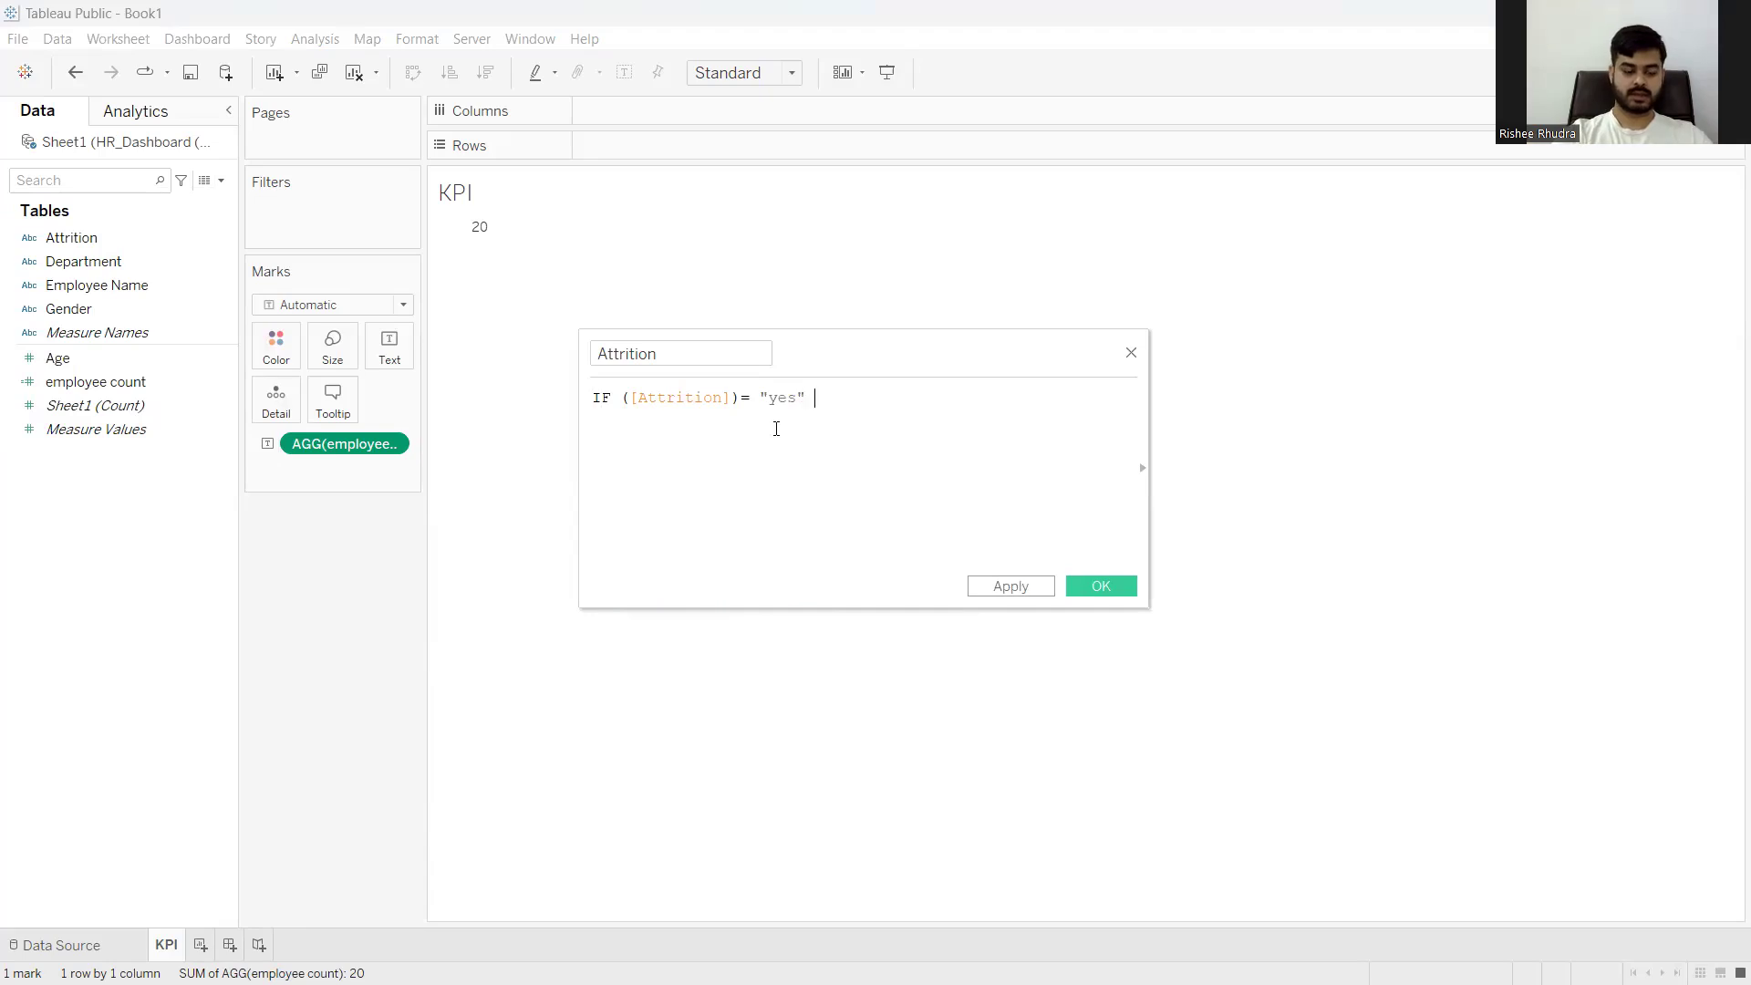
pyautogui.write('1')
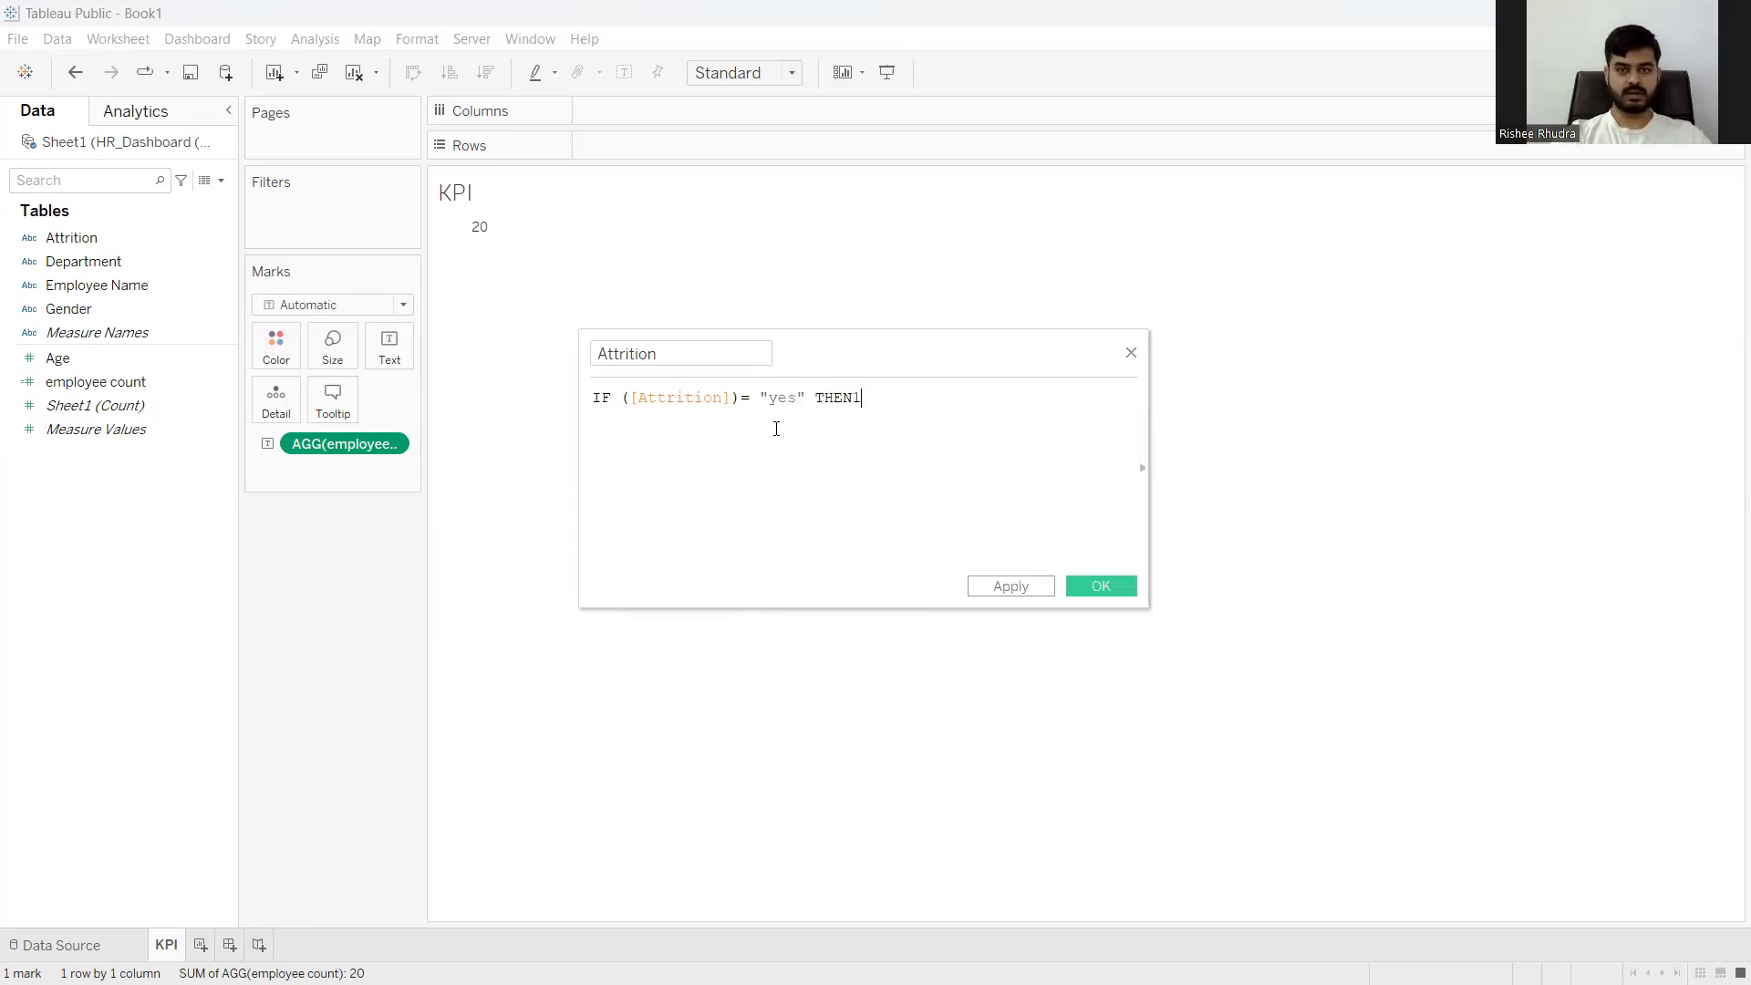
pyautogui.press('End')
pyautogui.write('ELSE')
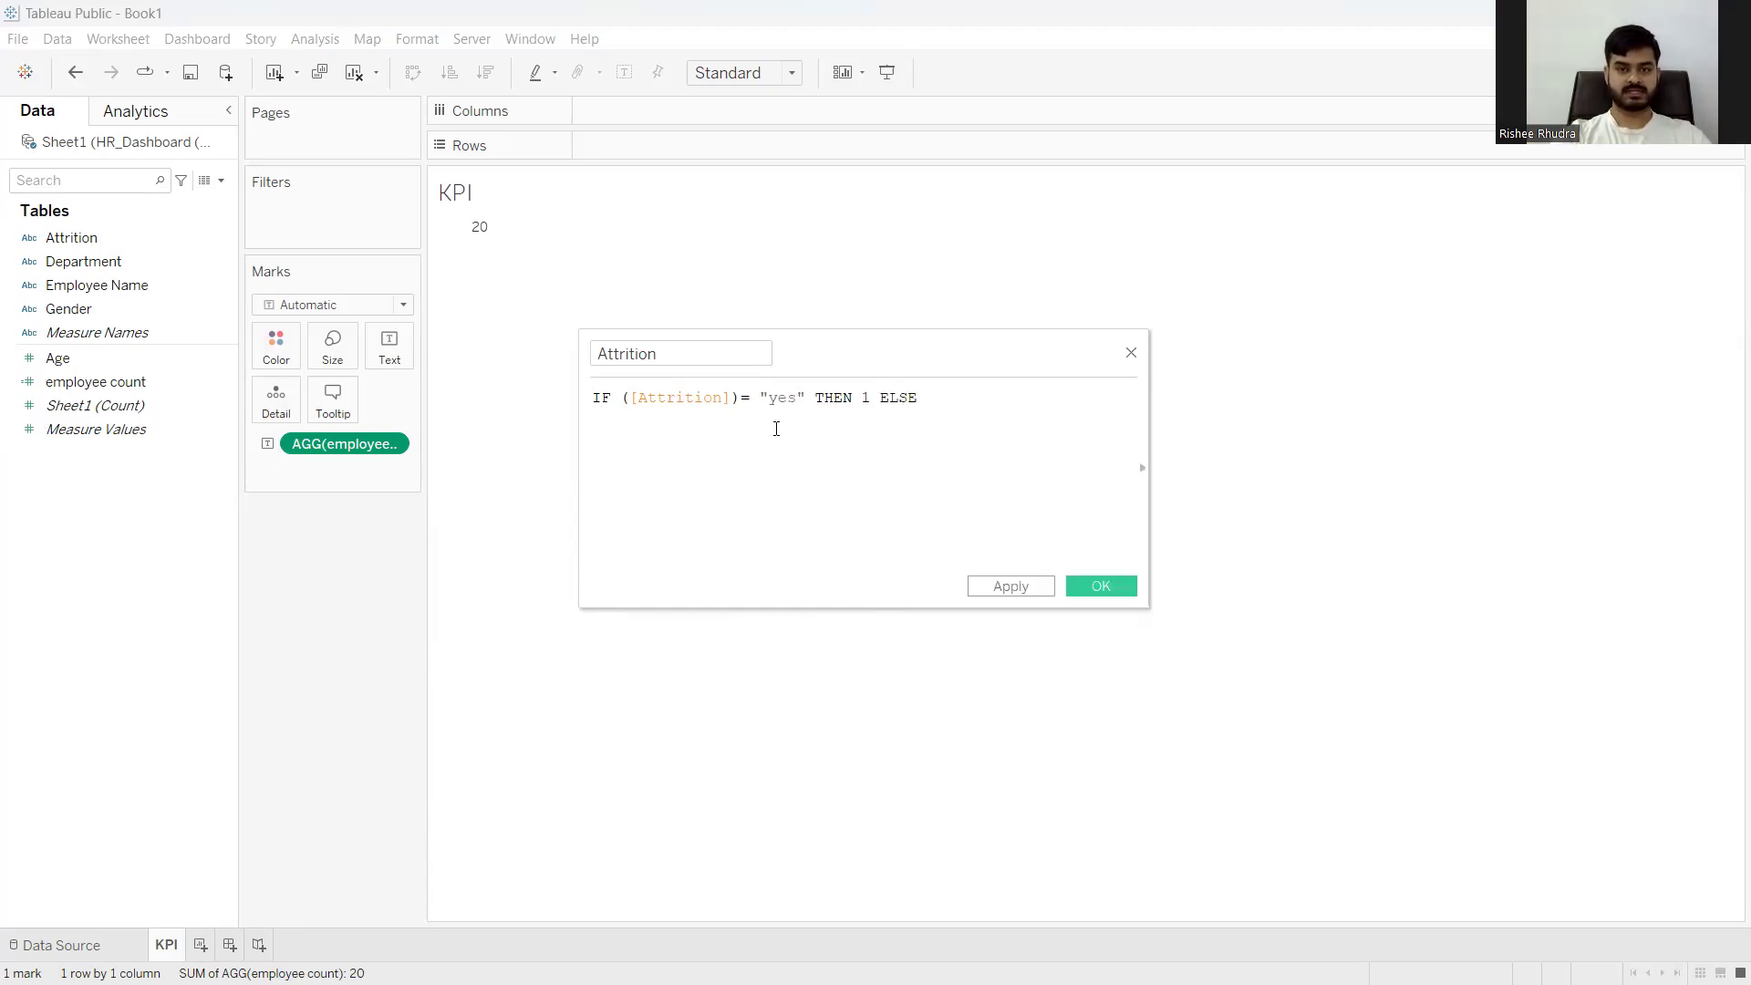
pyautogui.write(' 0')
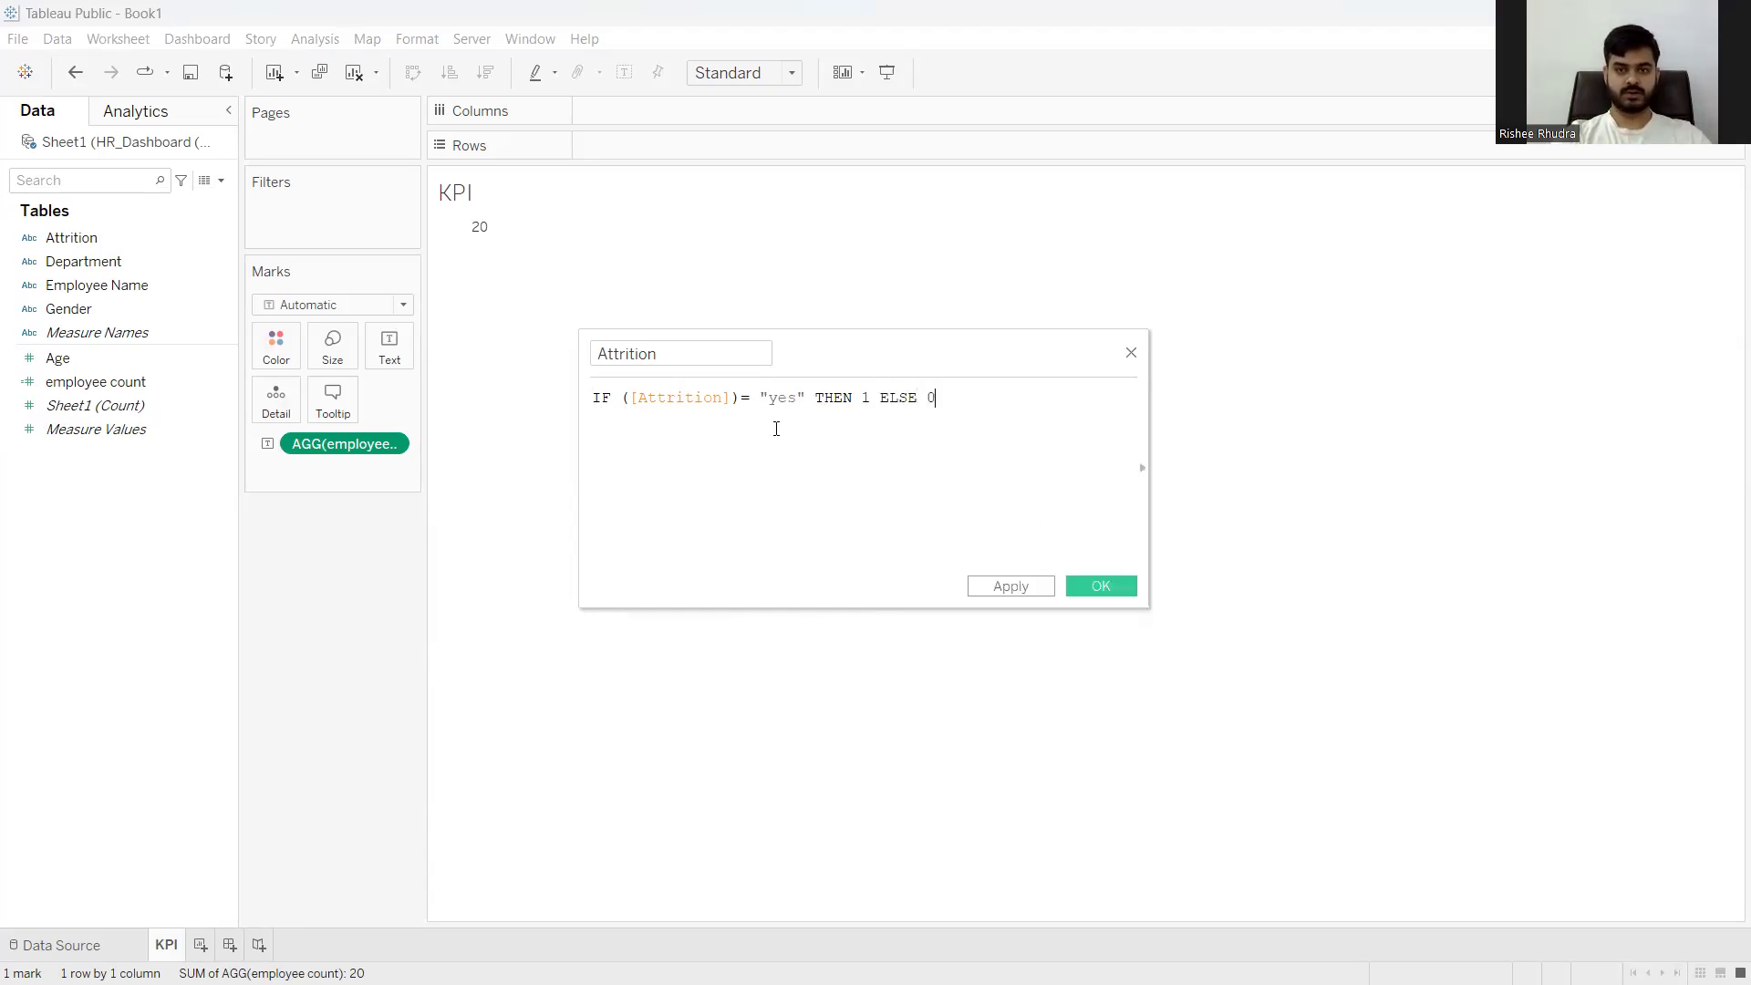
pyautogui.write(' en')
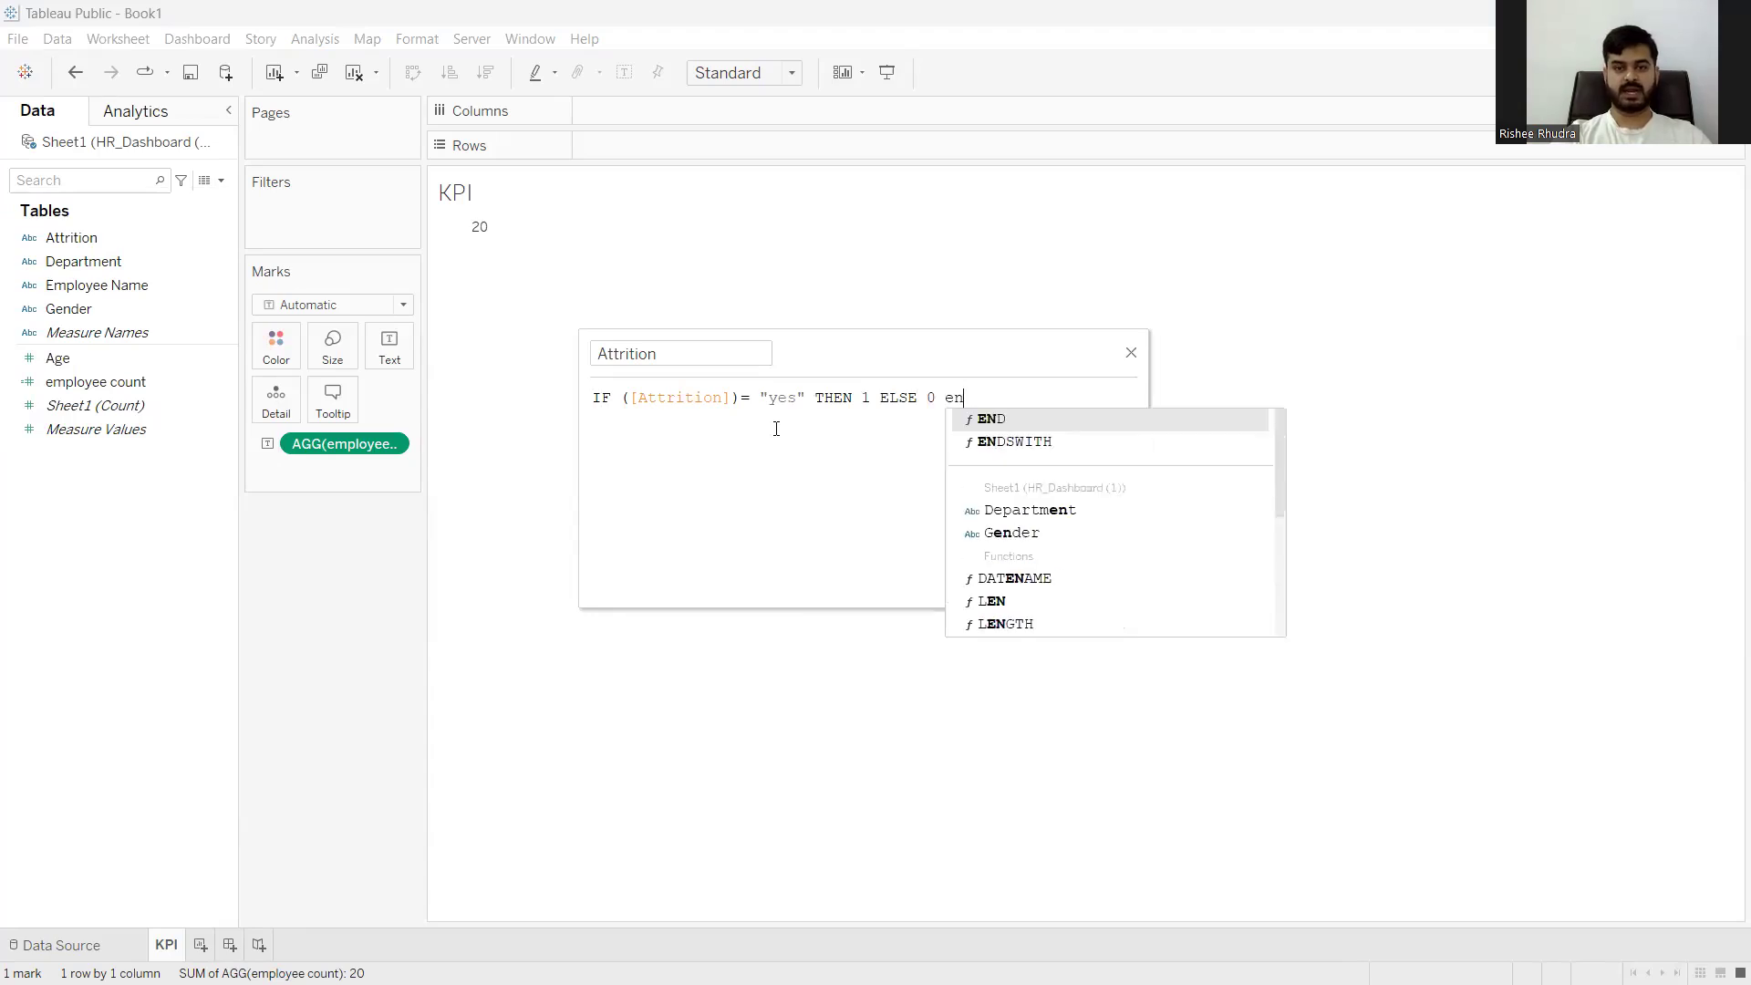
pyautogui.press('Return')
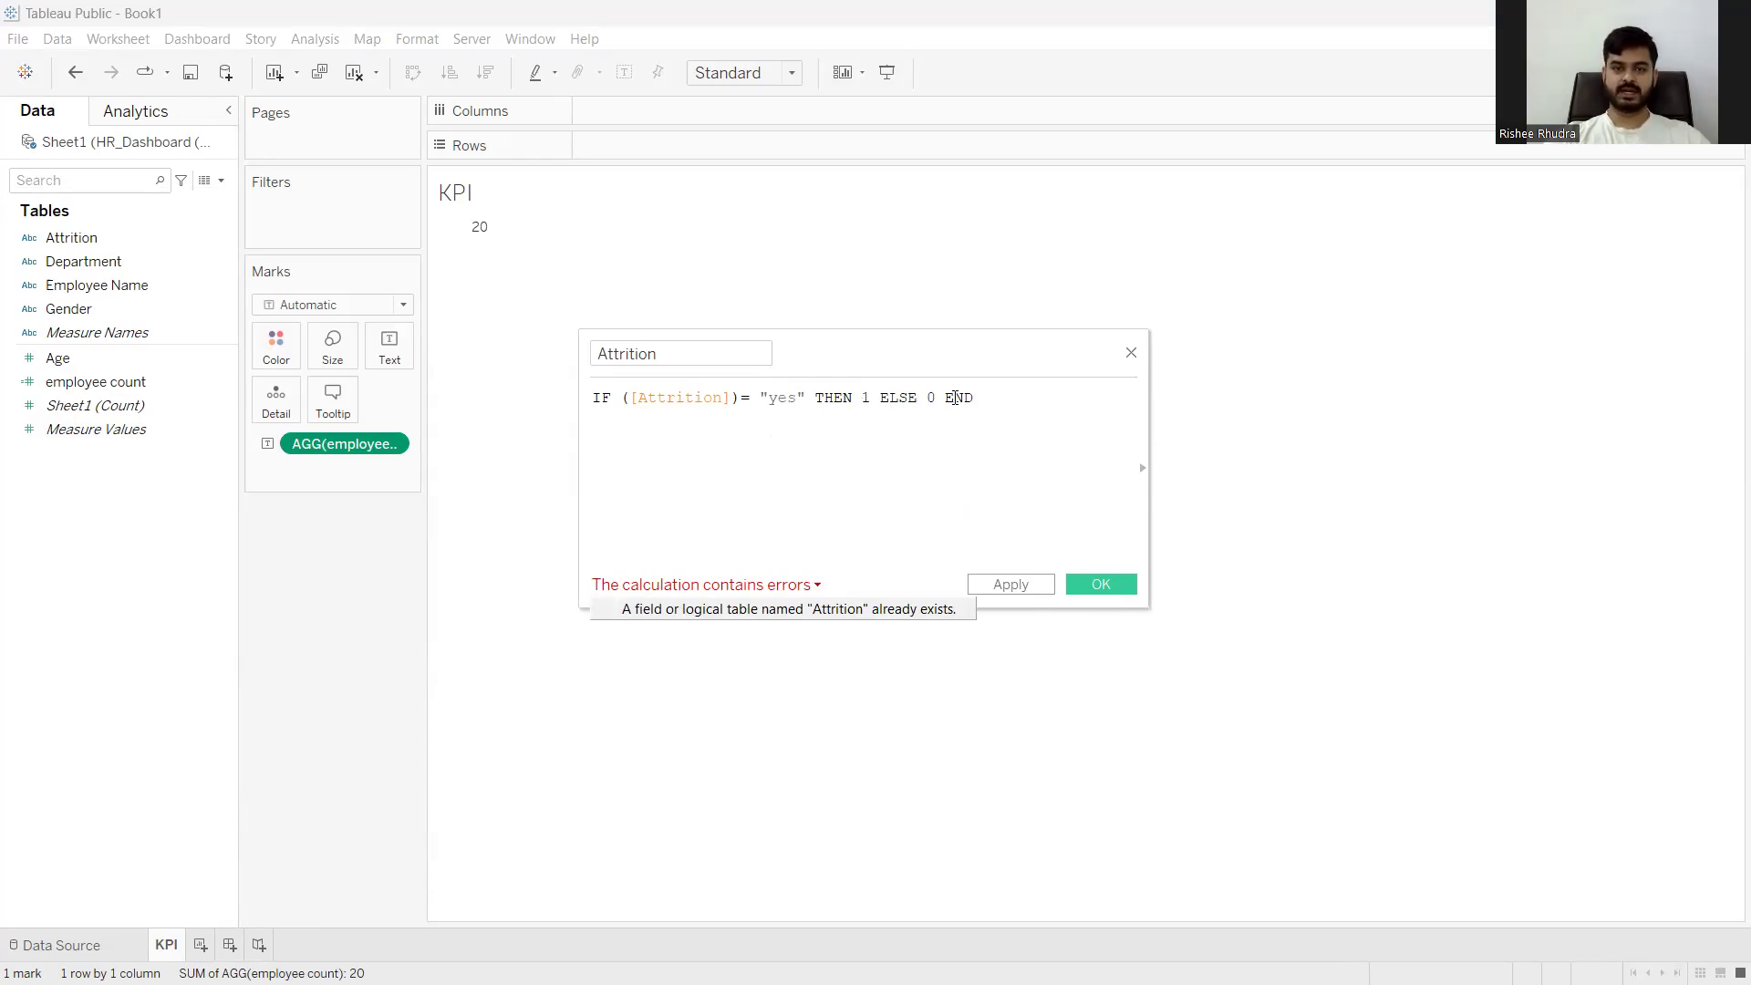
# Name the calculated field Attrition count and save it
pyautogui.write('count')
pyautogui.click(1001, 585)
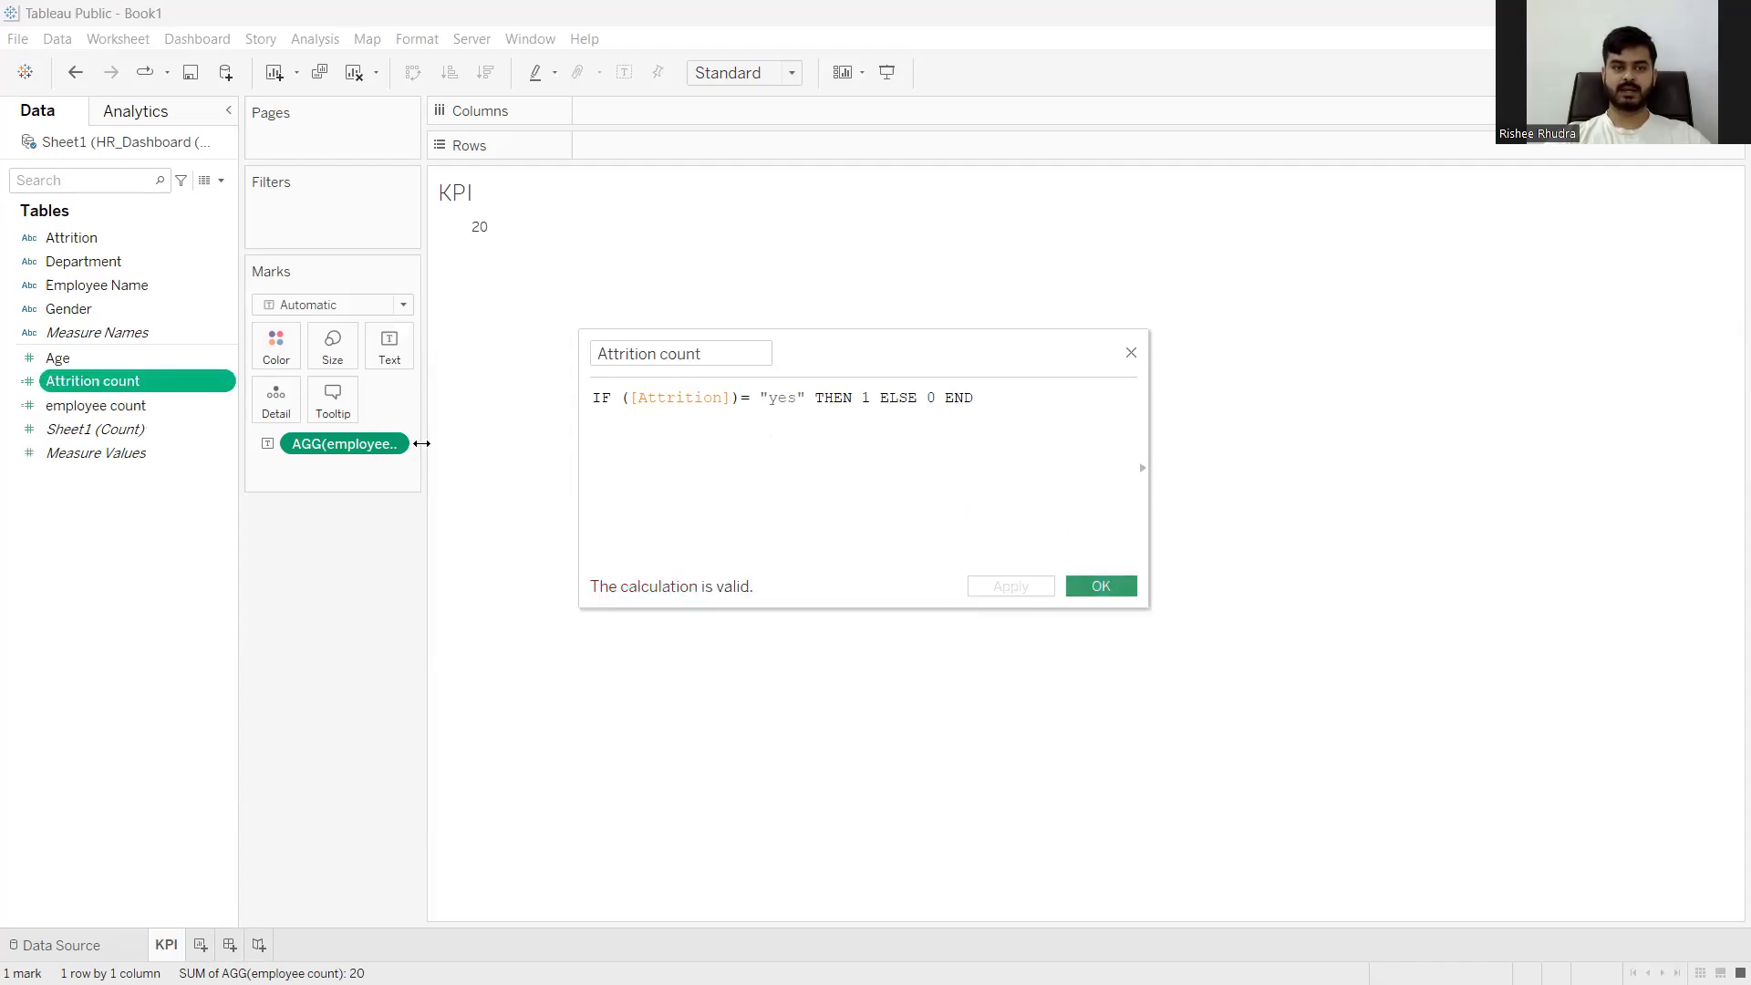
pyautogui.press('Return')
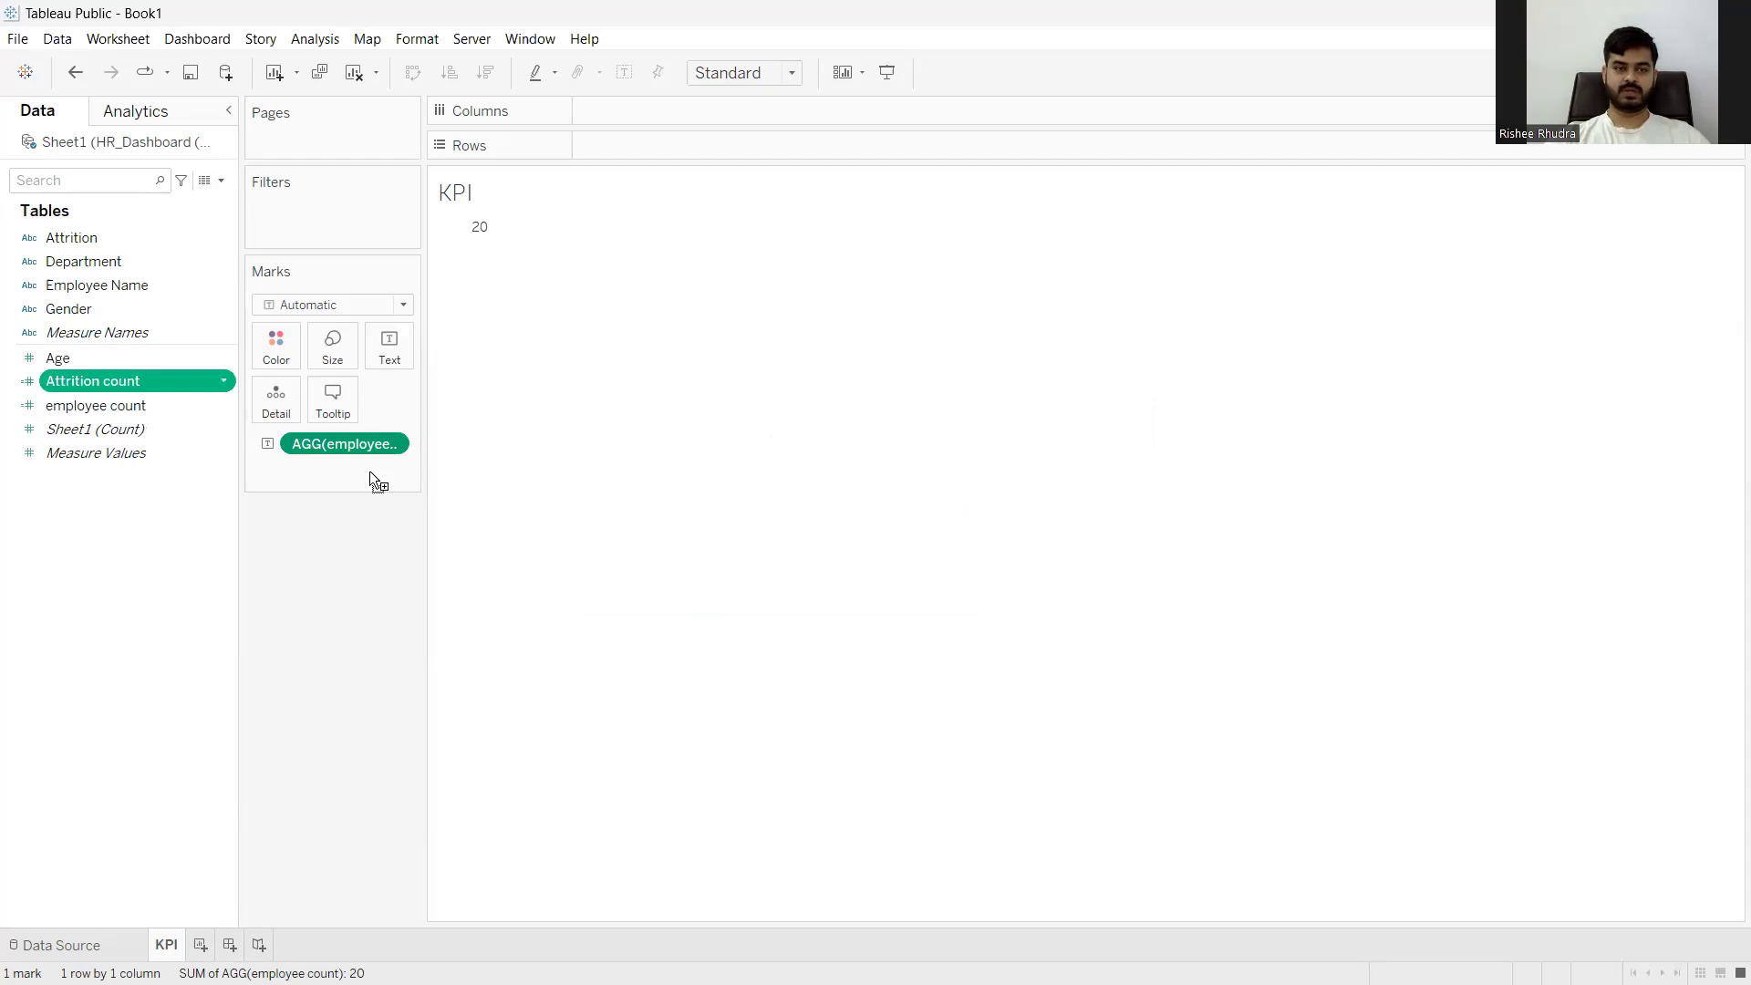
# Add Attrition count to the KPI marks as Text, showing 11 below 20
pyautogui.moveTo(370, 470); pyautogui.dragTo(370, 473)
pyautogui.click(267, 468)
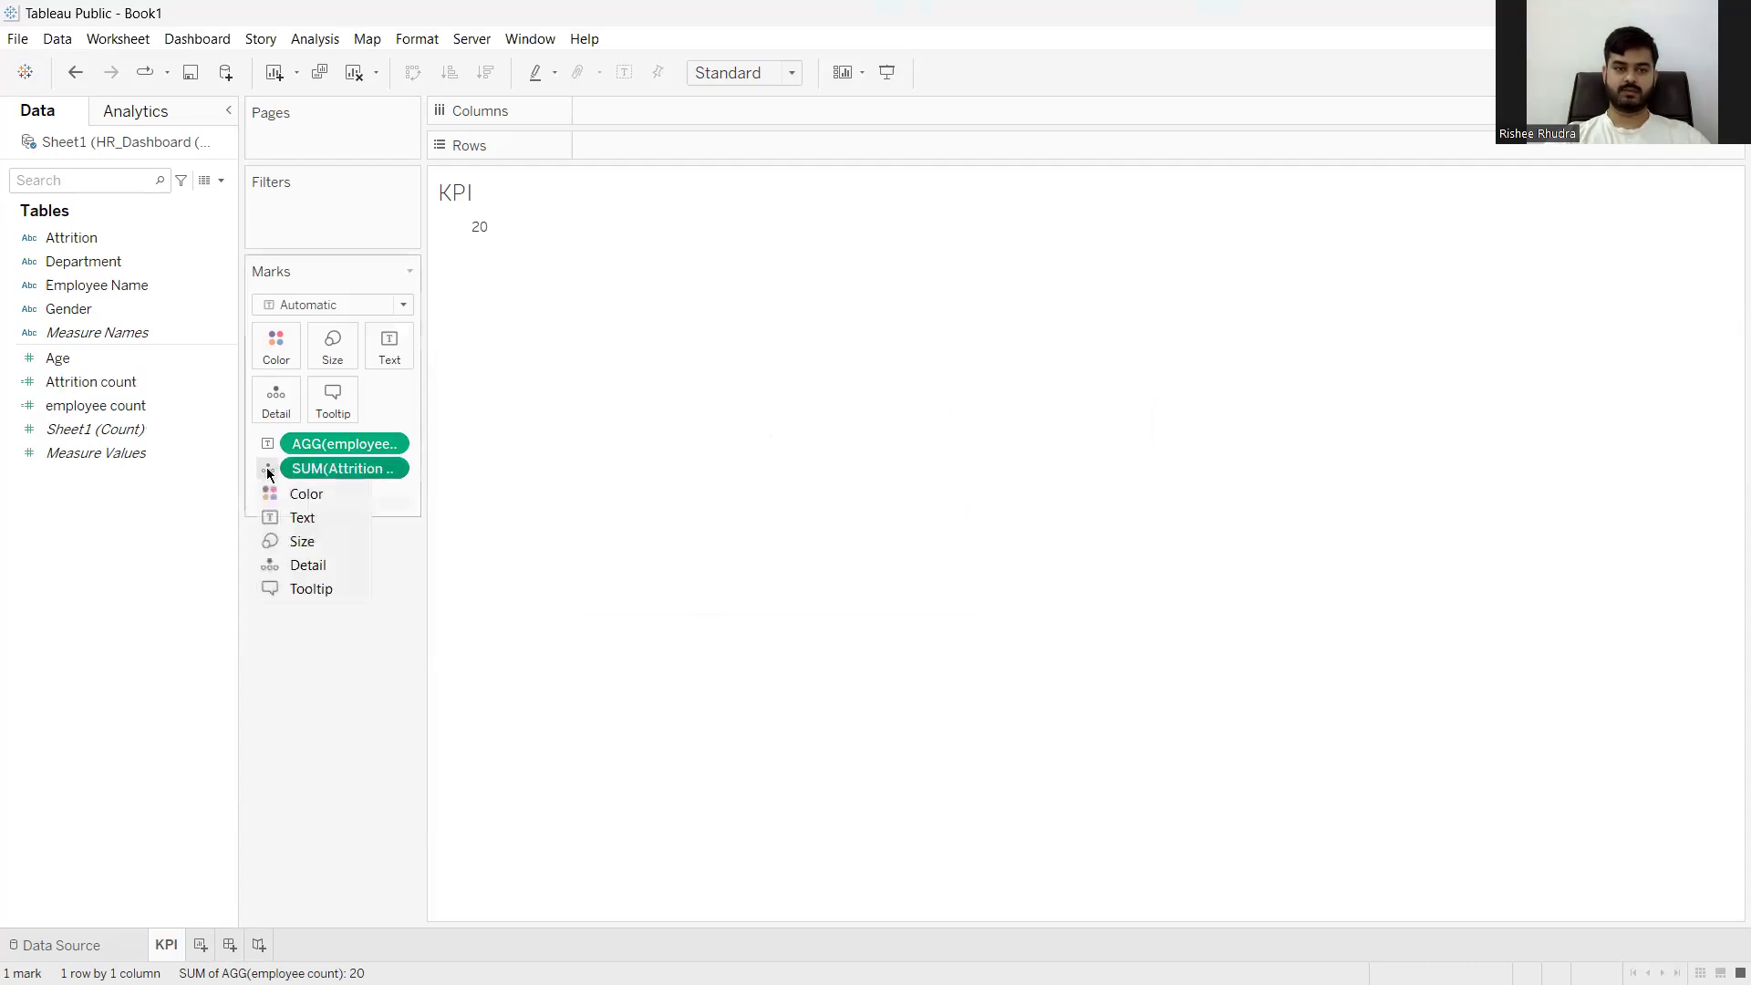
pyautogui.click(292, 519)
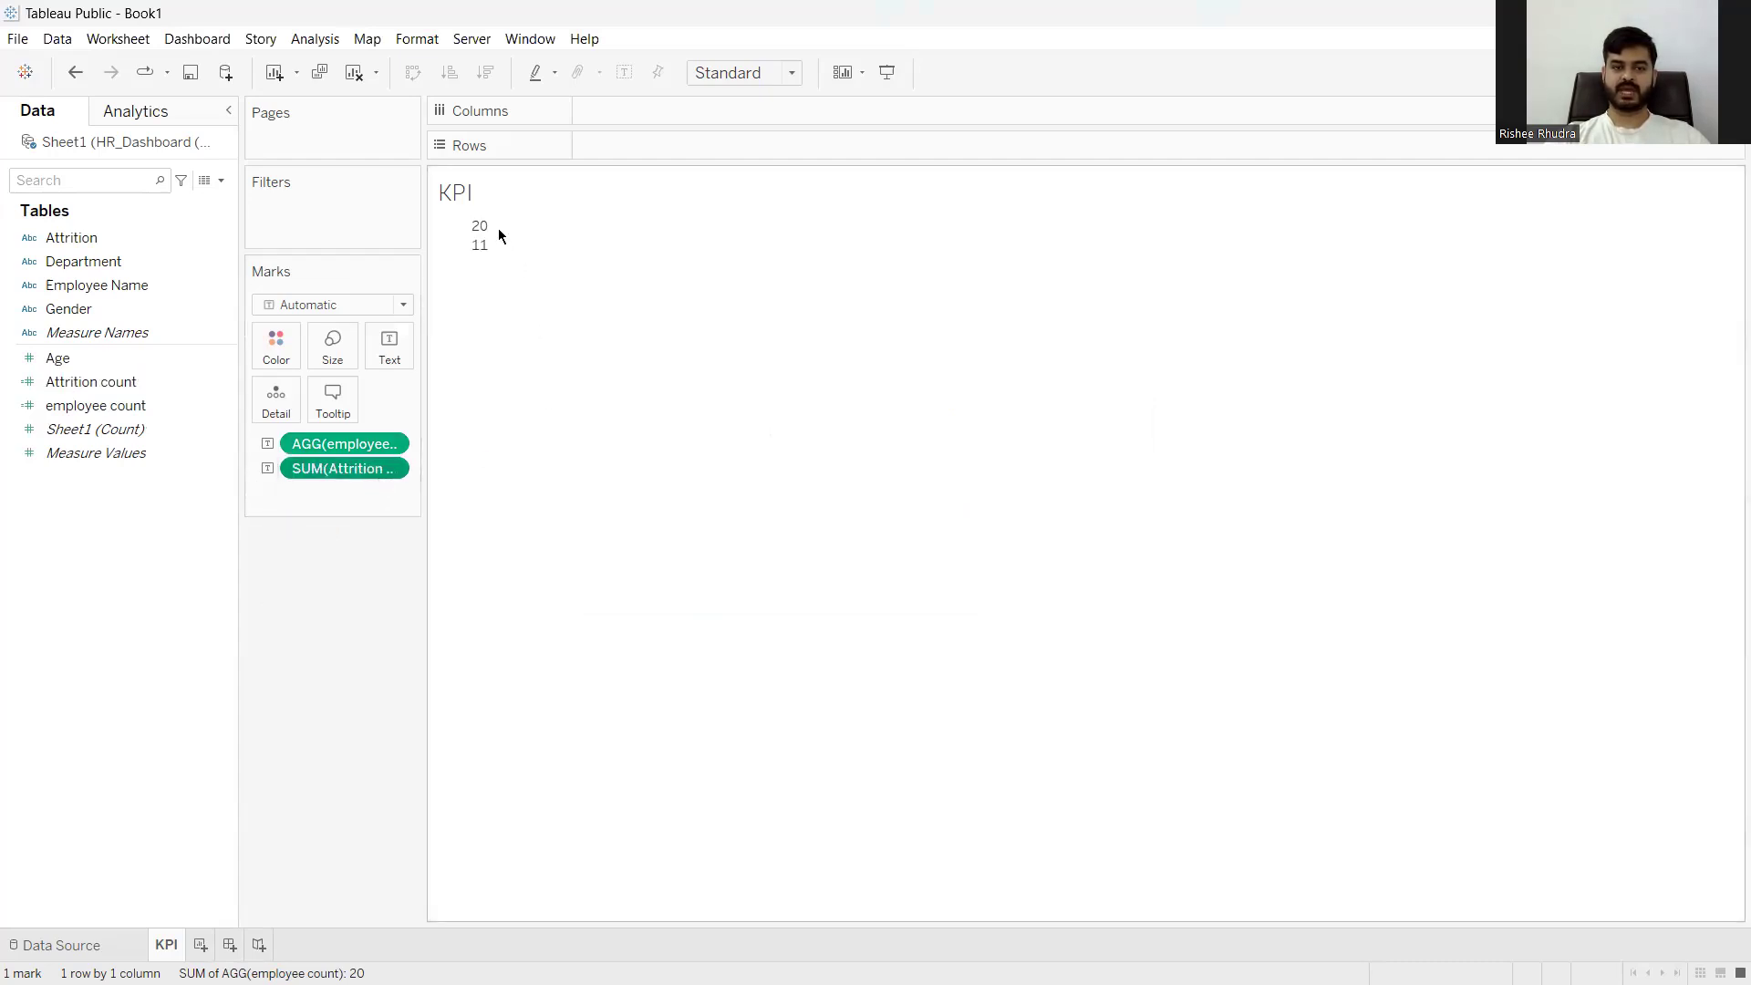
pyautogui.moveTo(474, 253)
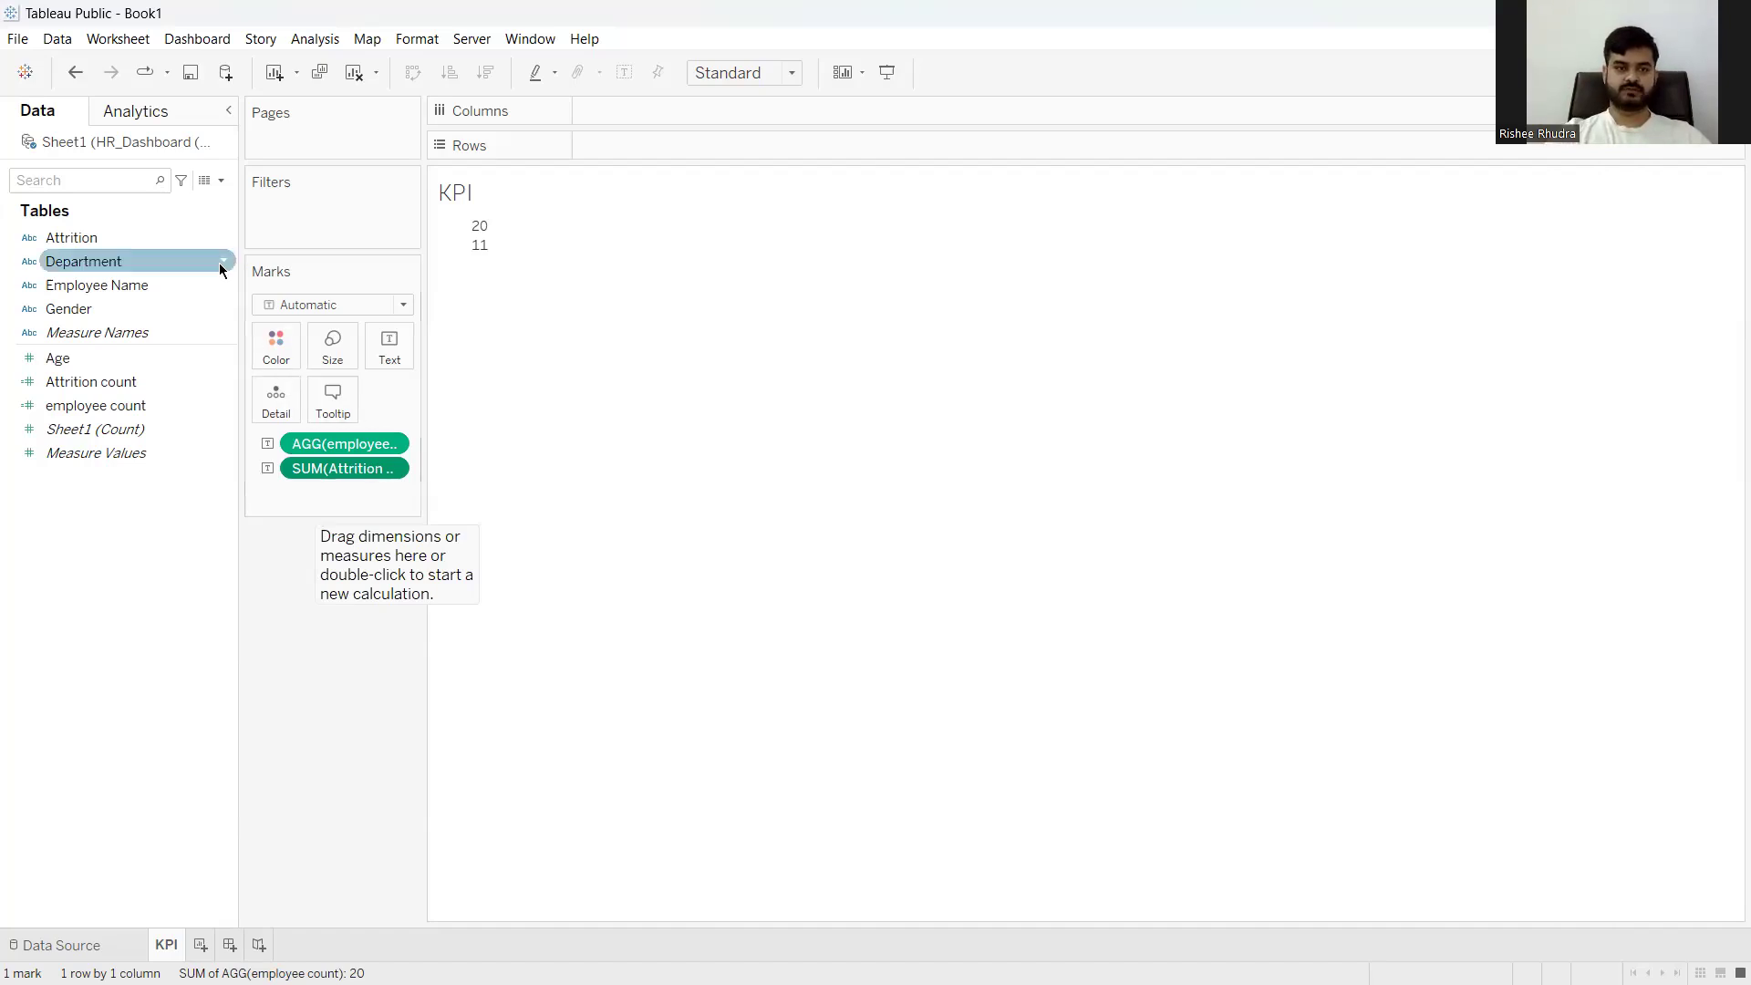
# Create an Active employee calculated field: [employee count]-SUM([Attrition count])
pyautogui.click(223, 181)
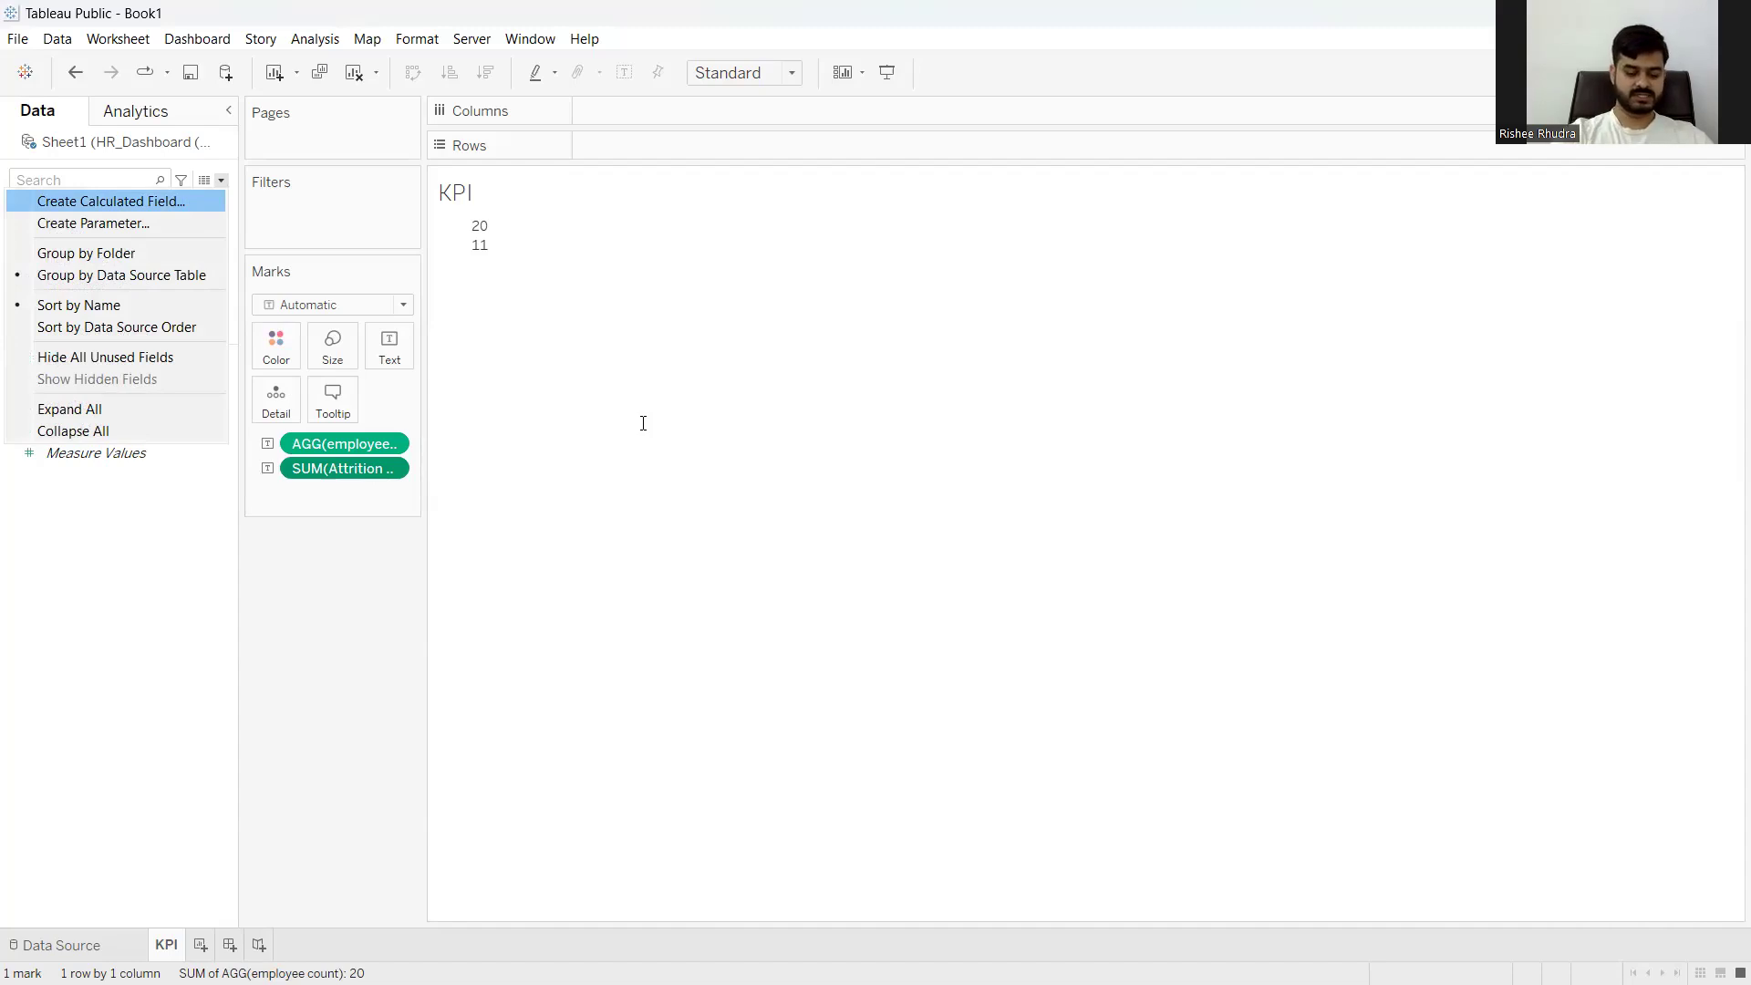
pyautogui.press('Return')
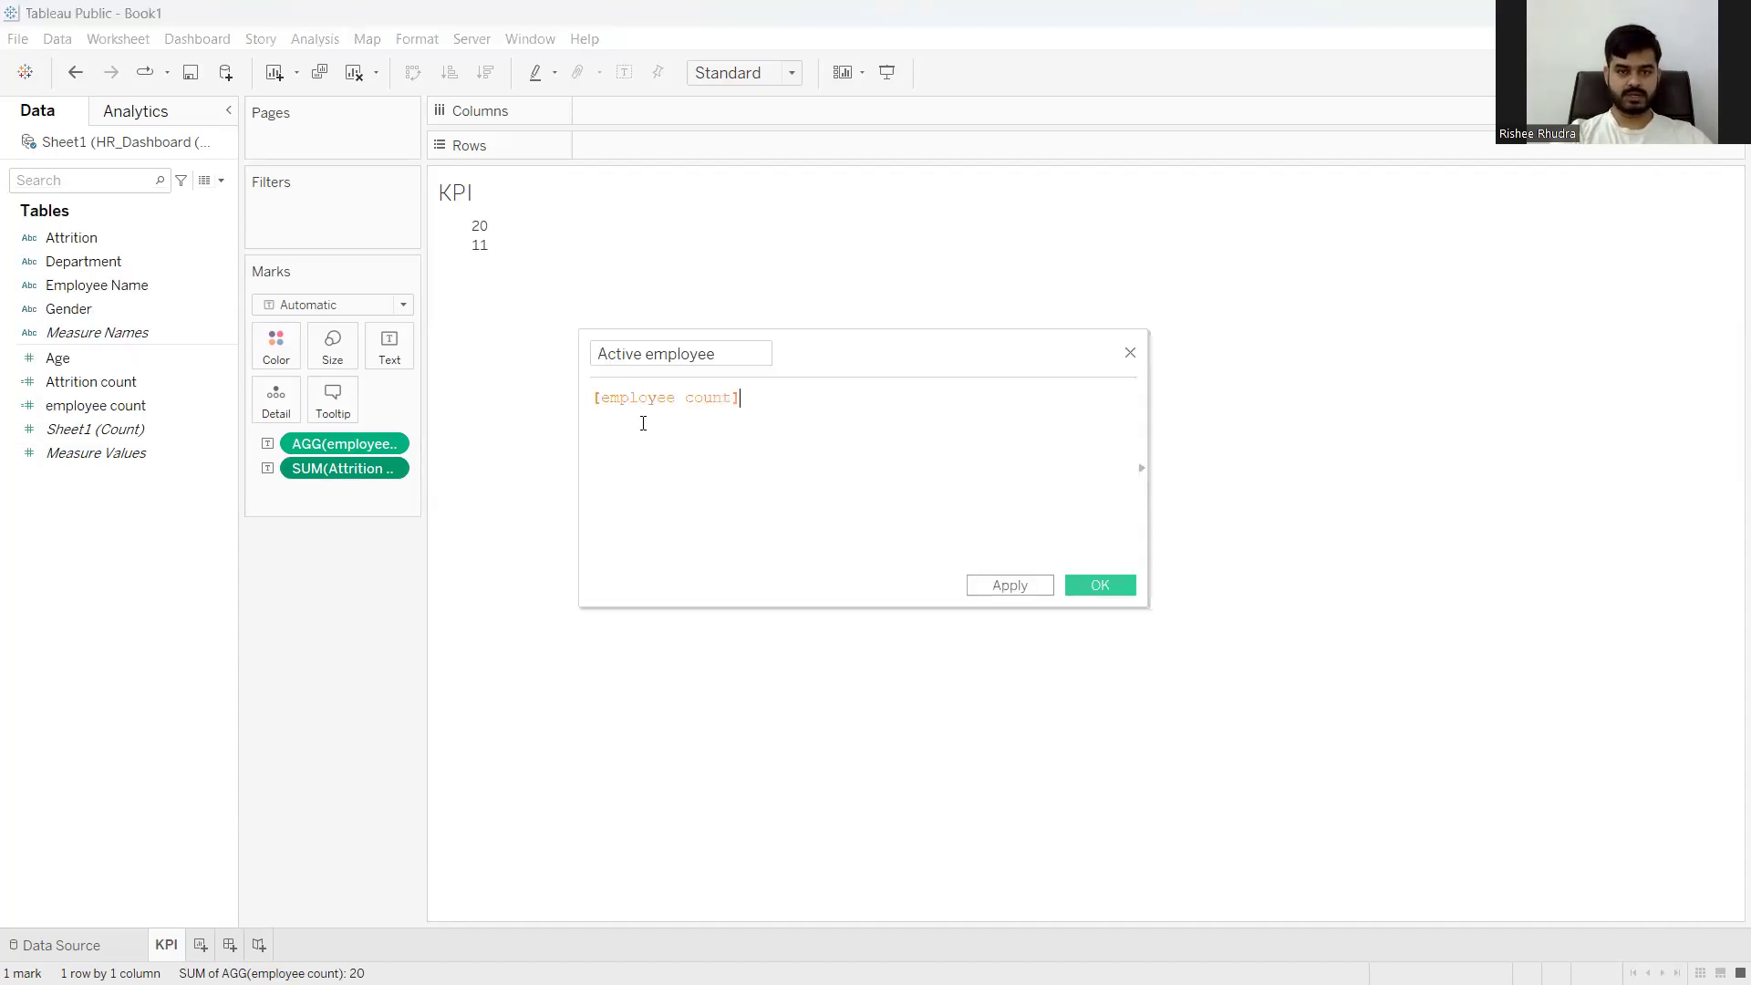
pyautogui.write('-')
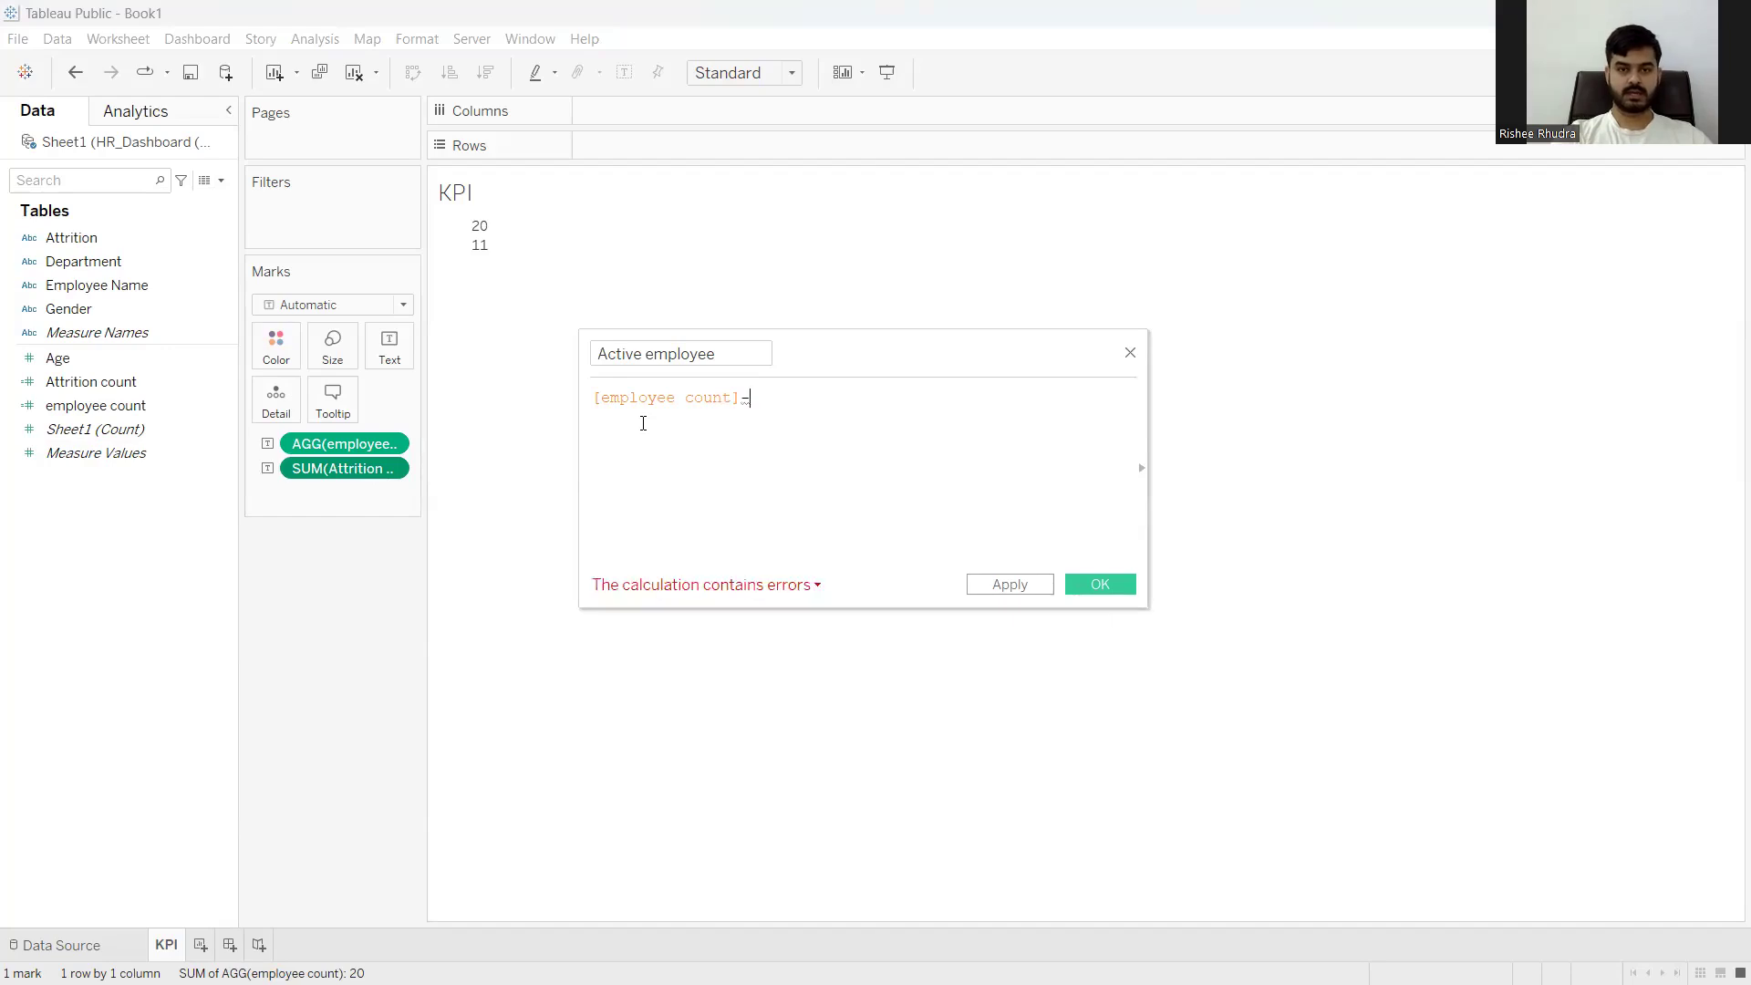
pyautogui.write('s')
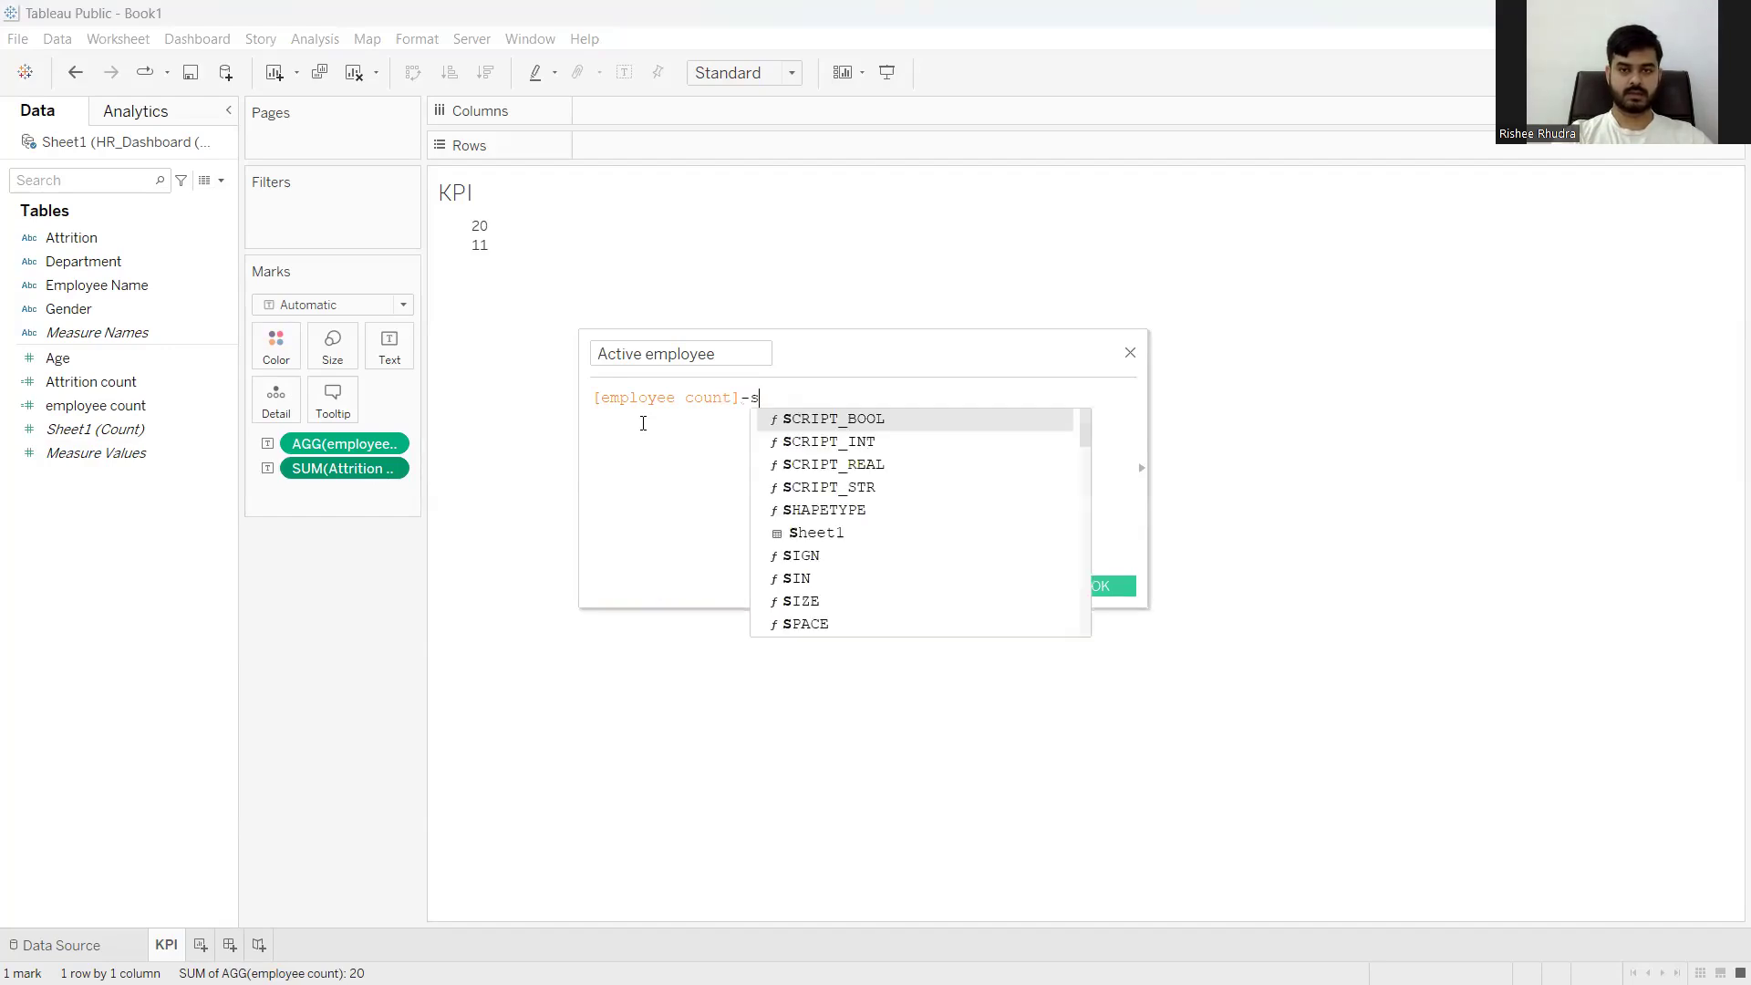
pyautogui.write('u')
pyautogui.press('Return')
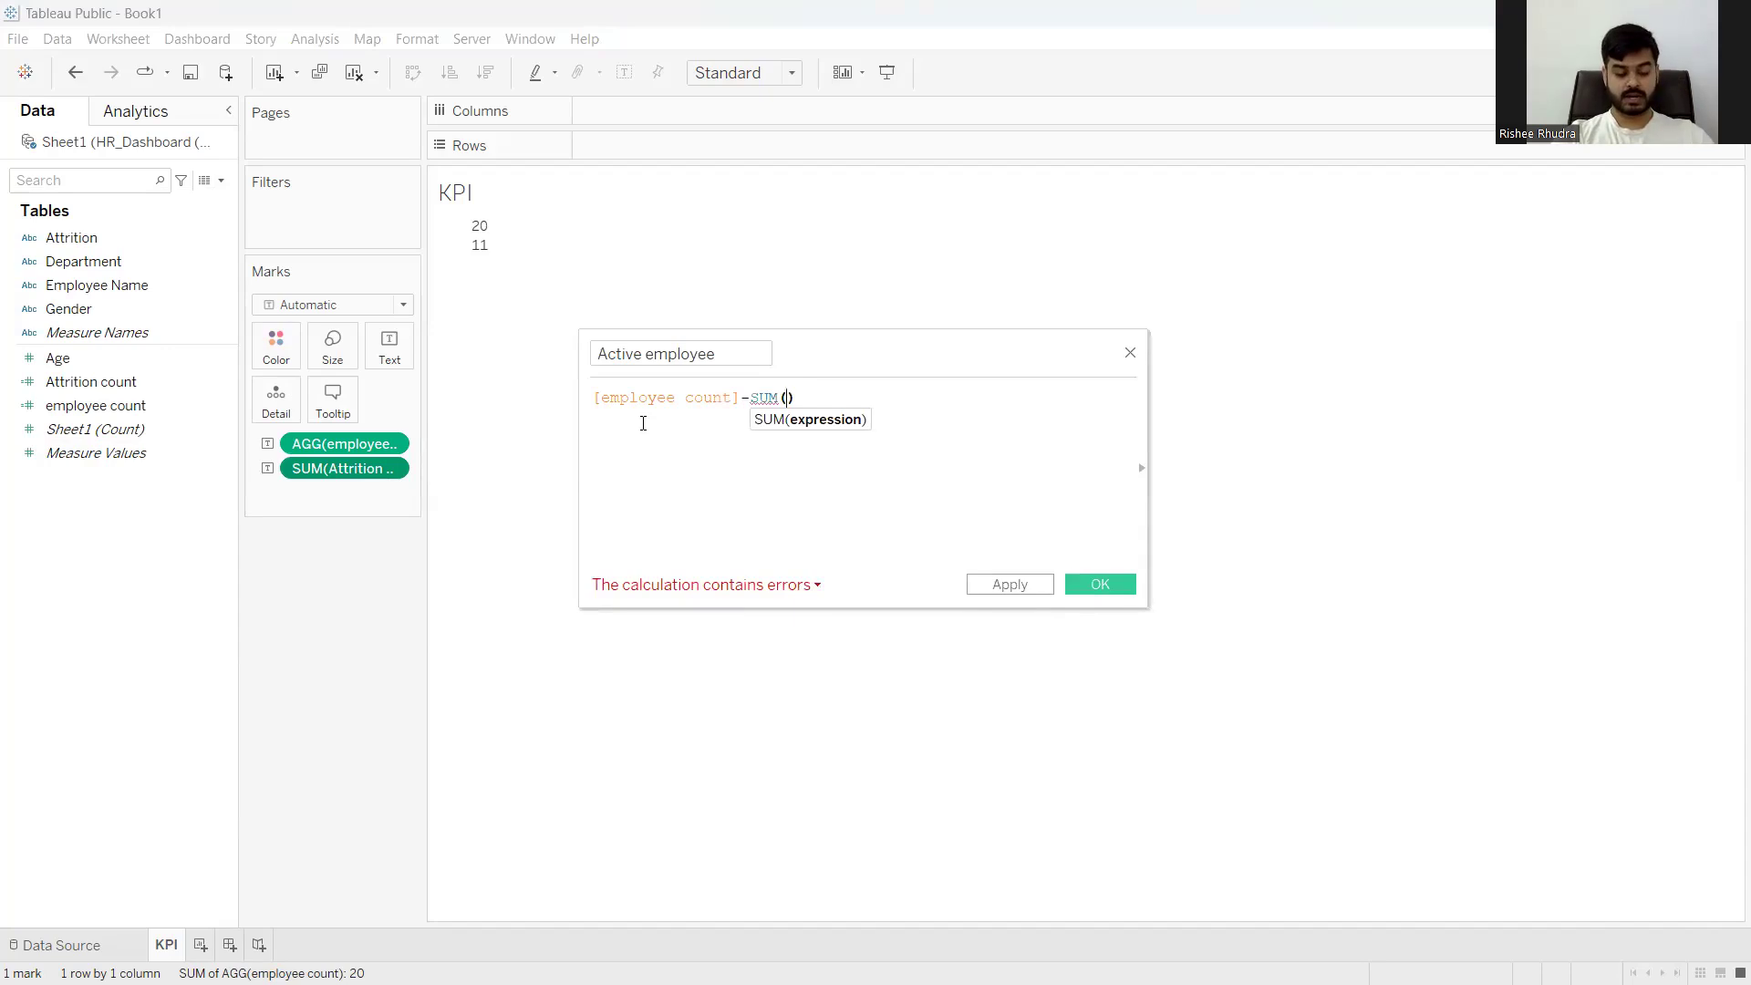
pyautogui.write('at')
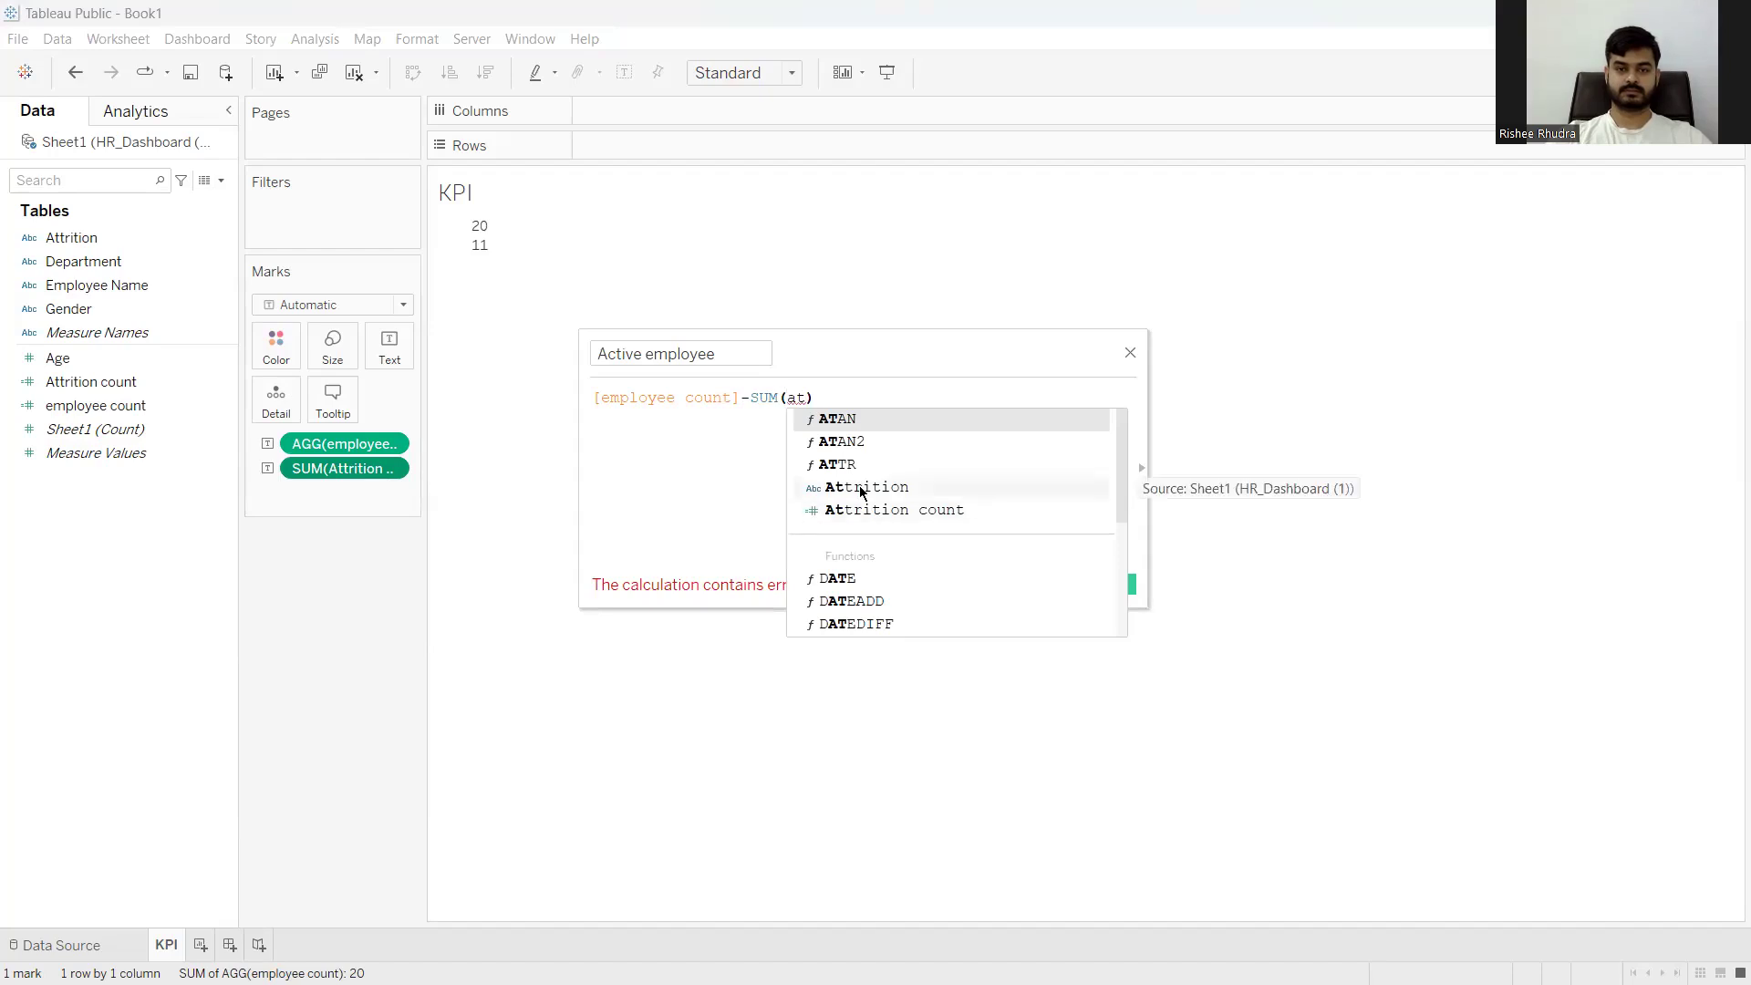
pyautogui.click(851, 518)
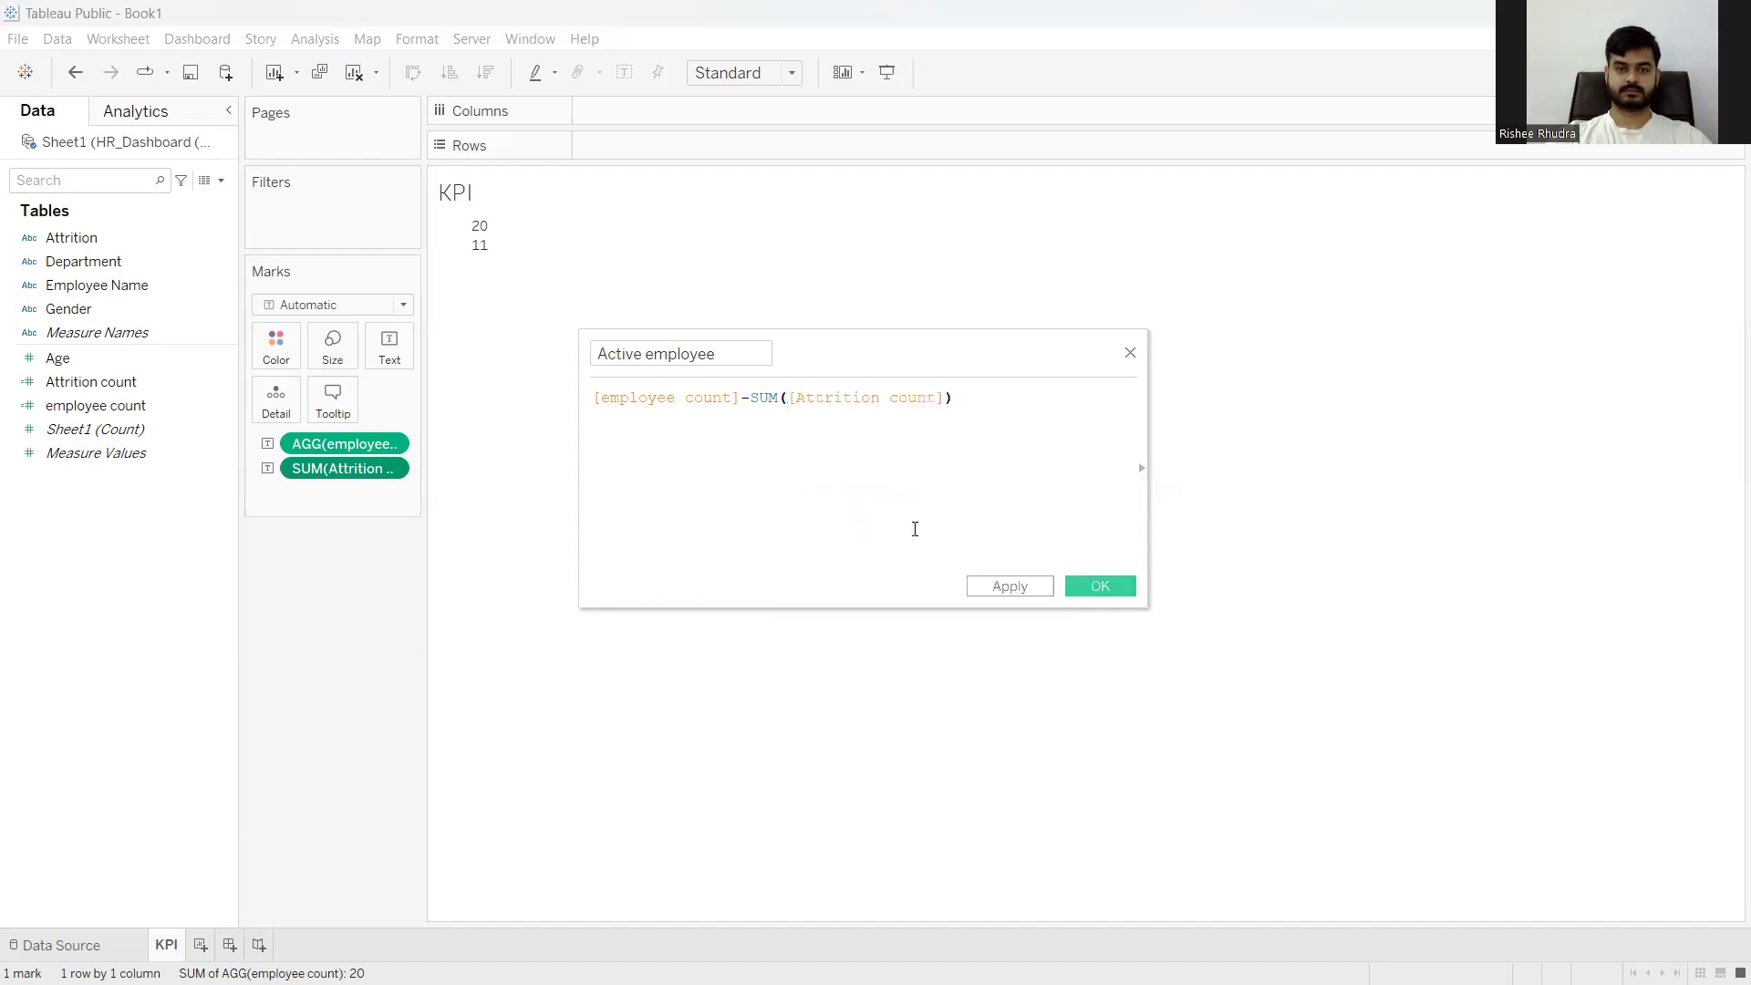
pyautogui.click(1005, 587)
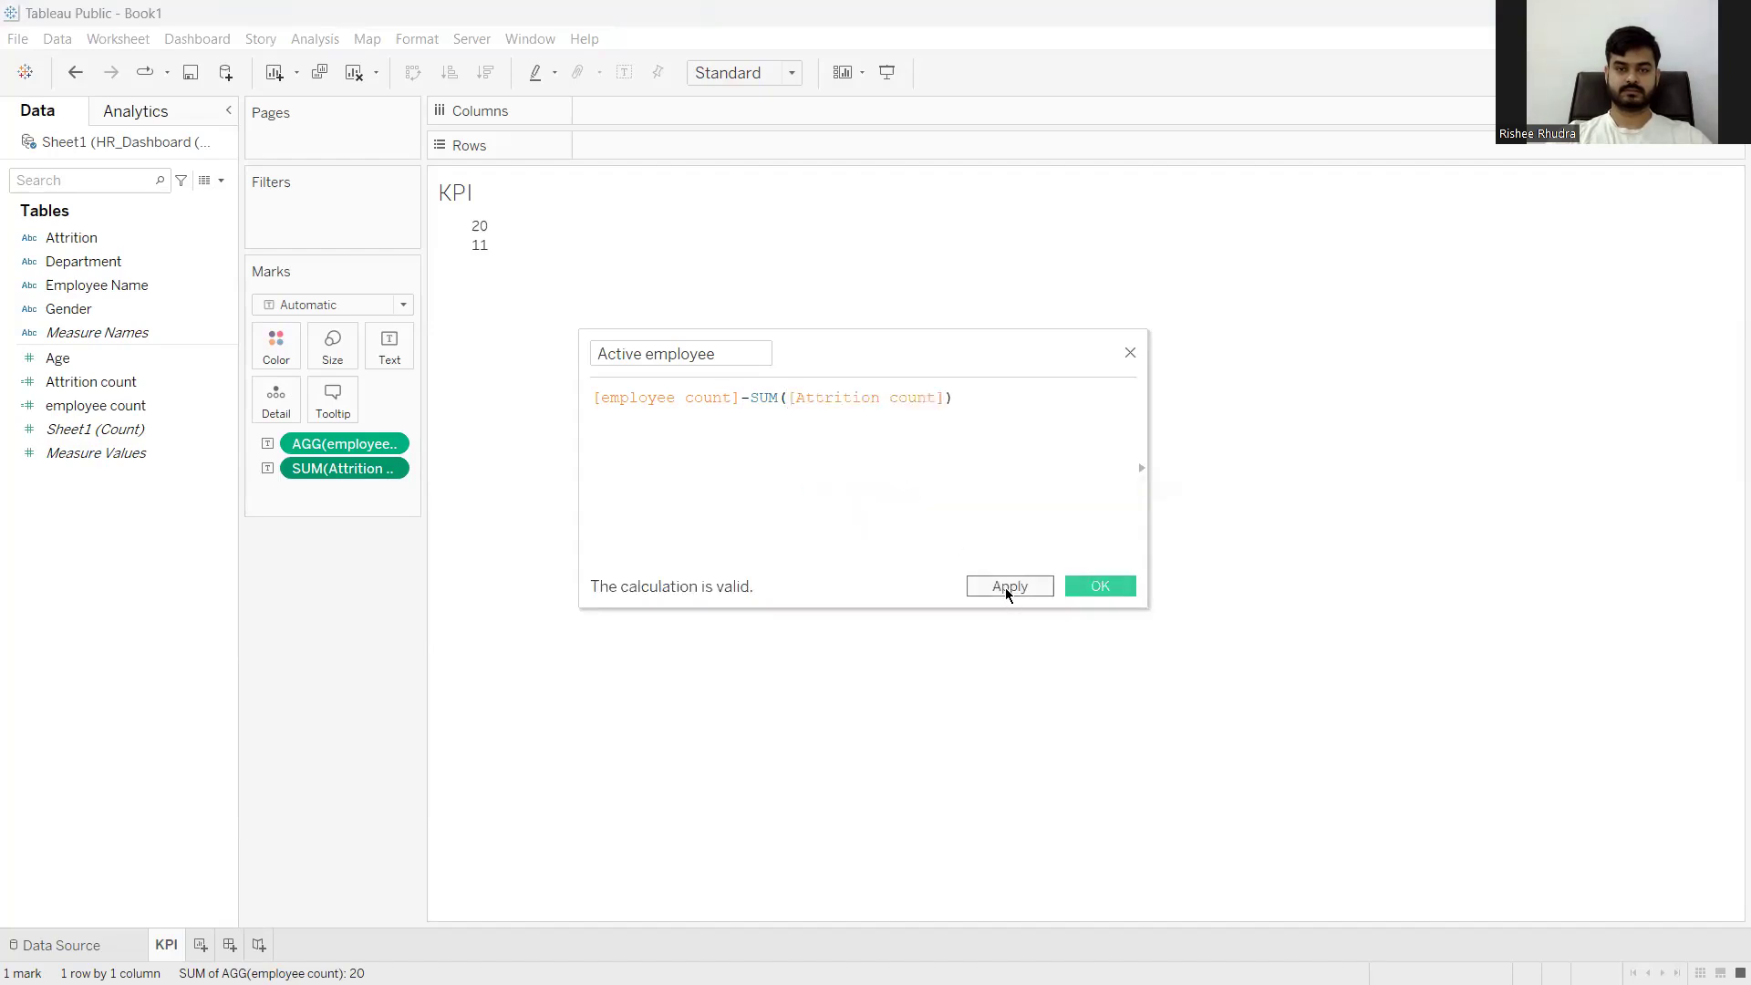
pyautogui.click(1101, 586)
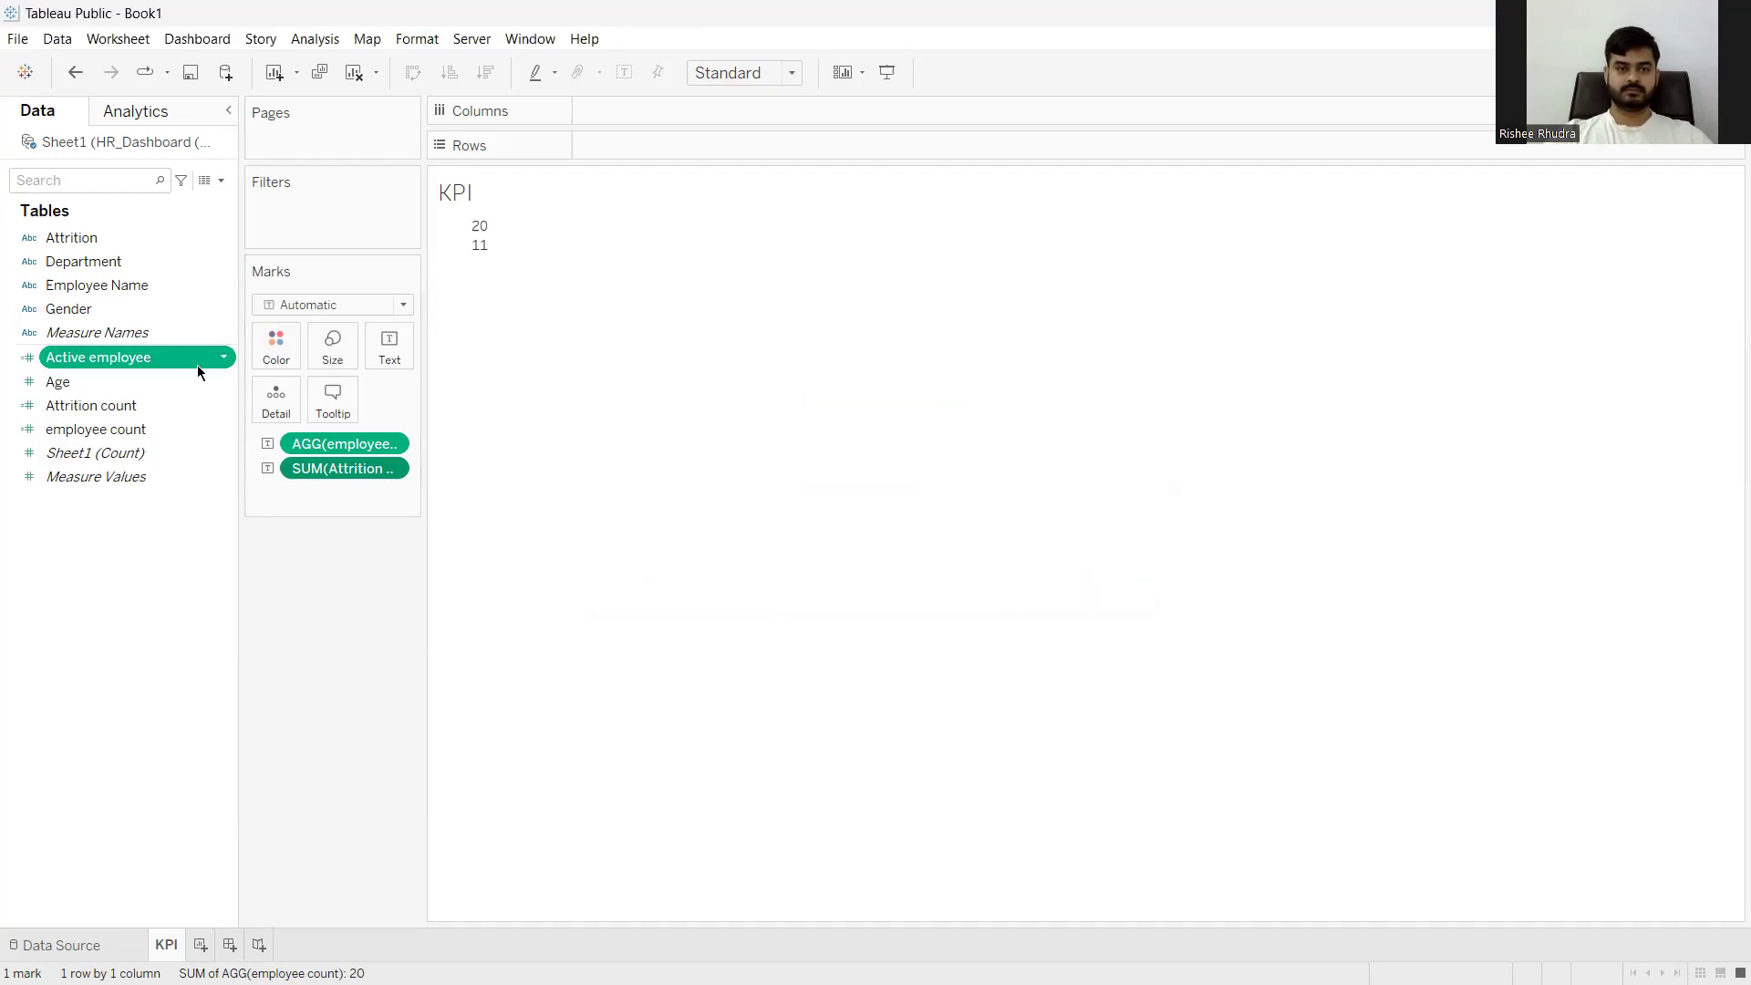
# Add Active employee to the KPI marks as Text (showing 9) and open the label editor
pyautogui.moveTo(197, 365); pyautogui.dragTo(376, 494)
pyautogui.click(268, 492)
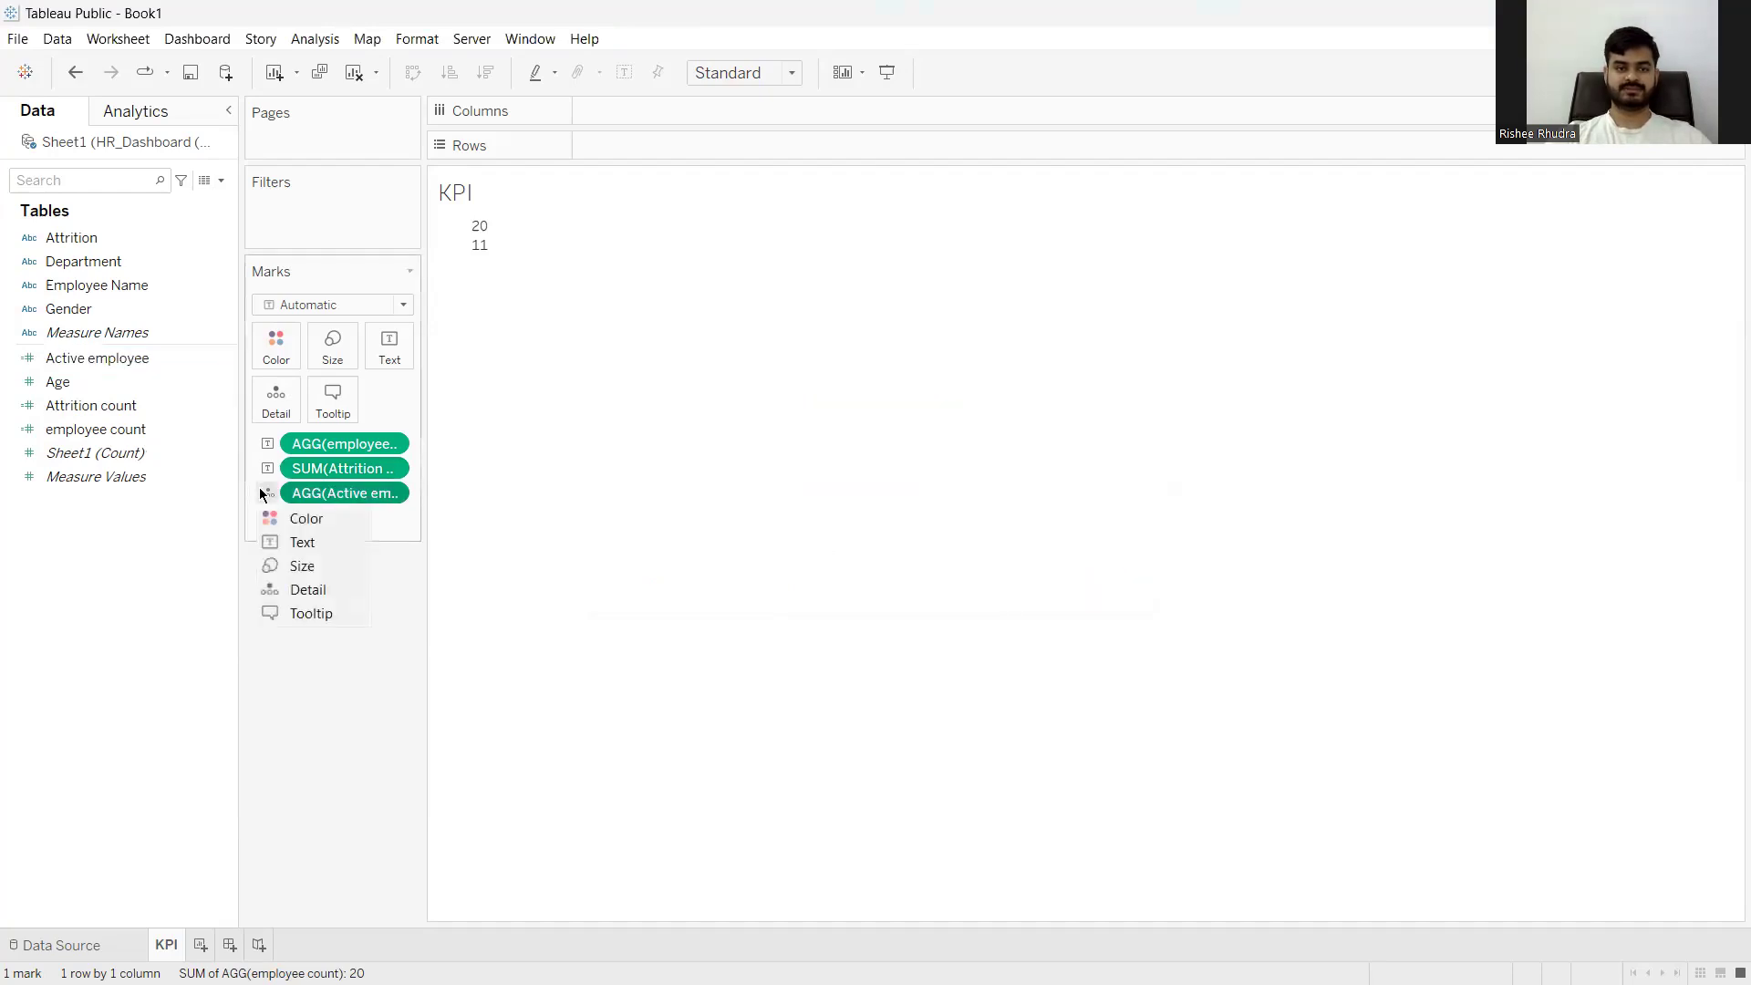
pyautogui.click(302, 542)
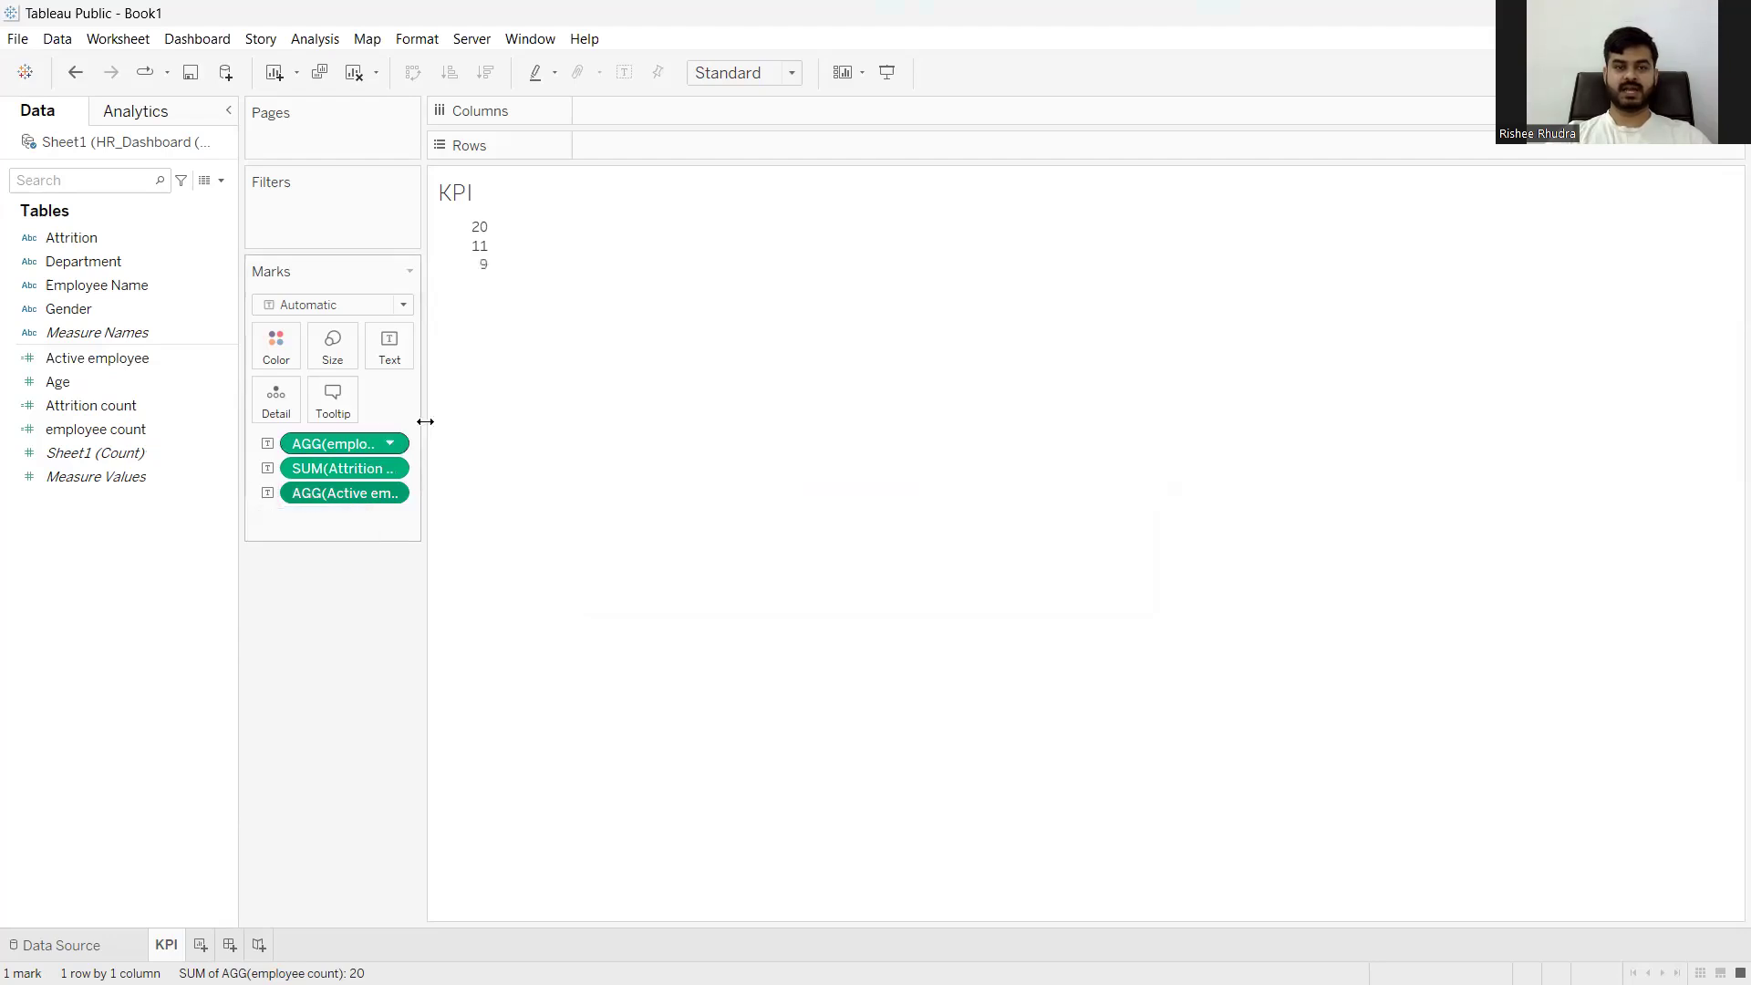
pyautogui.click(408, 348)
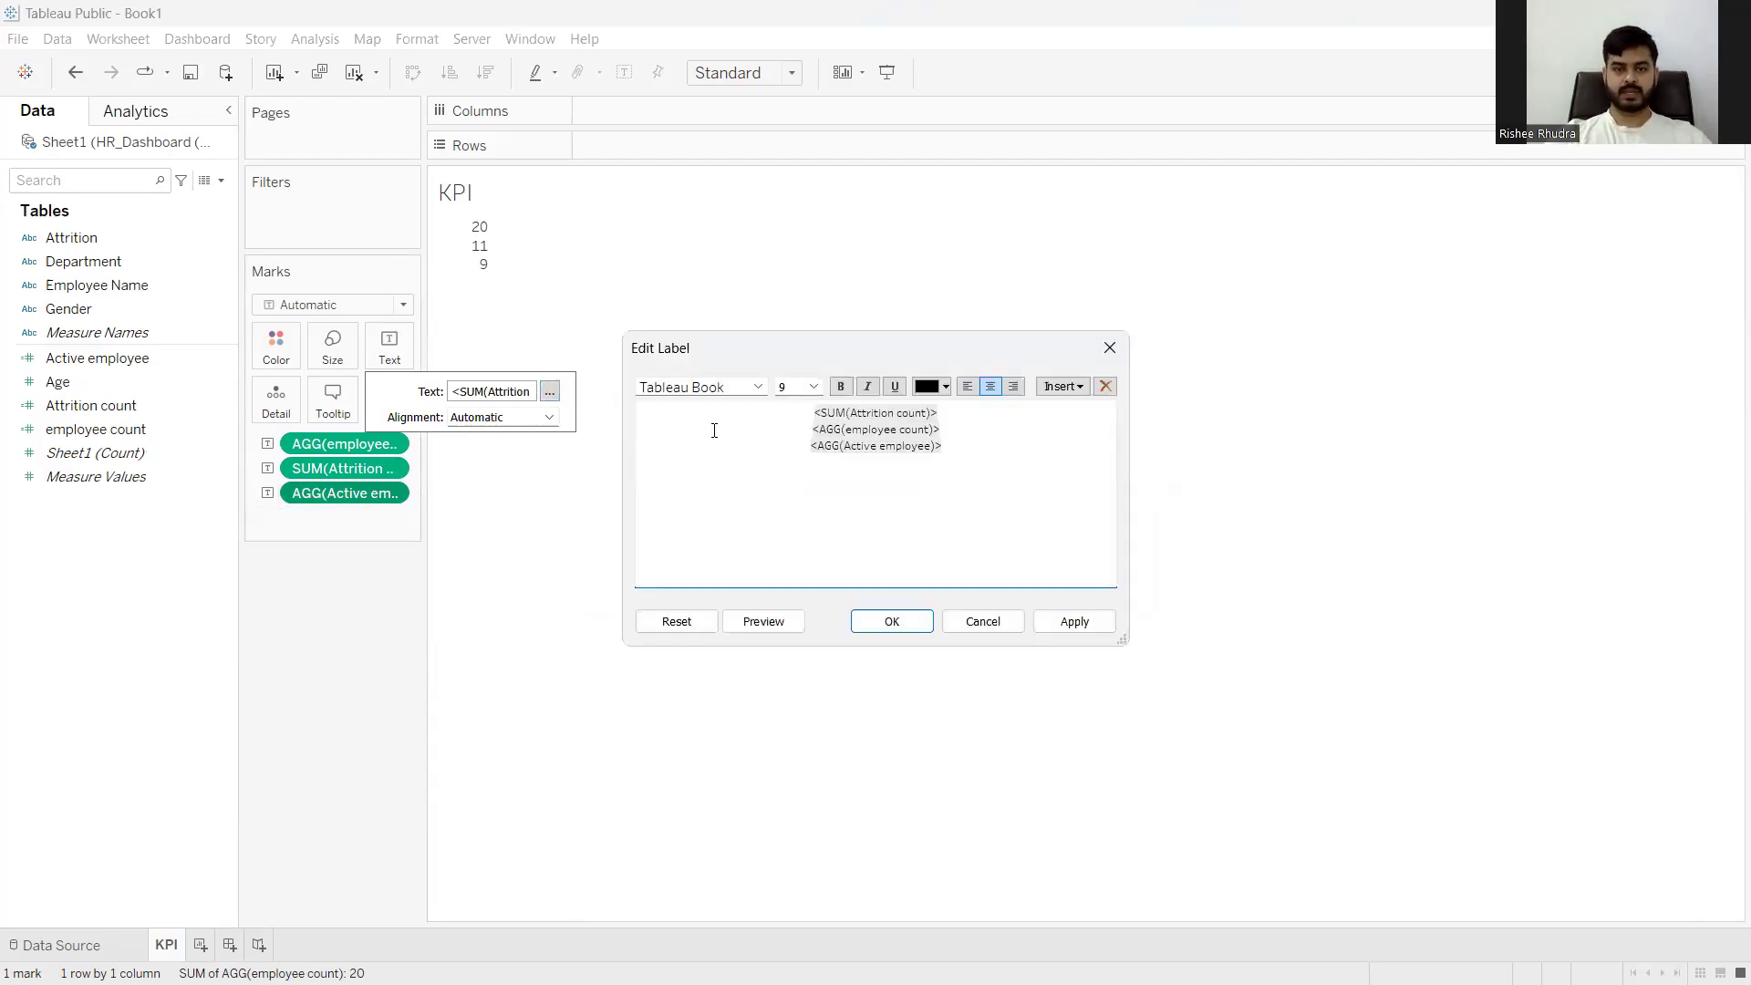
# Prefix the first two label lines with 'Employee count -' and 'Attrition -'
pyautogui.hotkey('shift', 'Home')
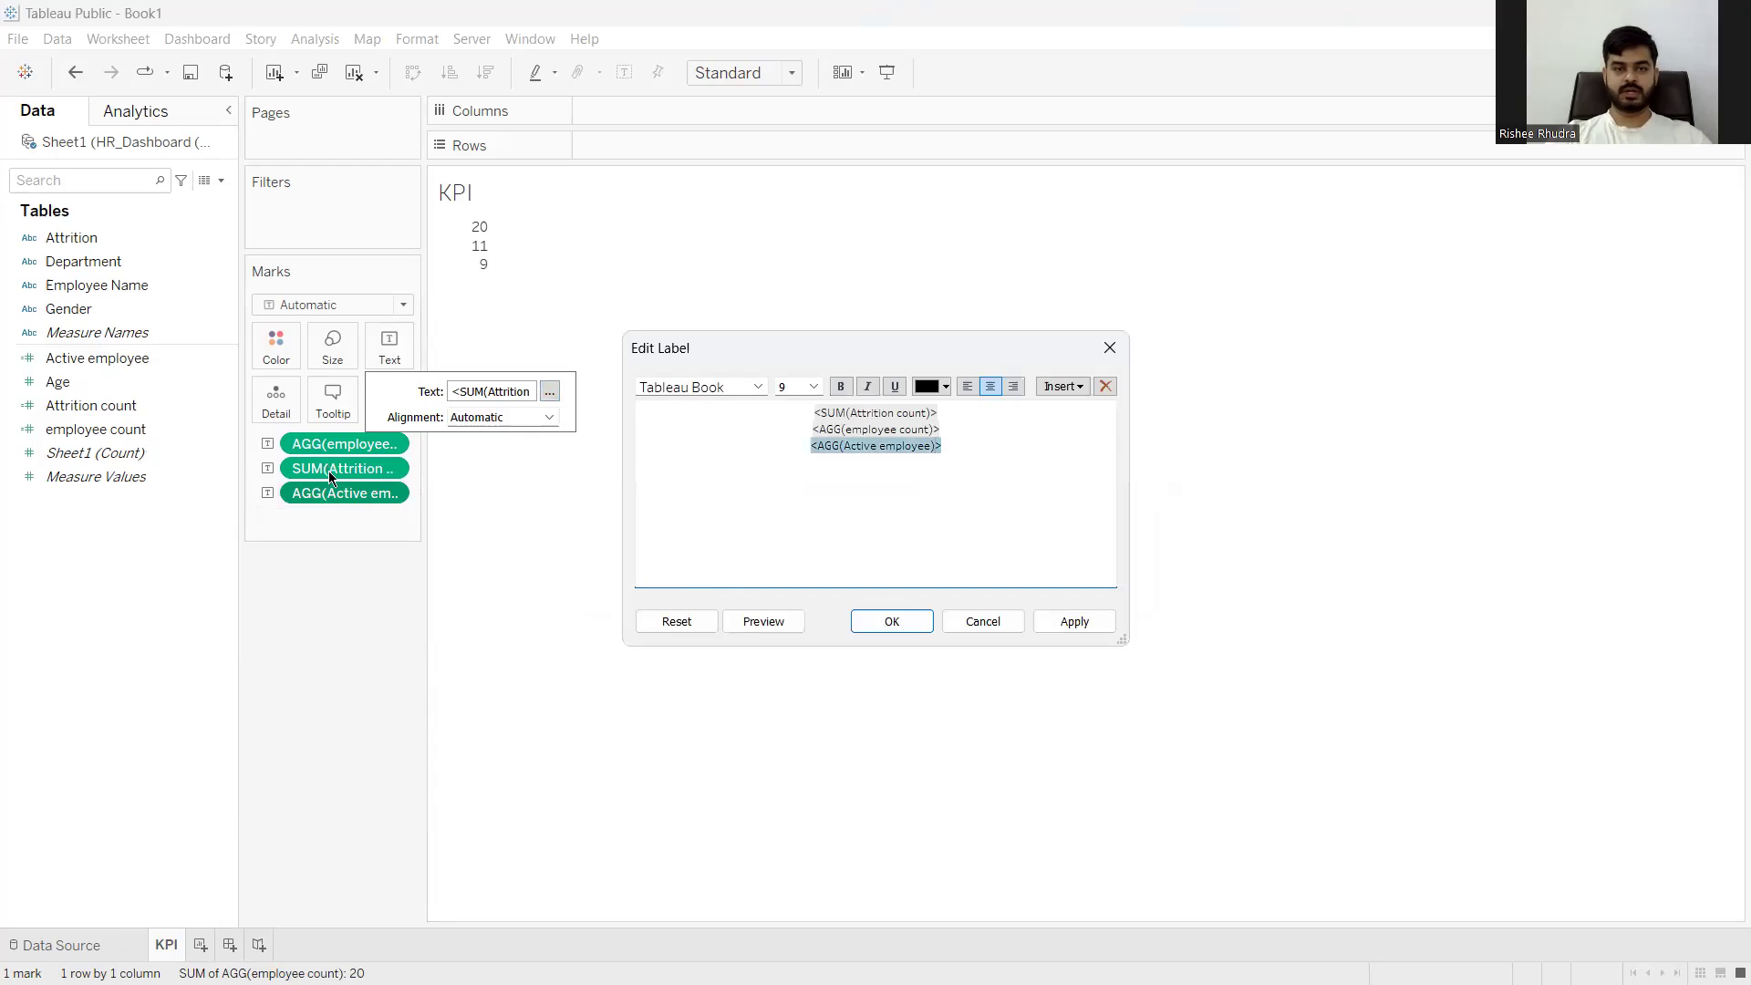
pyautogui.click(685, 458)
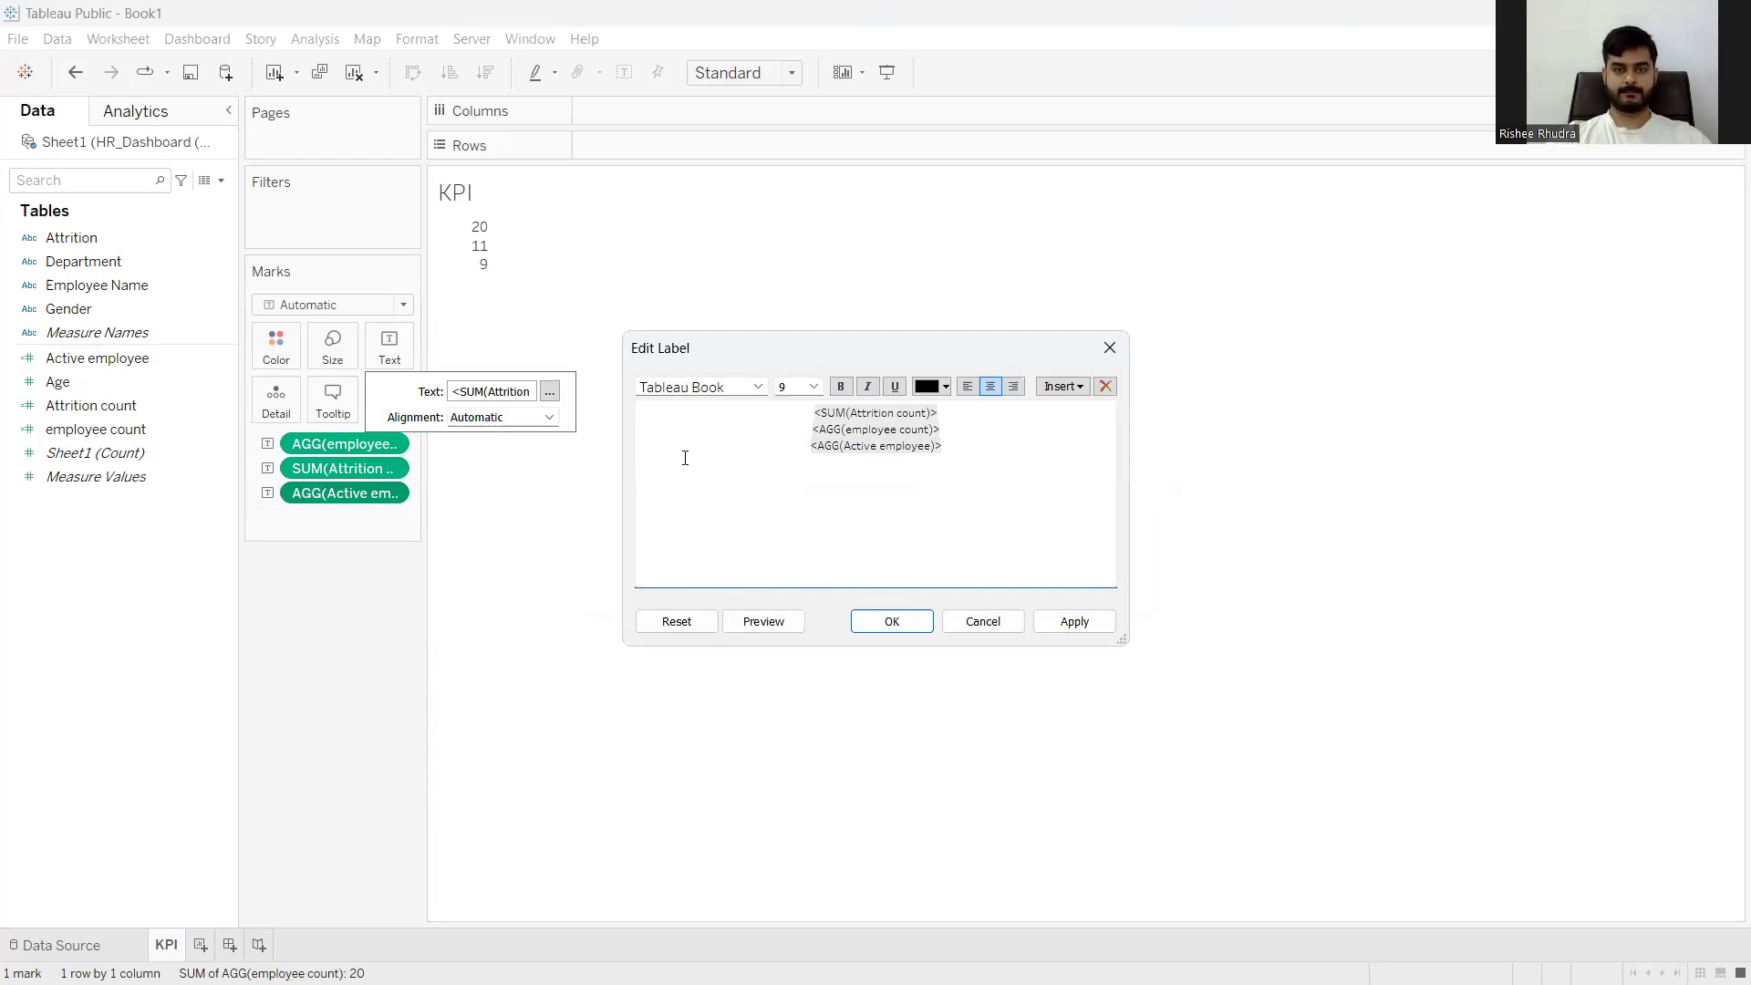
pyautogui.hotkey('ctrl', 'z')
pyautogui.hotkey('ctrl', 'z')
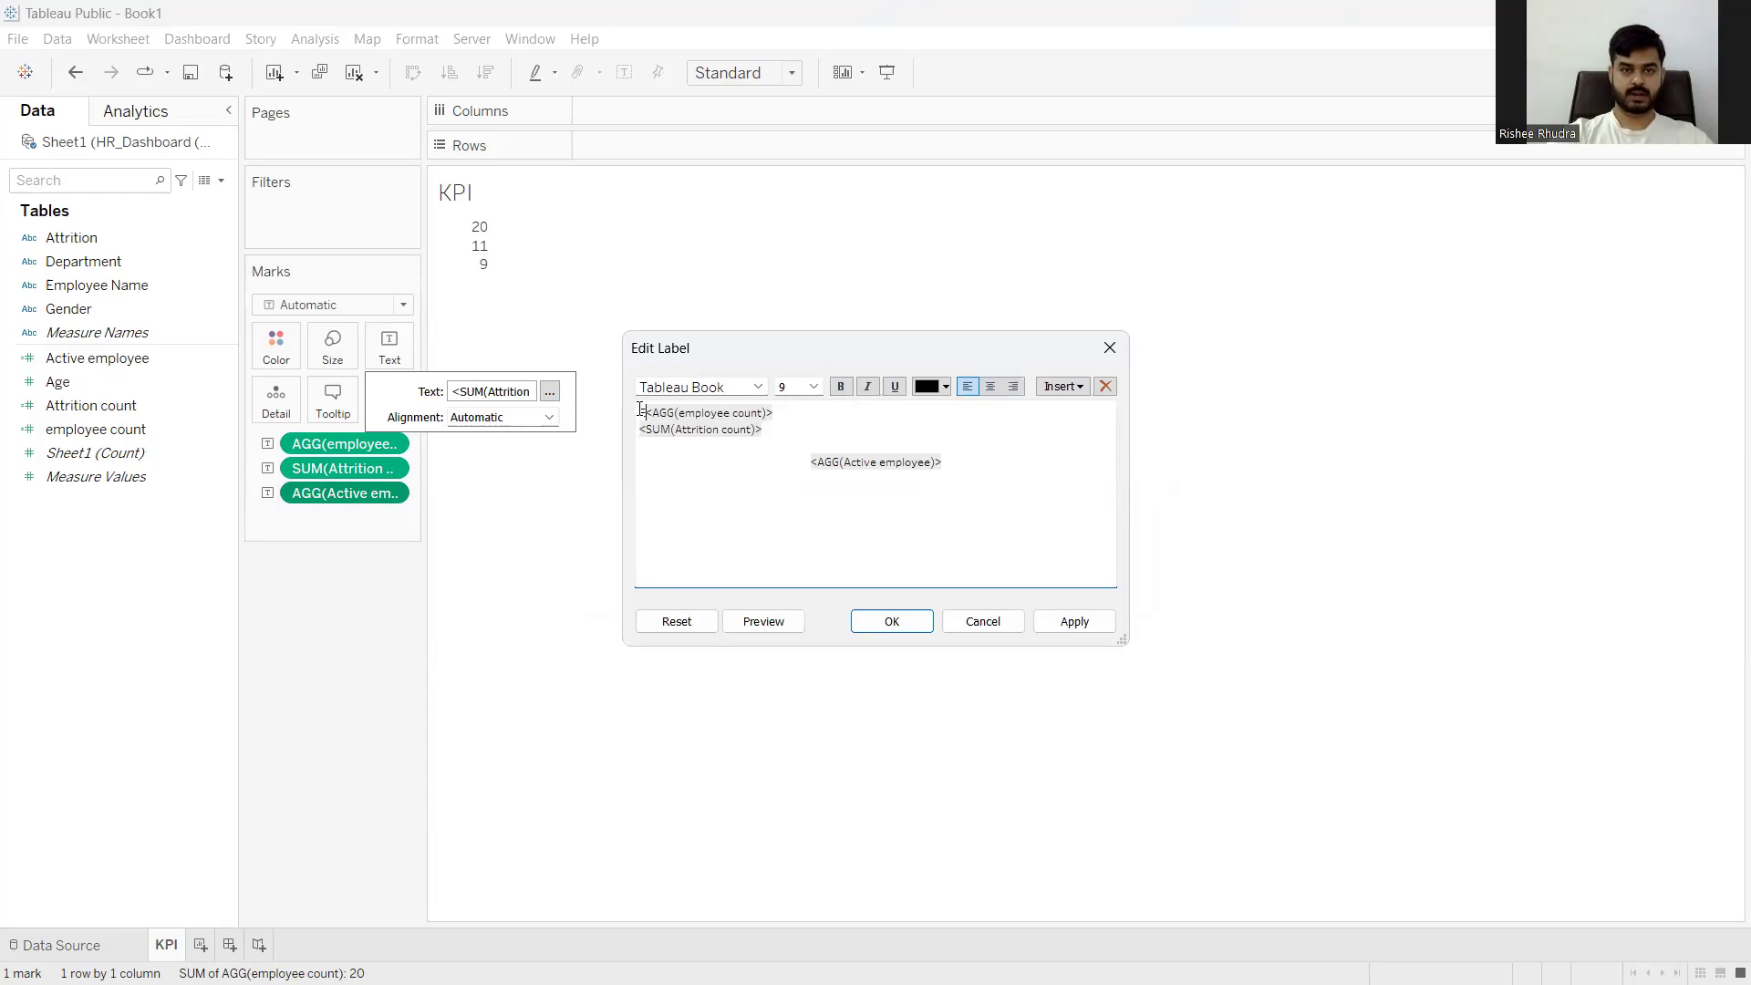
pyautogui.write('Employee count -')
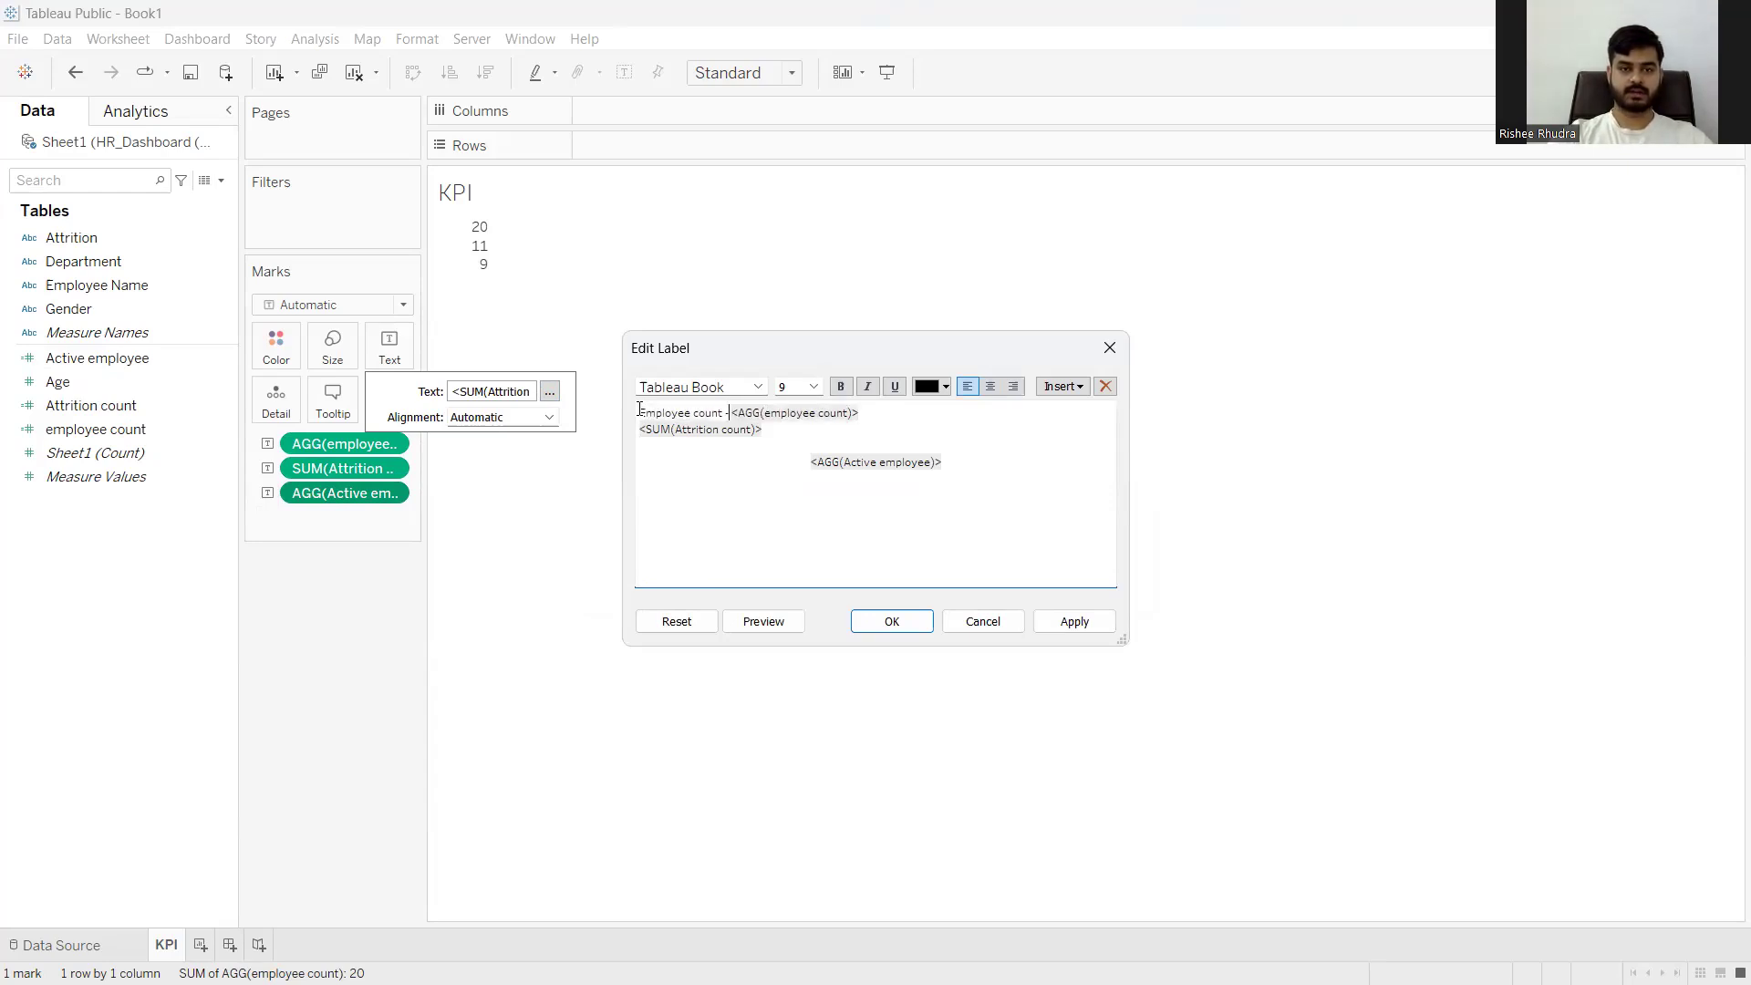
pyautogui.press('Down')
pyautogui.press('Home')
pyautogui.write('A')
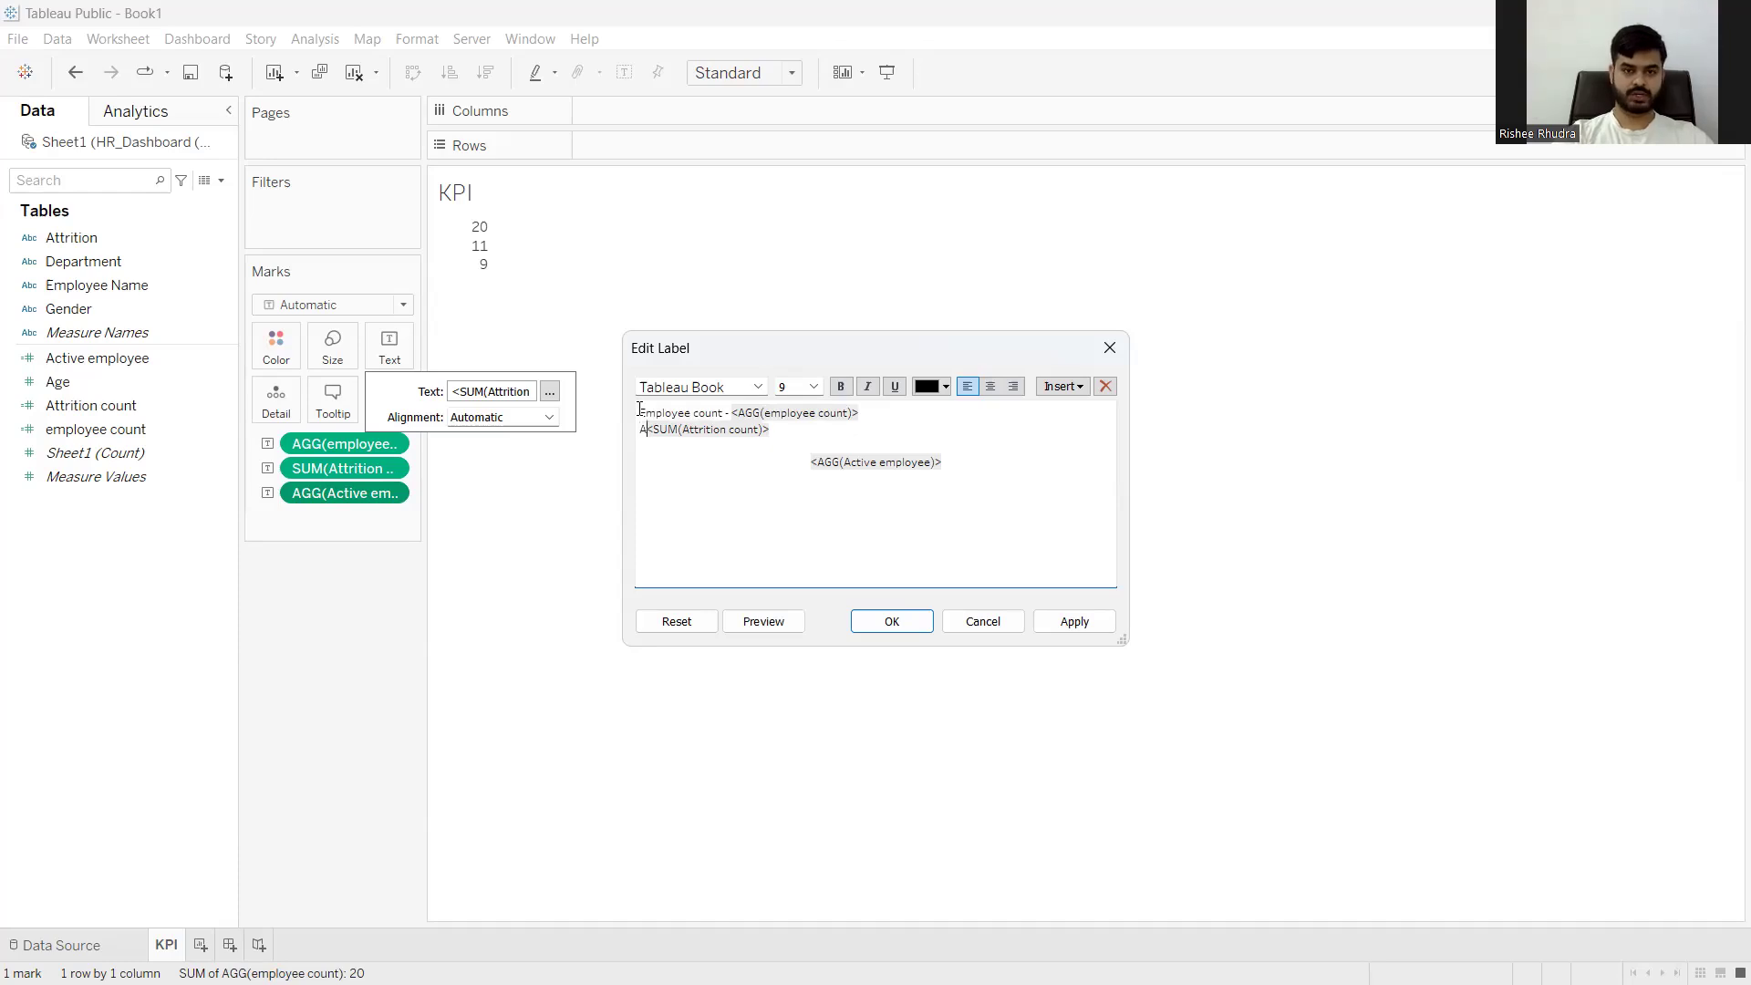
pyautogui.write('ttrition -')
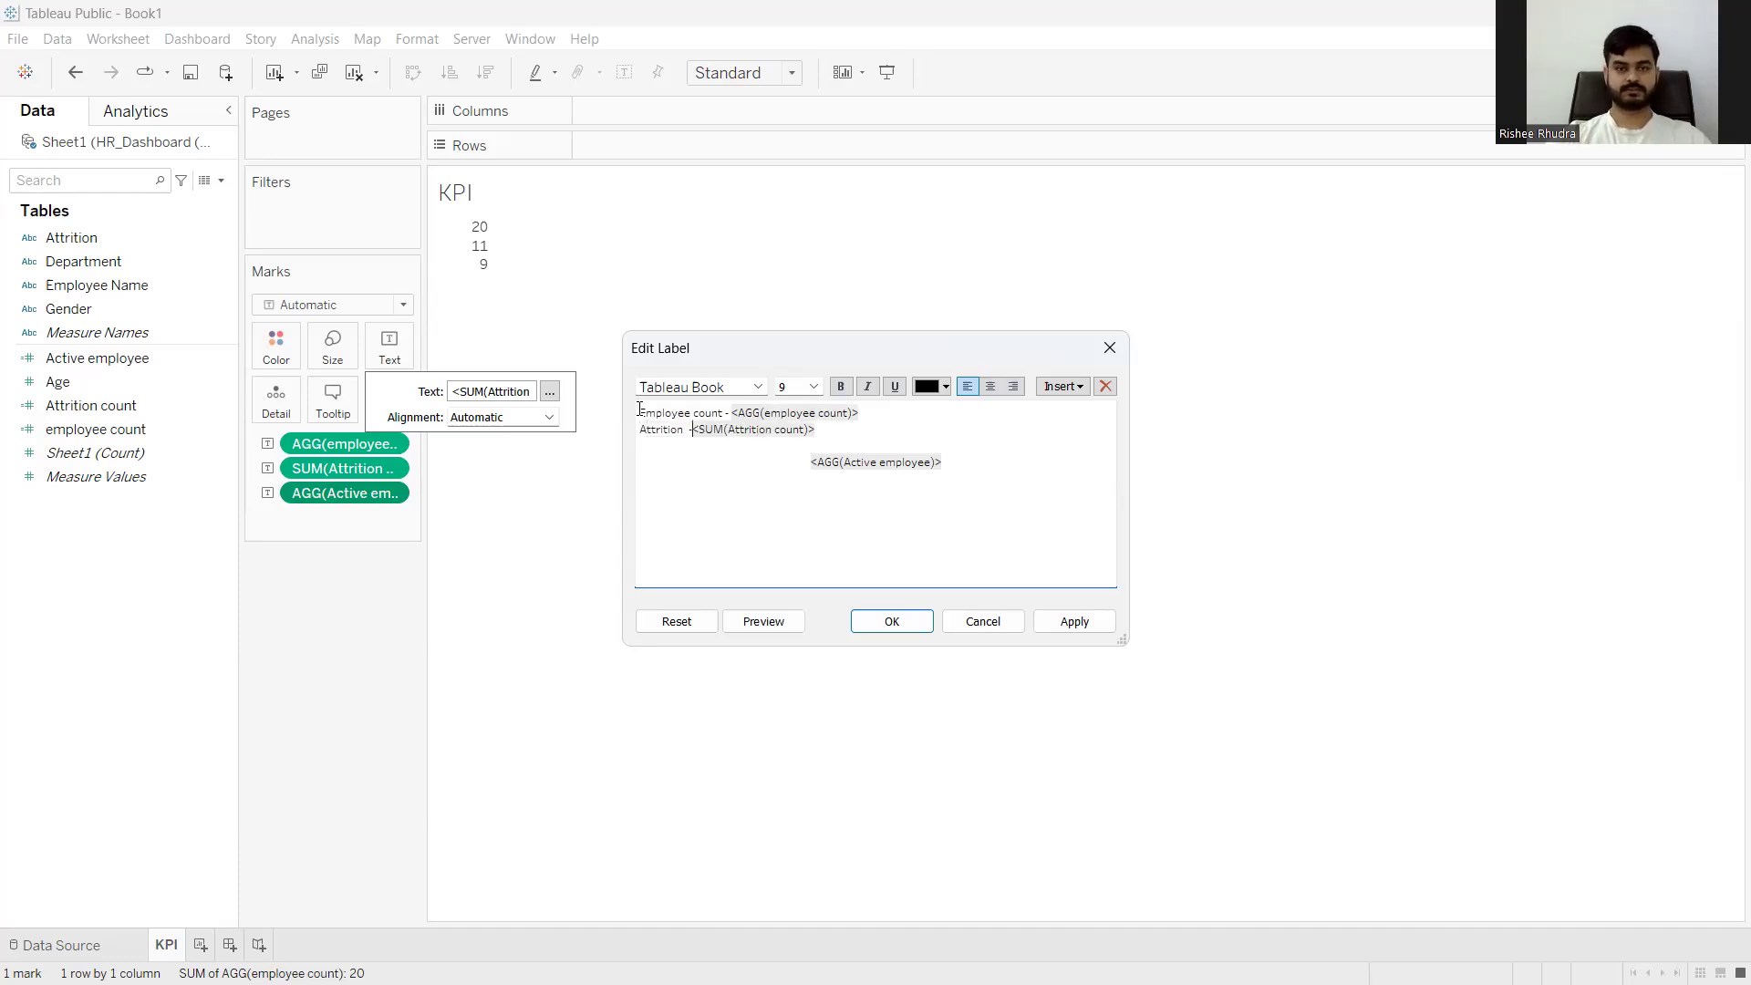
# Prefix the third line with 'Number of active employees -' and apply the label
pyautogui.press('Down')
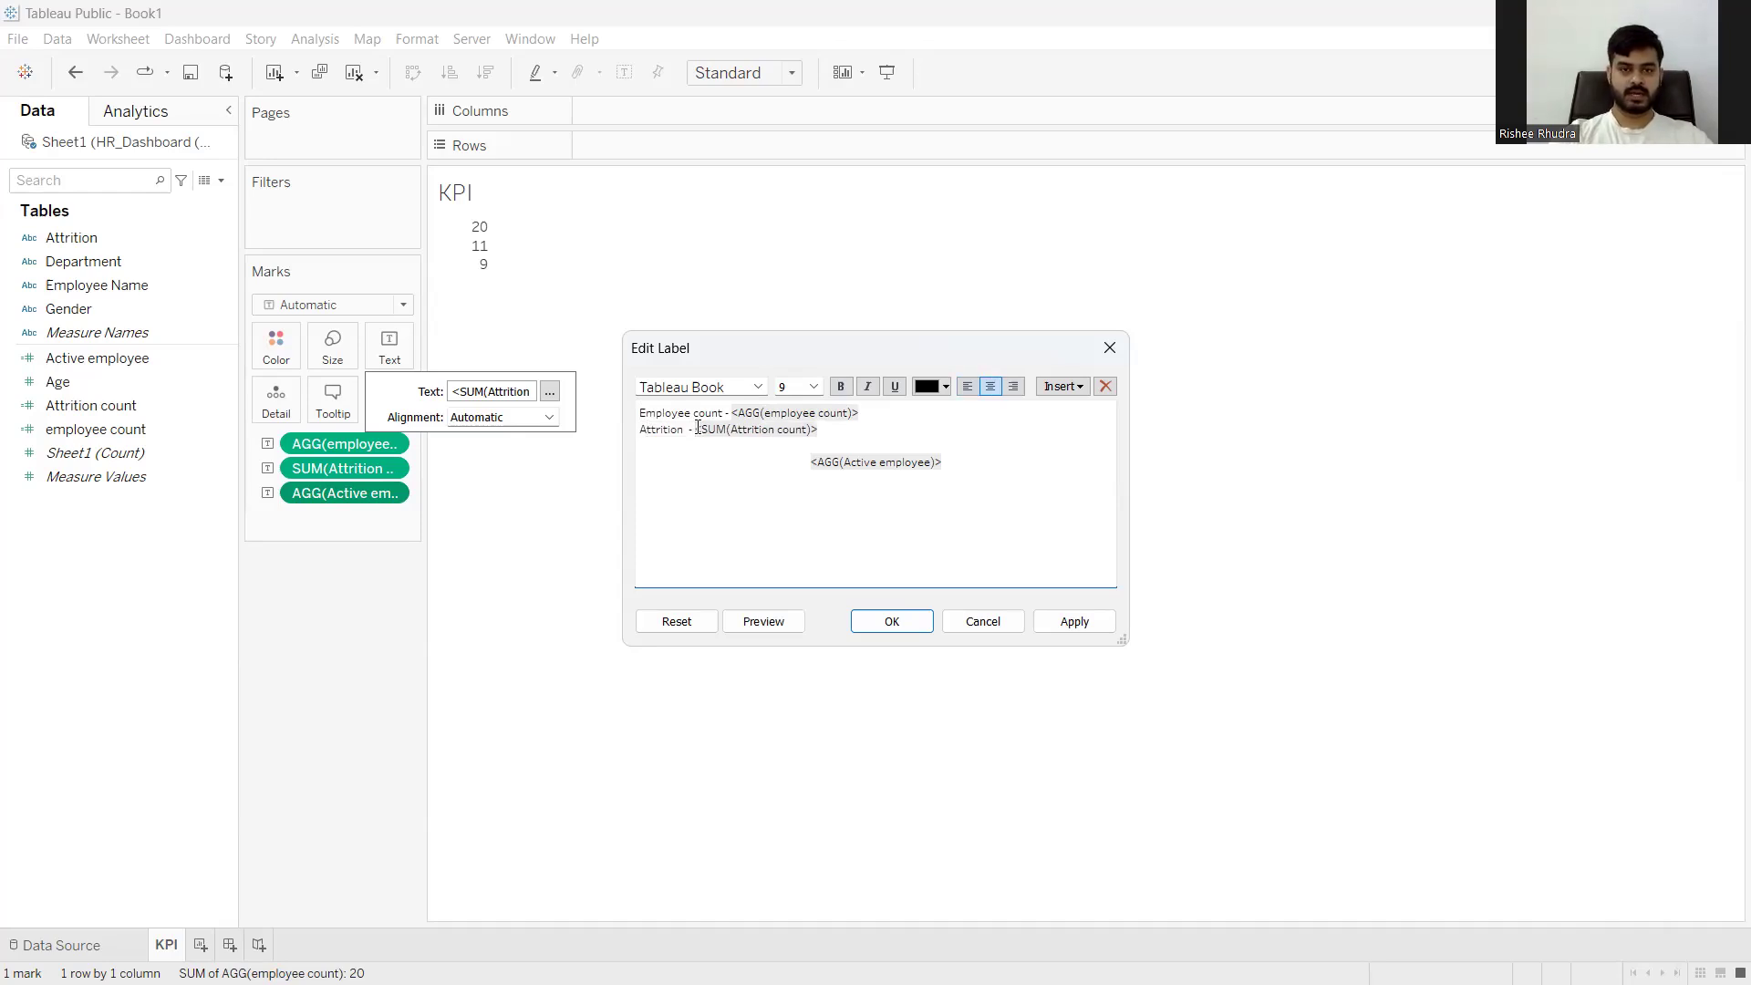
pyautogui.press('BackSpace')
pyautogui.write('N')
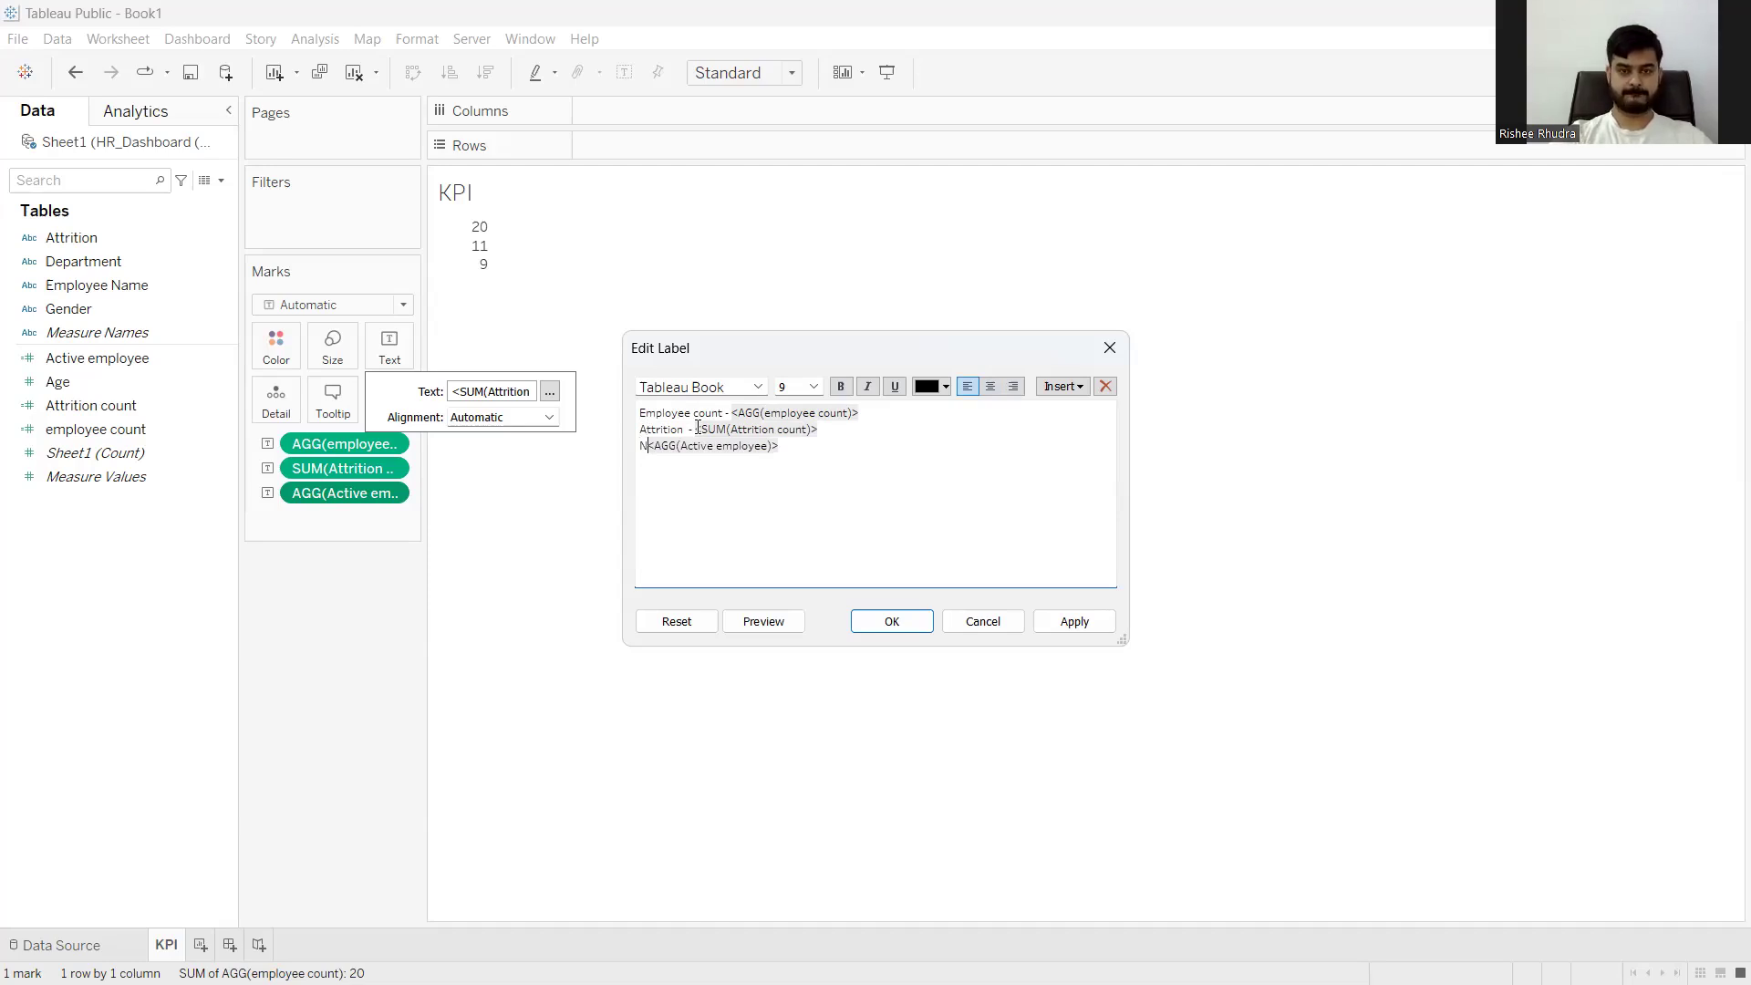
pyautogui.write('umber of active employees -')
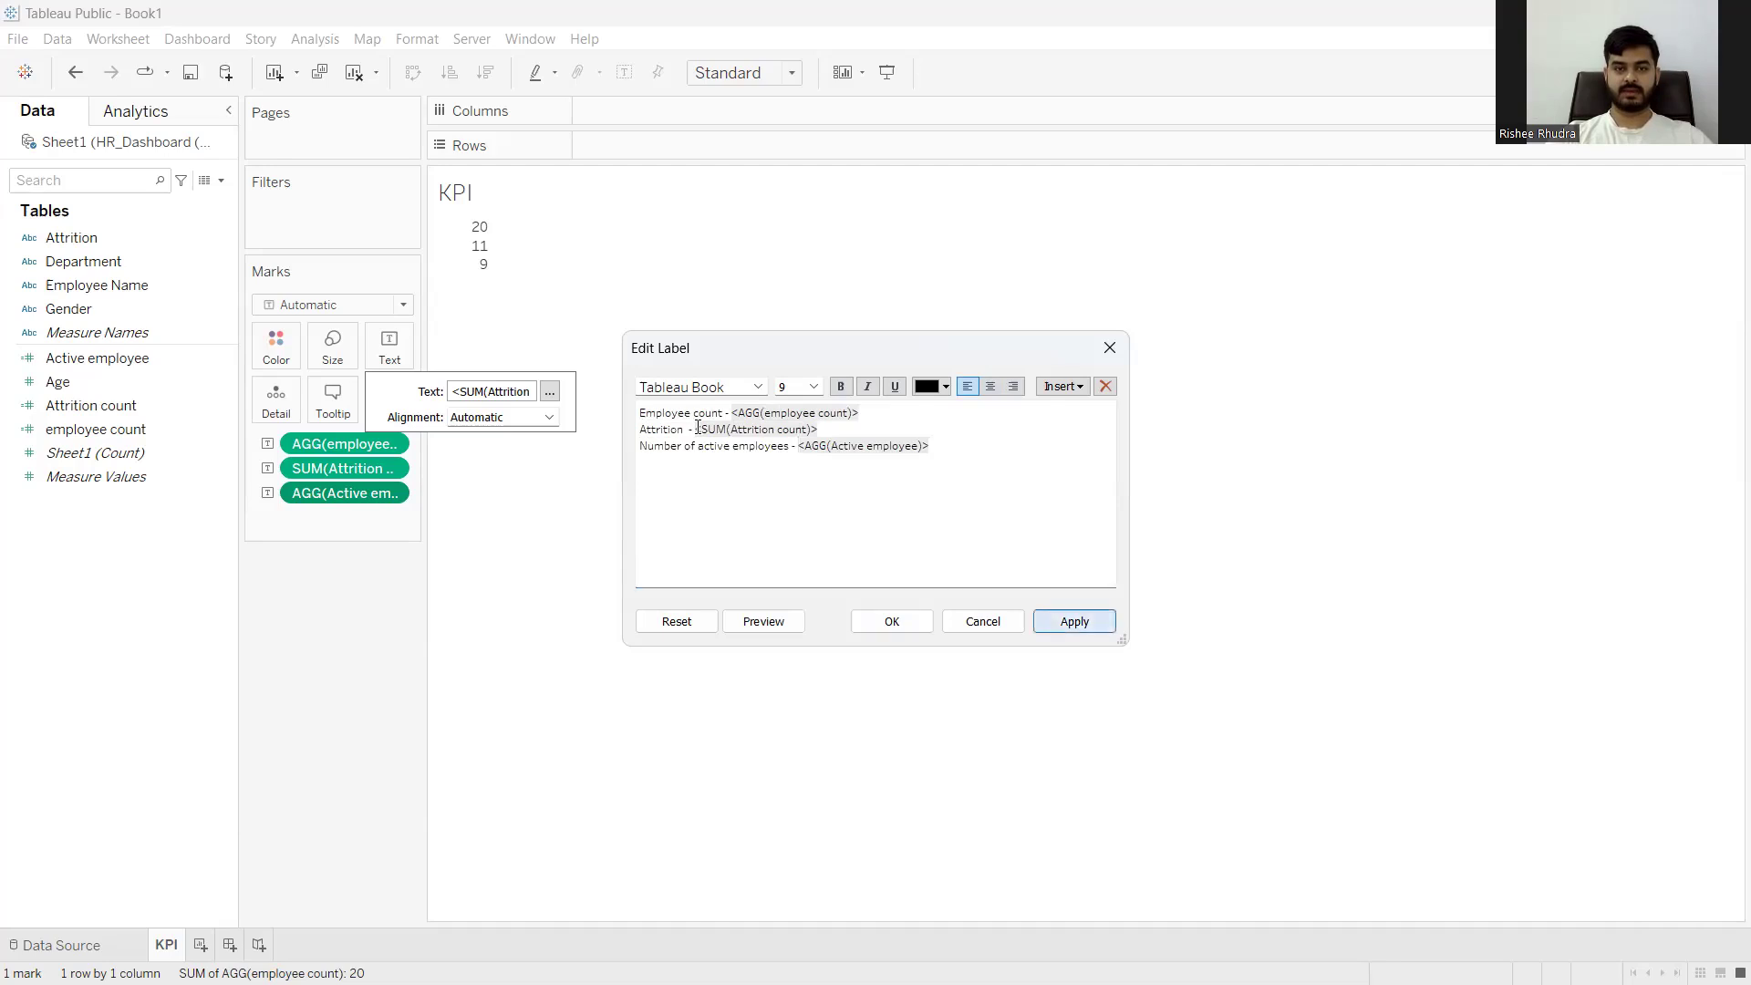
pyautogui.click(1067, 621)
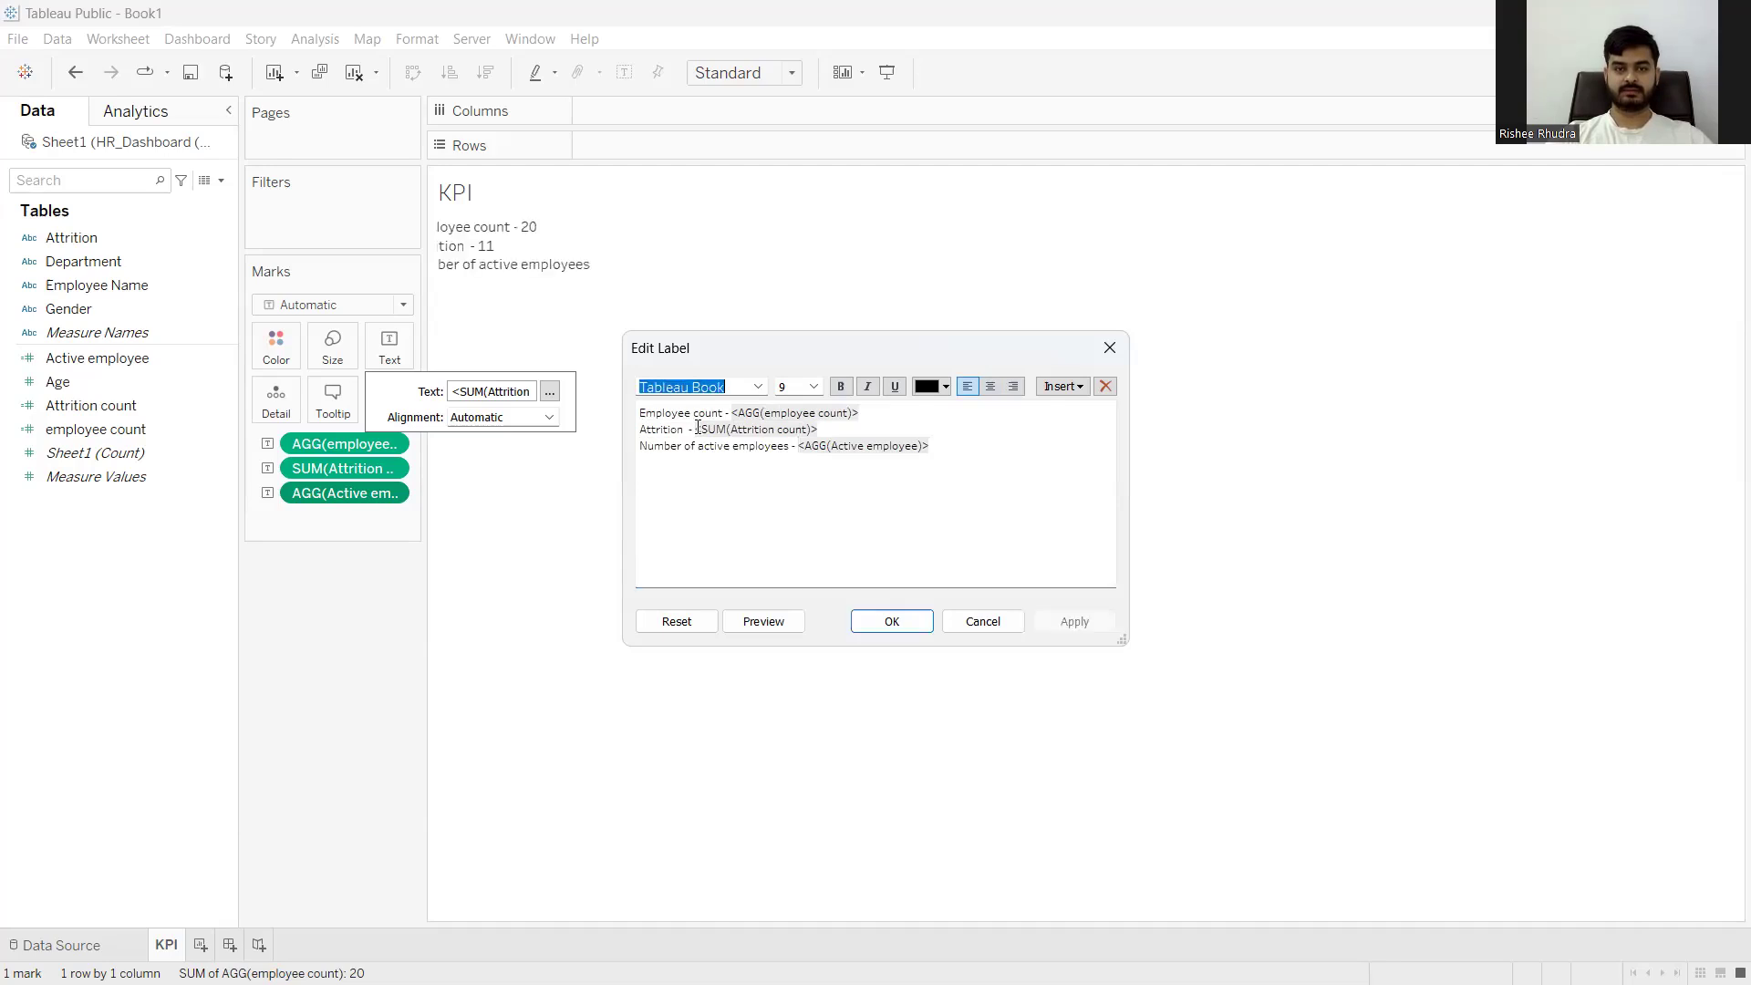
pyautogui.click(892, 621)
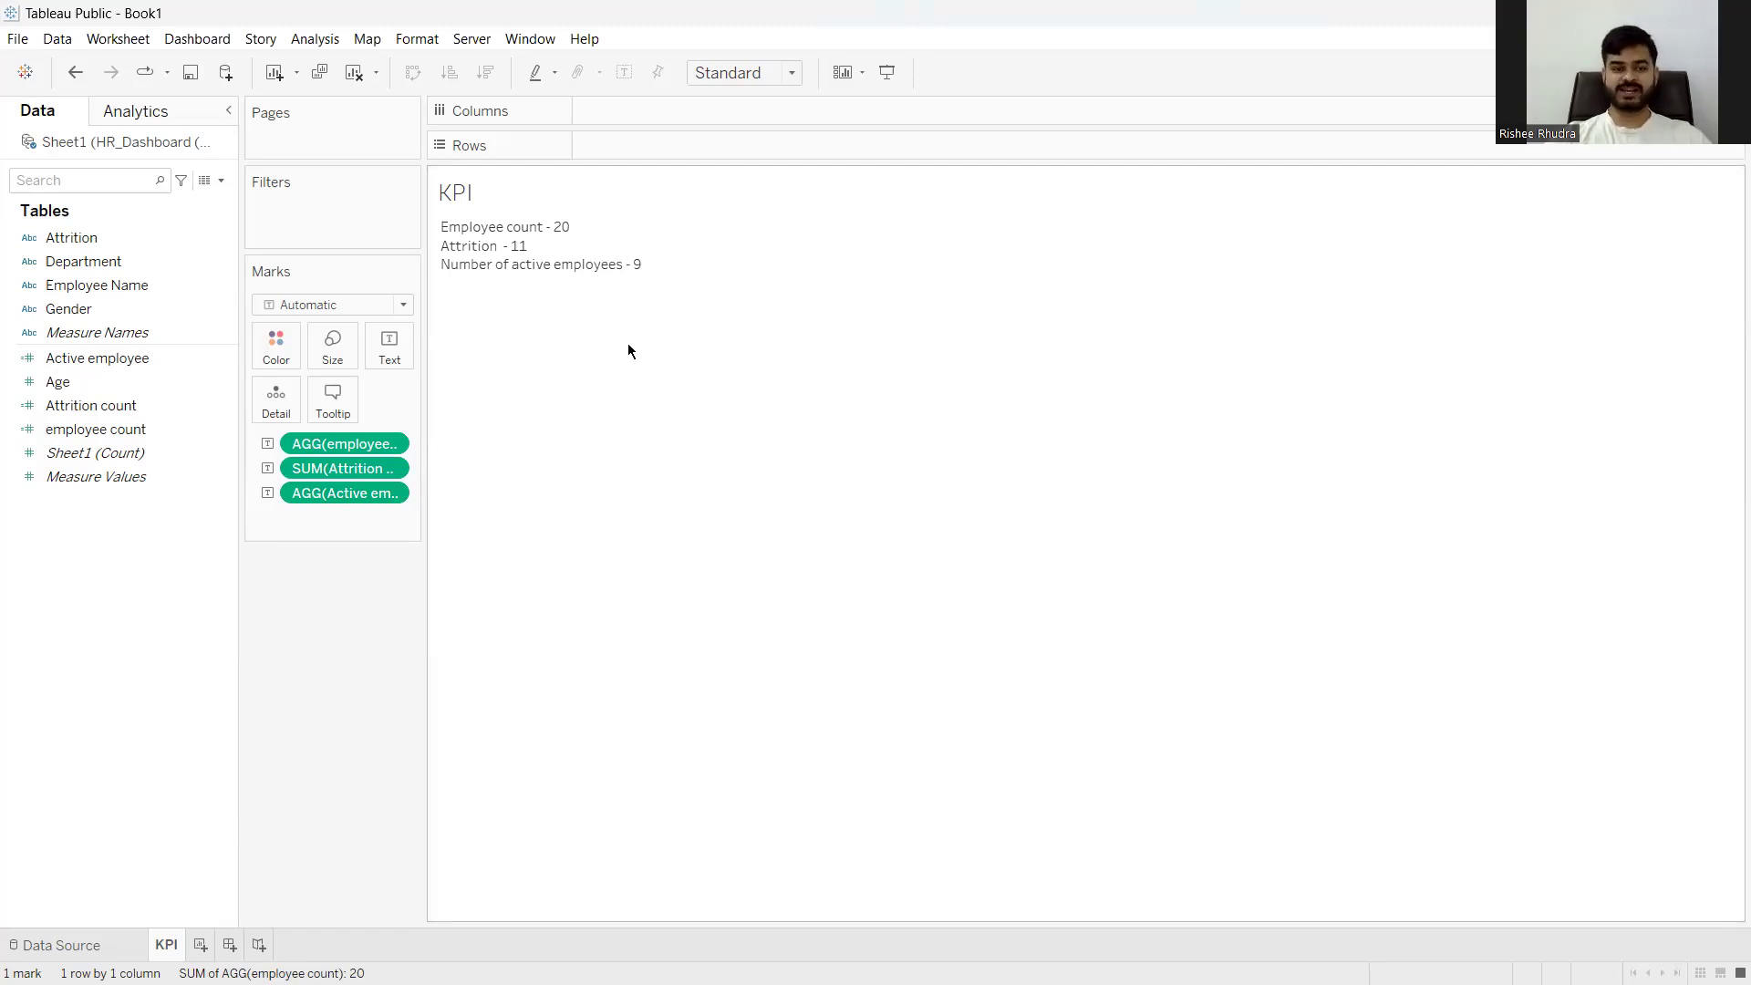
# Create Sheet 2 and rename its tab to 'Attrition by gender'
pyautogui.click(201, 945)
pyautogui.rightClick(220, 942)
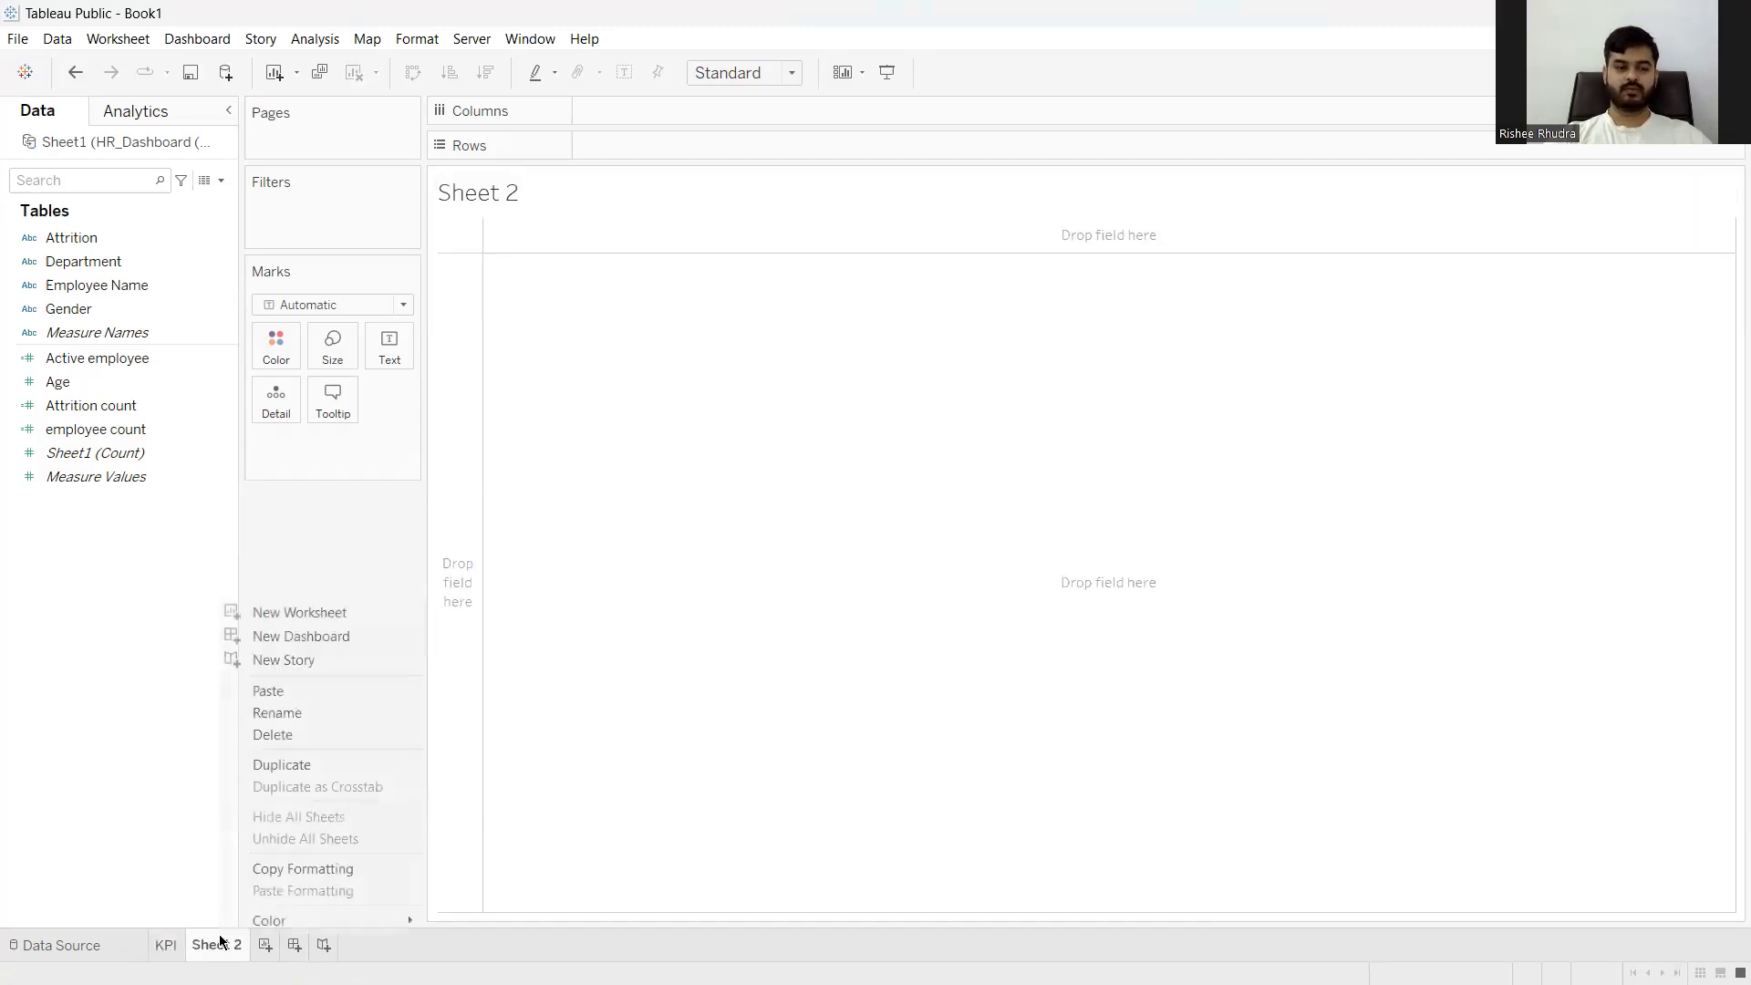
pyautogui.click(308, 723)
pyautogui.write('Attr')
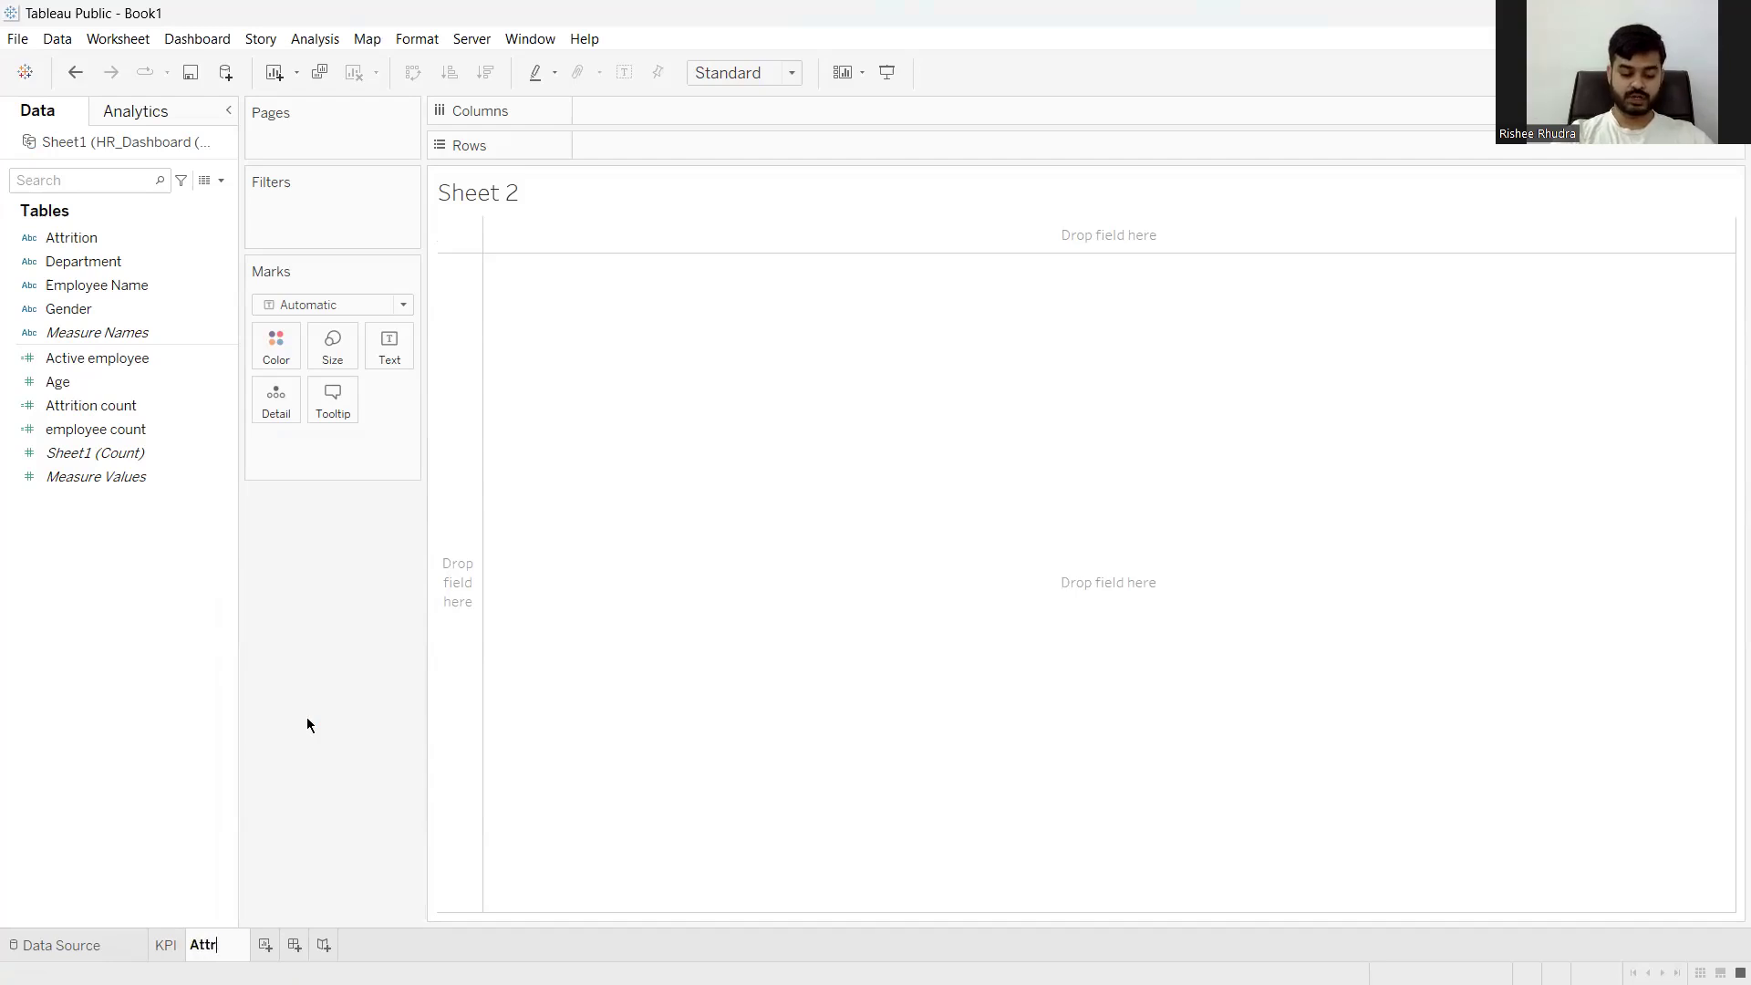
pyautogui.write('ition by gend')
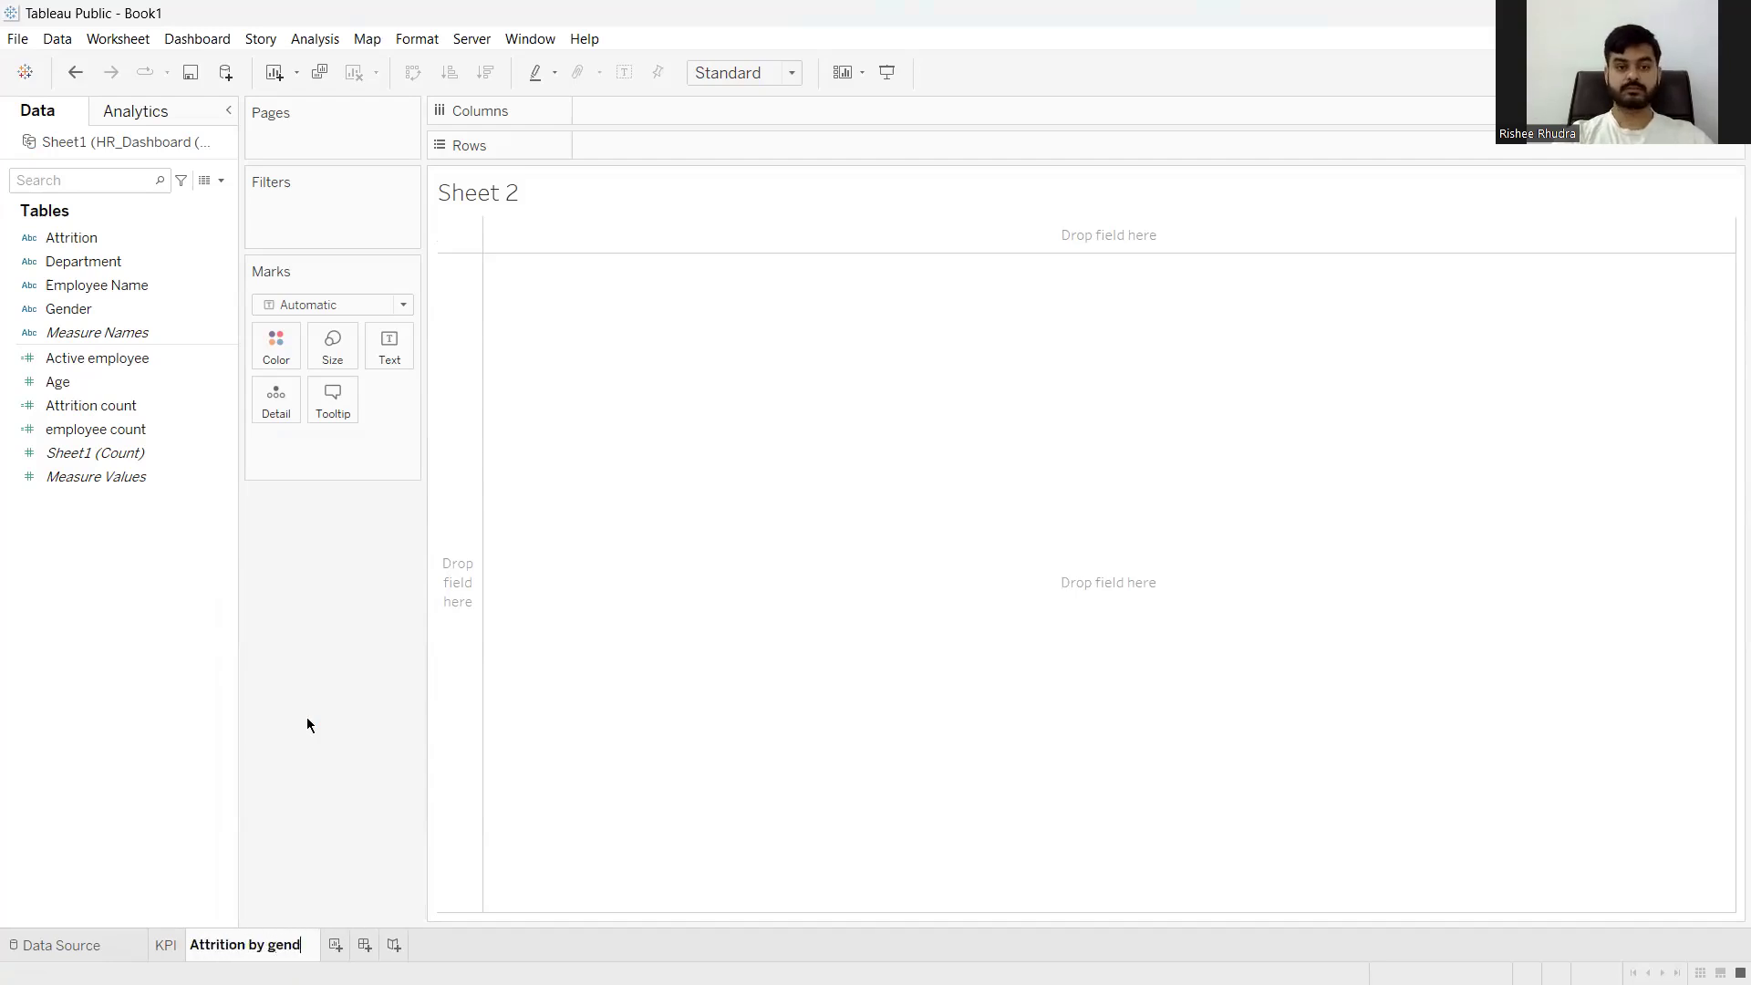
pyautogui.write('er')
pyautogui.press('Return')
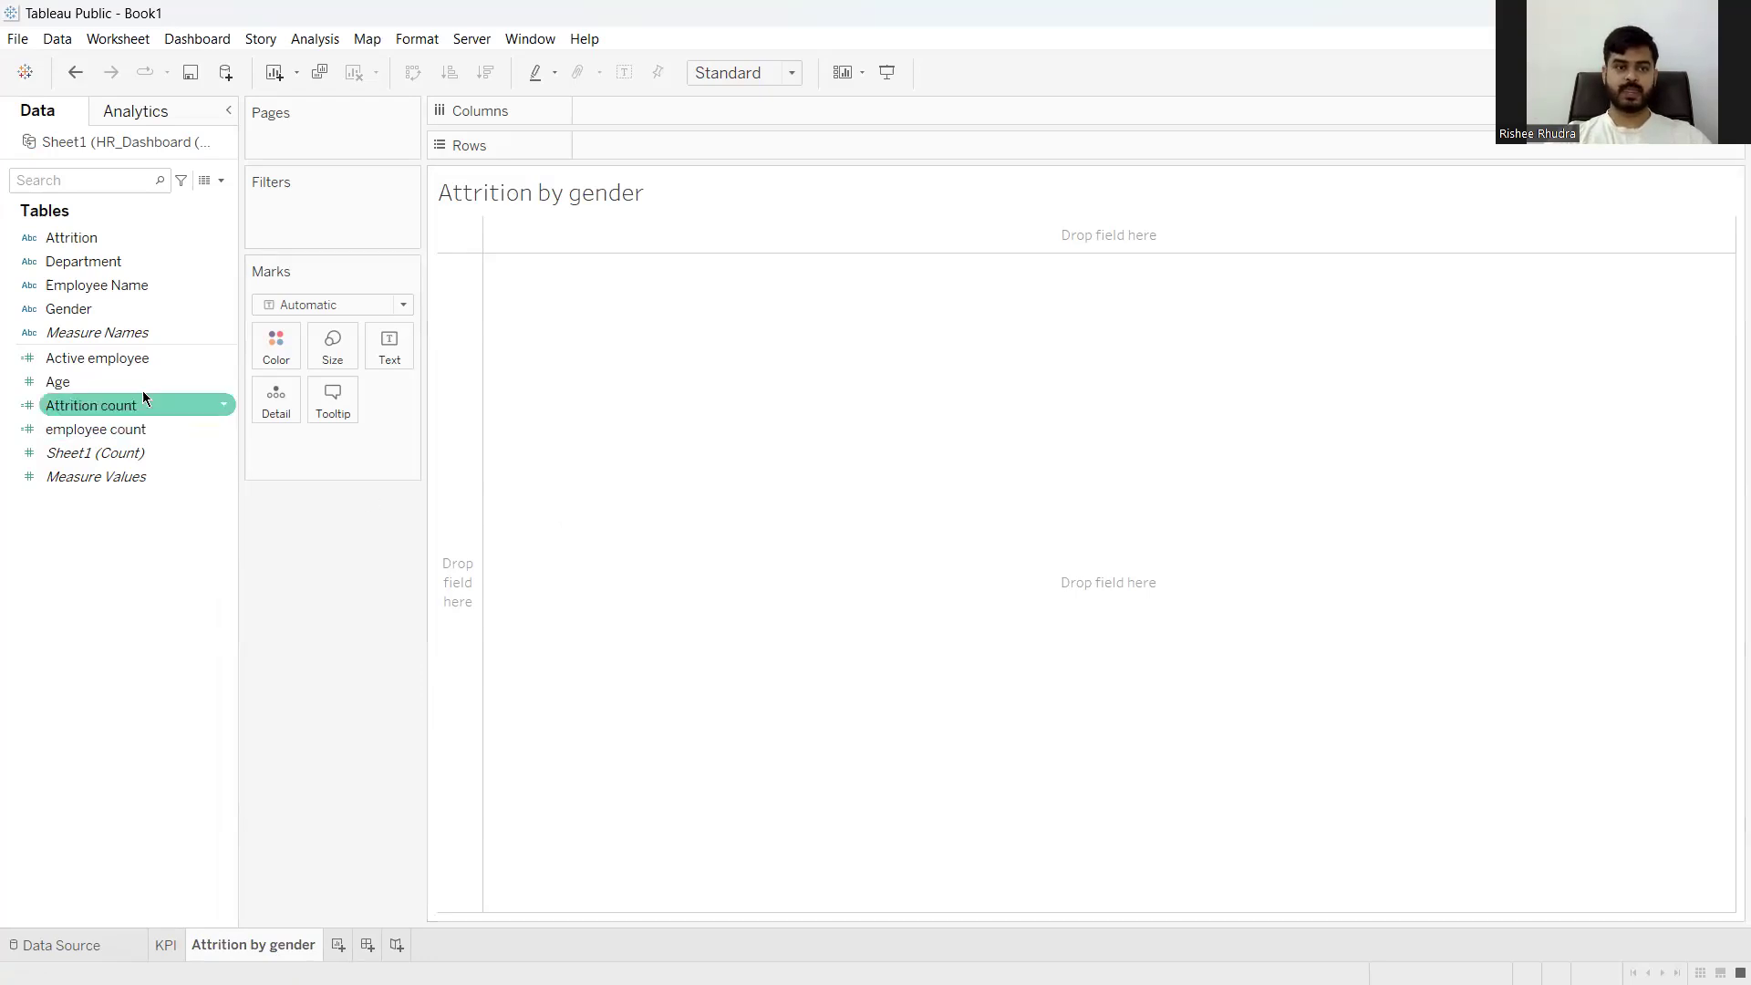
# Chart attrition count per Gender as vertical bars (Female 7, Male 4), coloured by gender
pyautogui.click(108, 320)
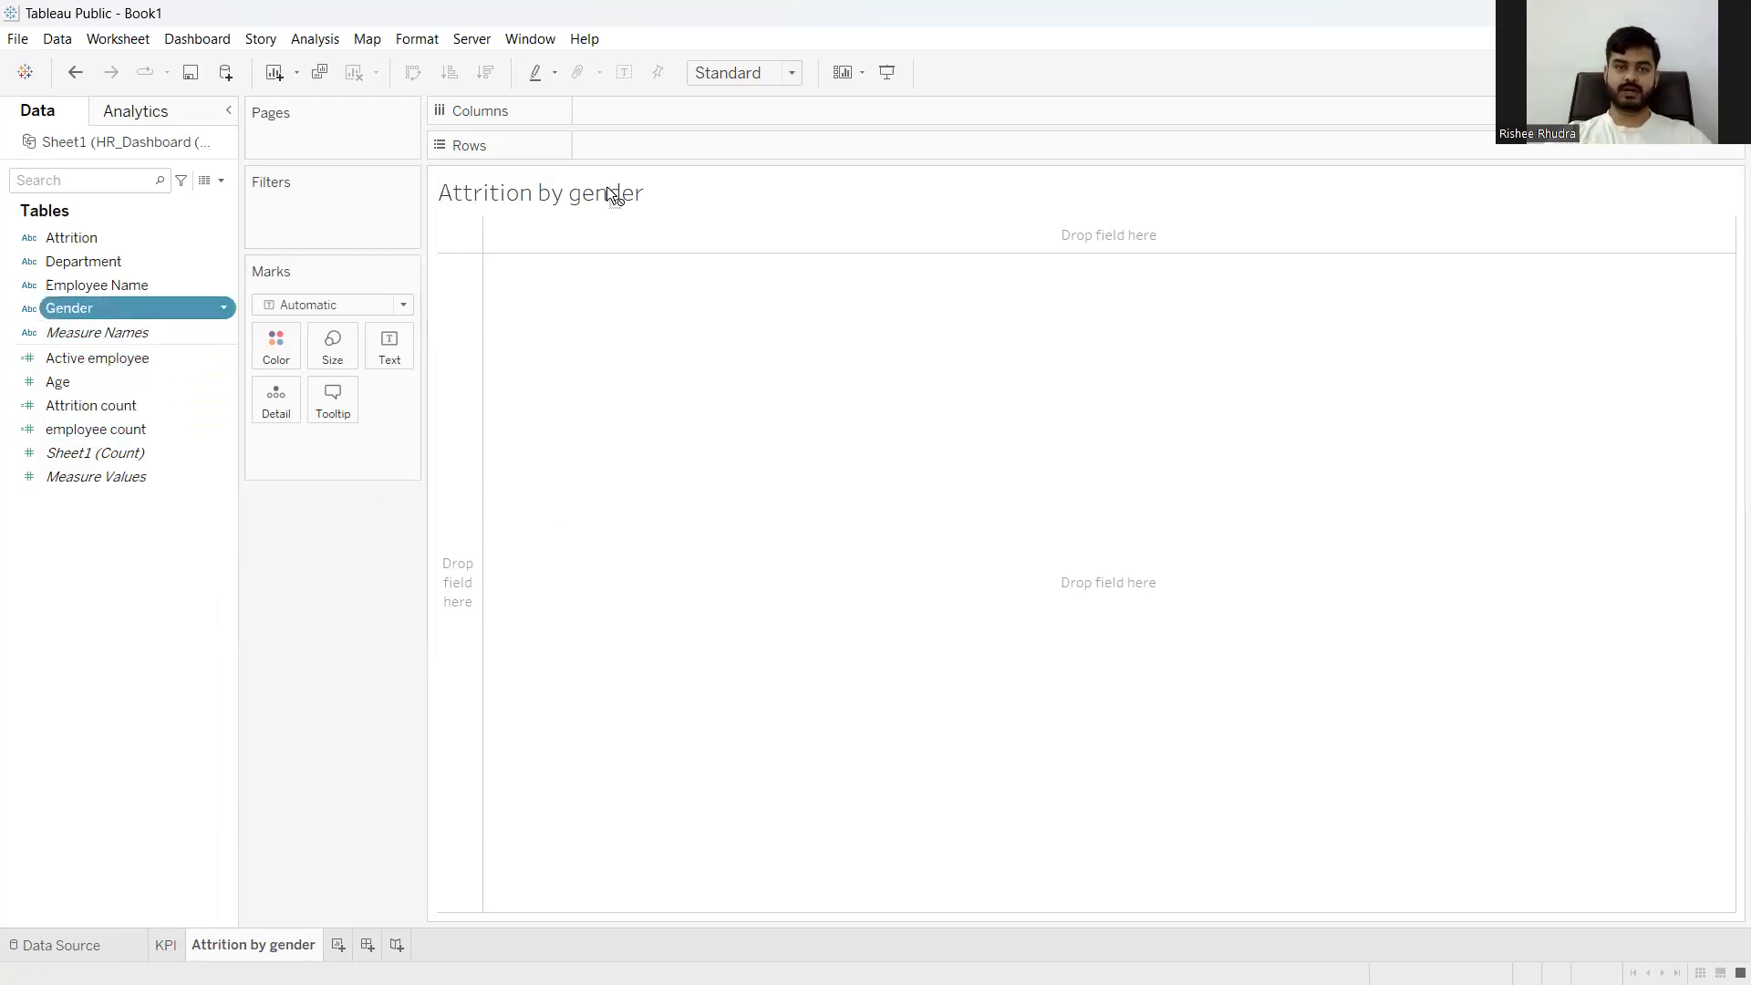
pyautogui.moveTo(708, 157); pyautogui.dragTo(710, 148)
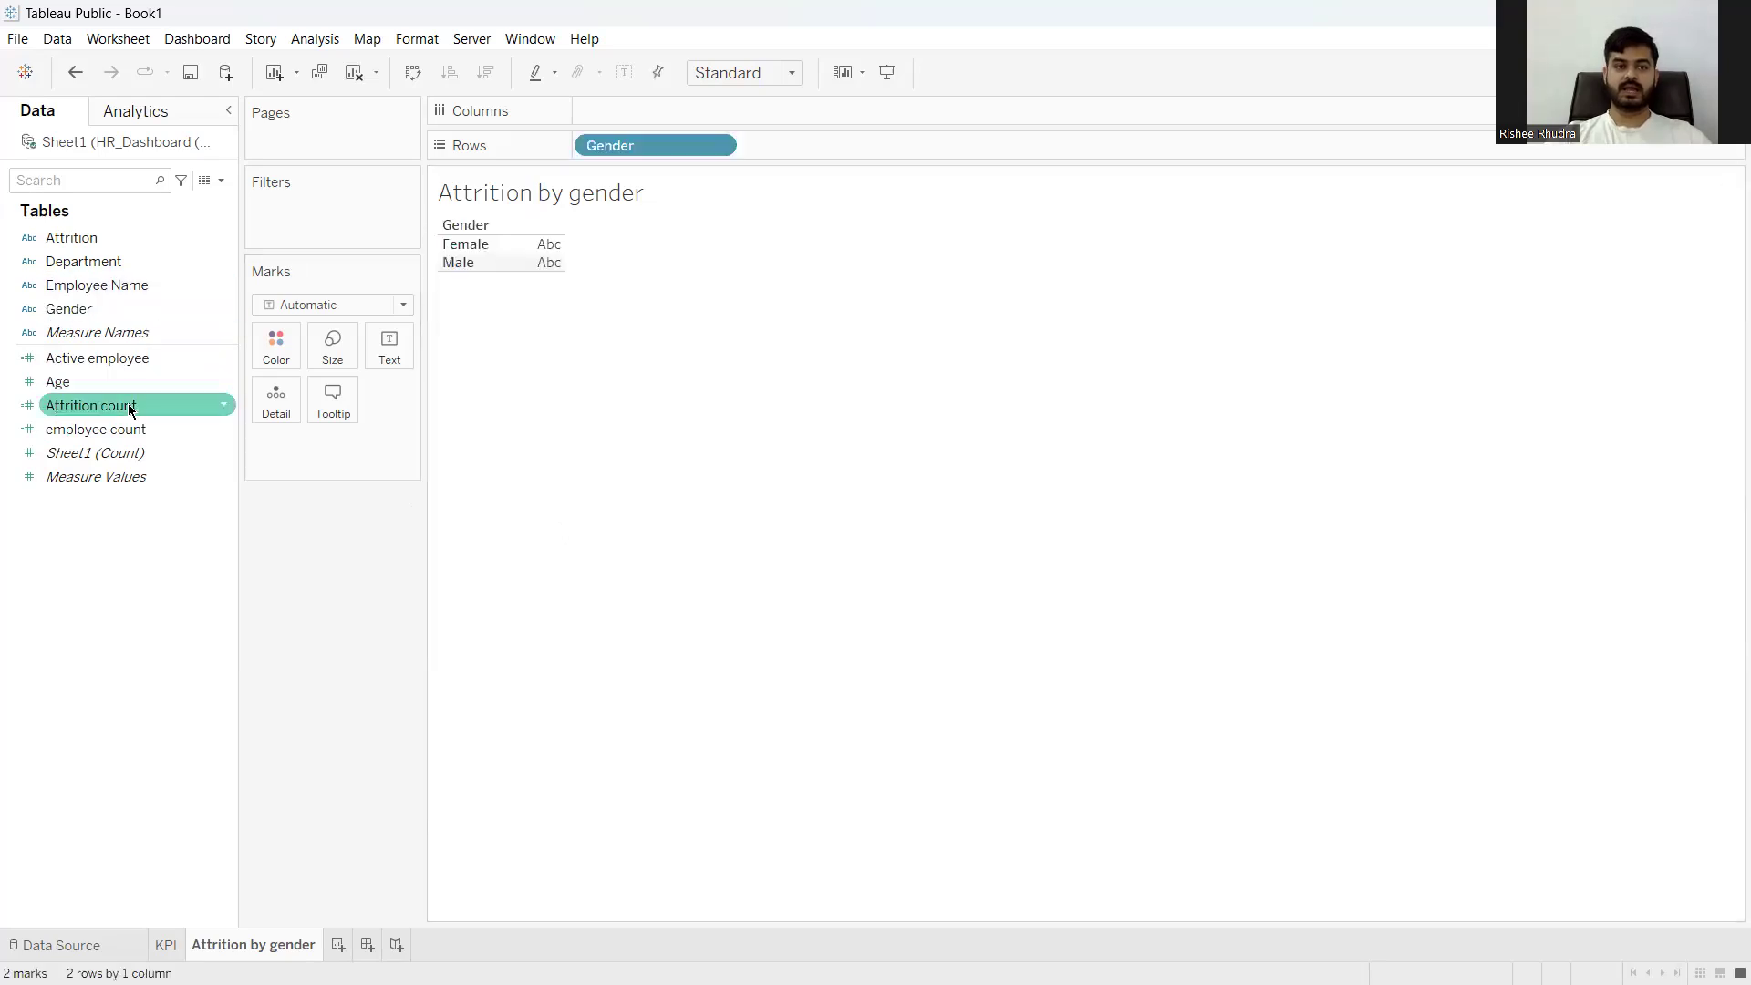
pyautogui.moveTo(130, 410); pyautogui.dragTo(682, 115)
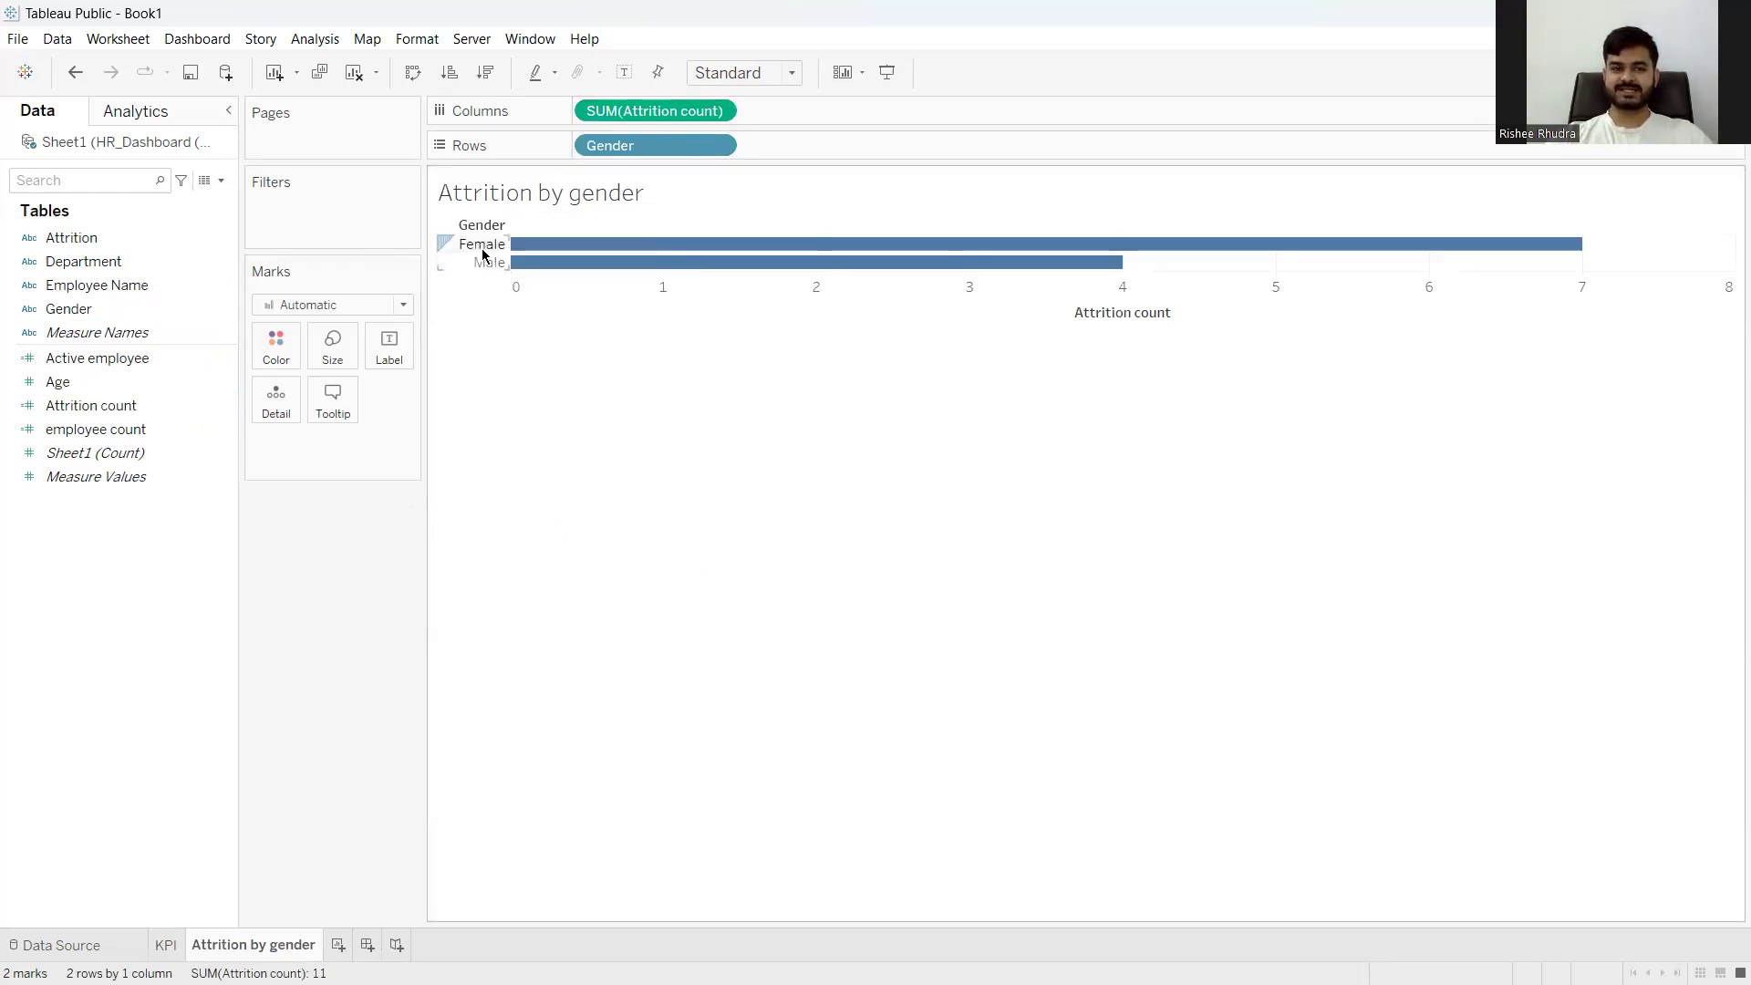
pyautogui.moveTo(780, 248)
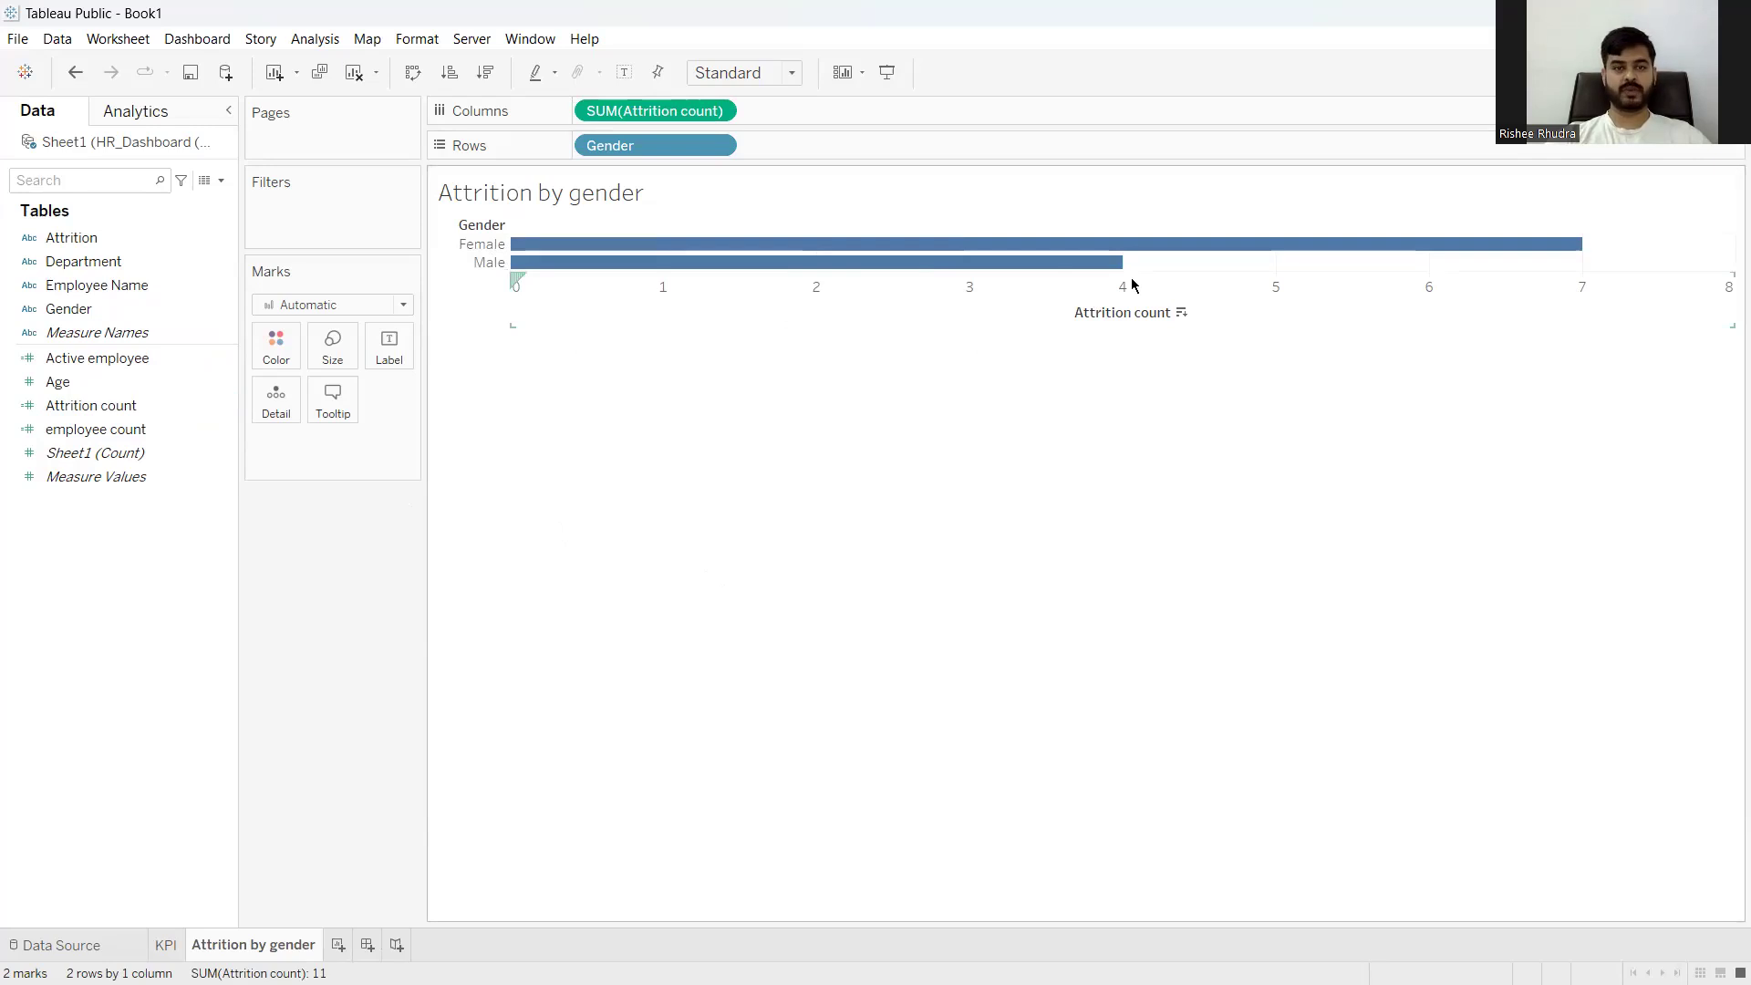
pyautogui.click(413, 72)
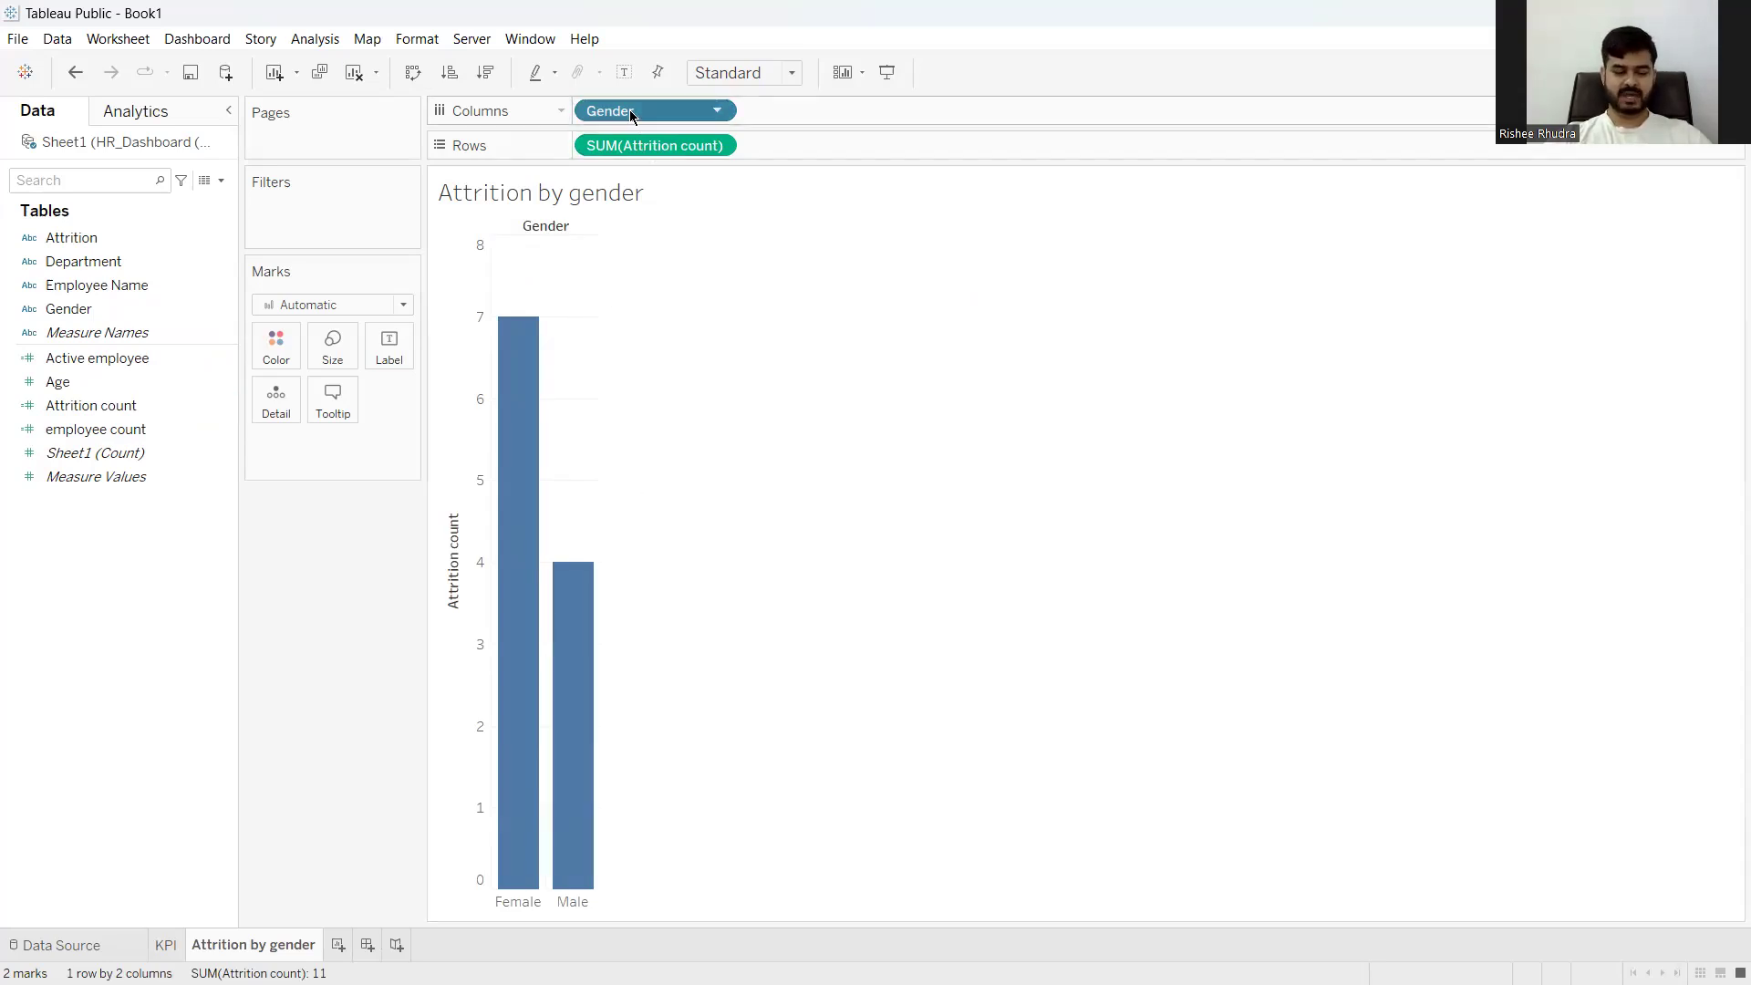
pyautogui.moveTo(276, 351); pyautogui.dragTo(278, 353)
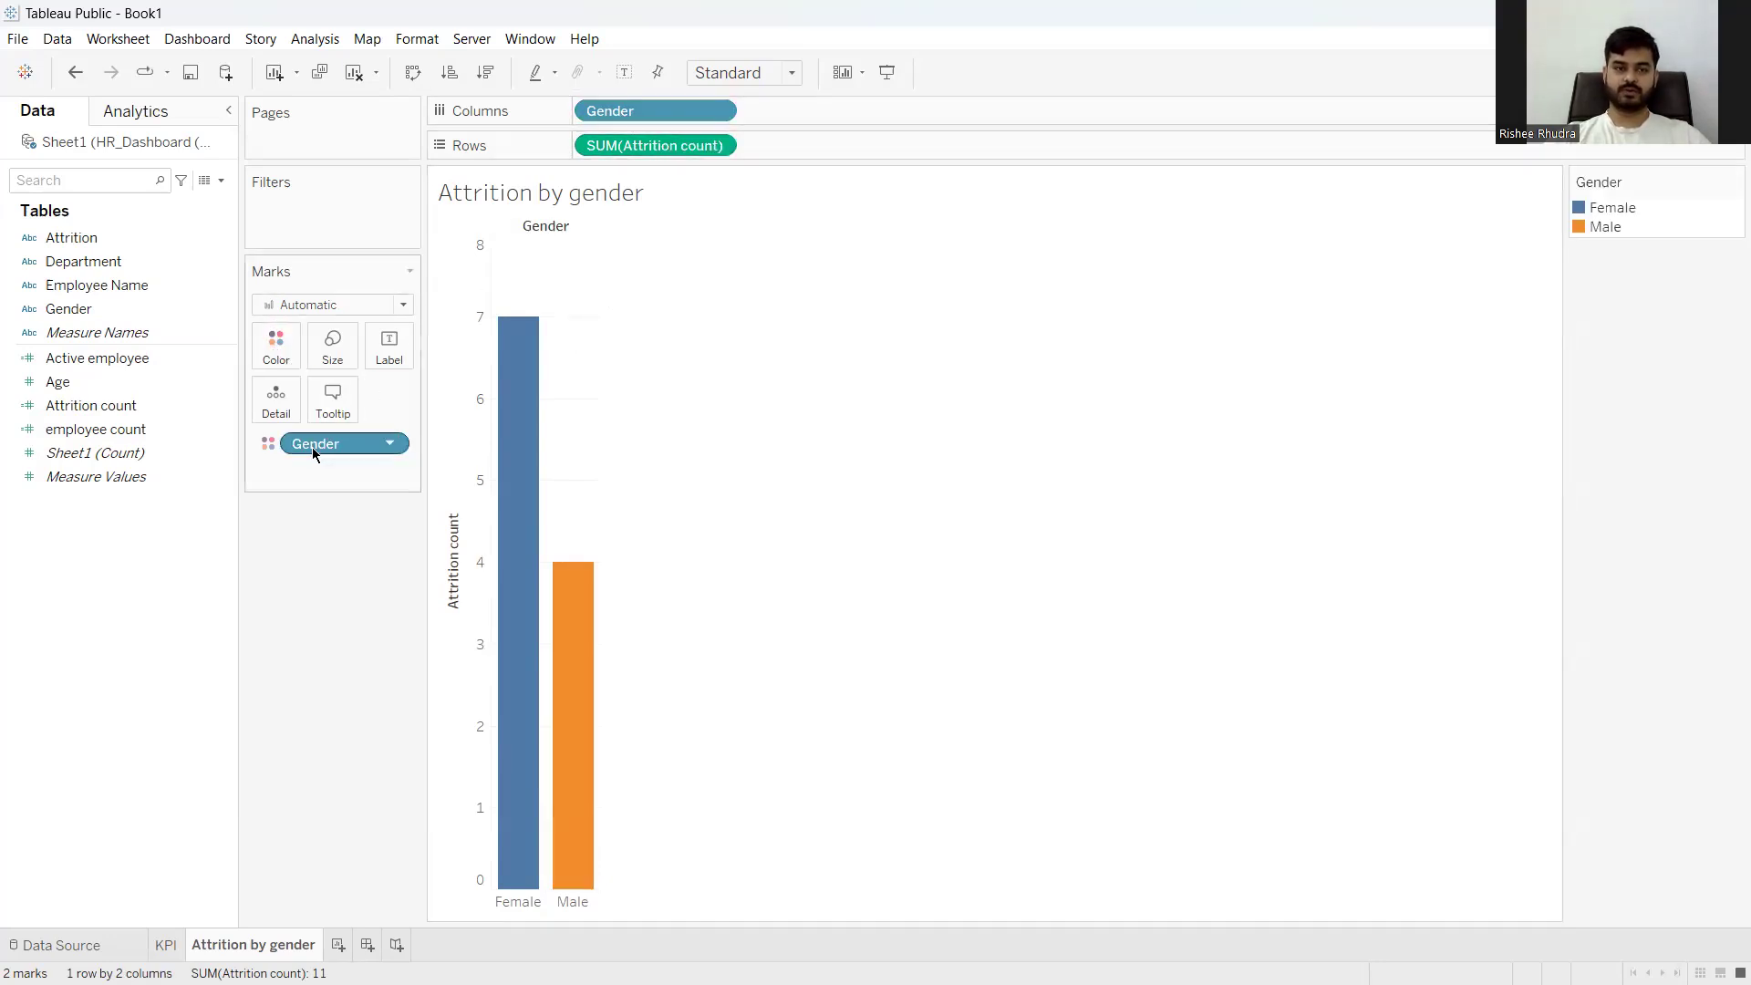
# Recolour the gender bars: Female pink and Male blue
pyautogui.click(279, 356)
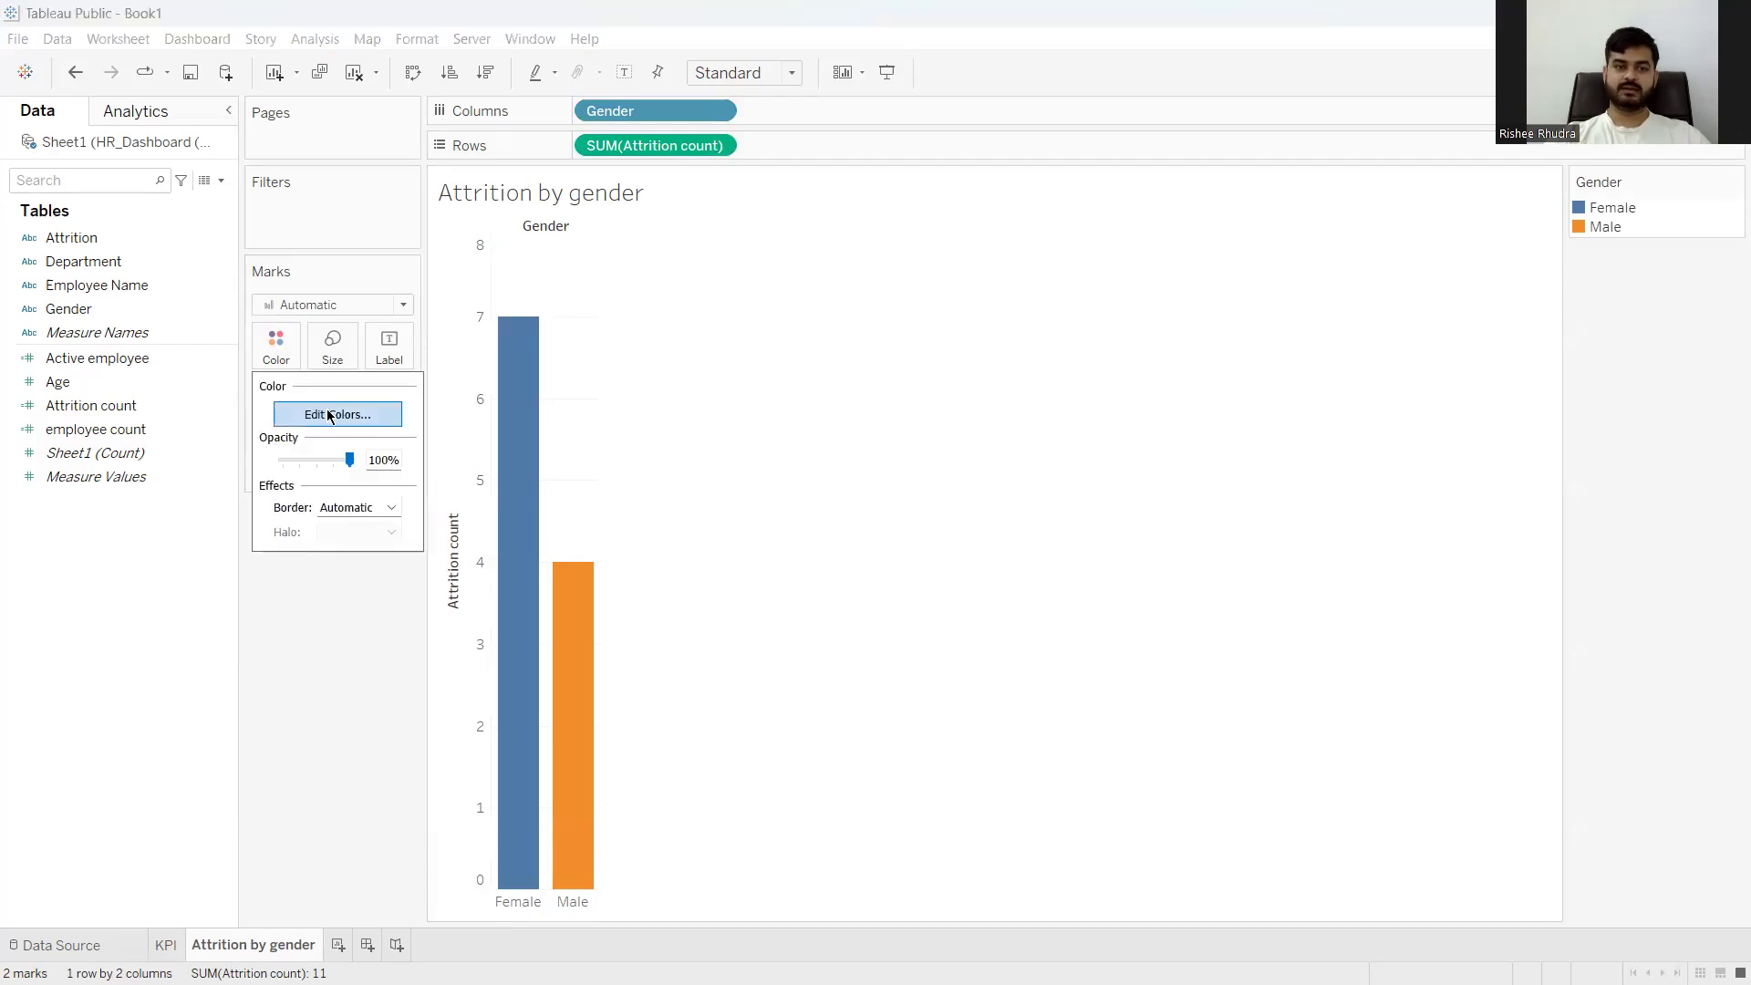
pyautogui.click(334, 412)
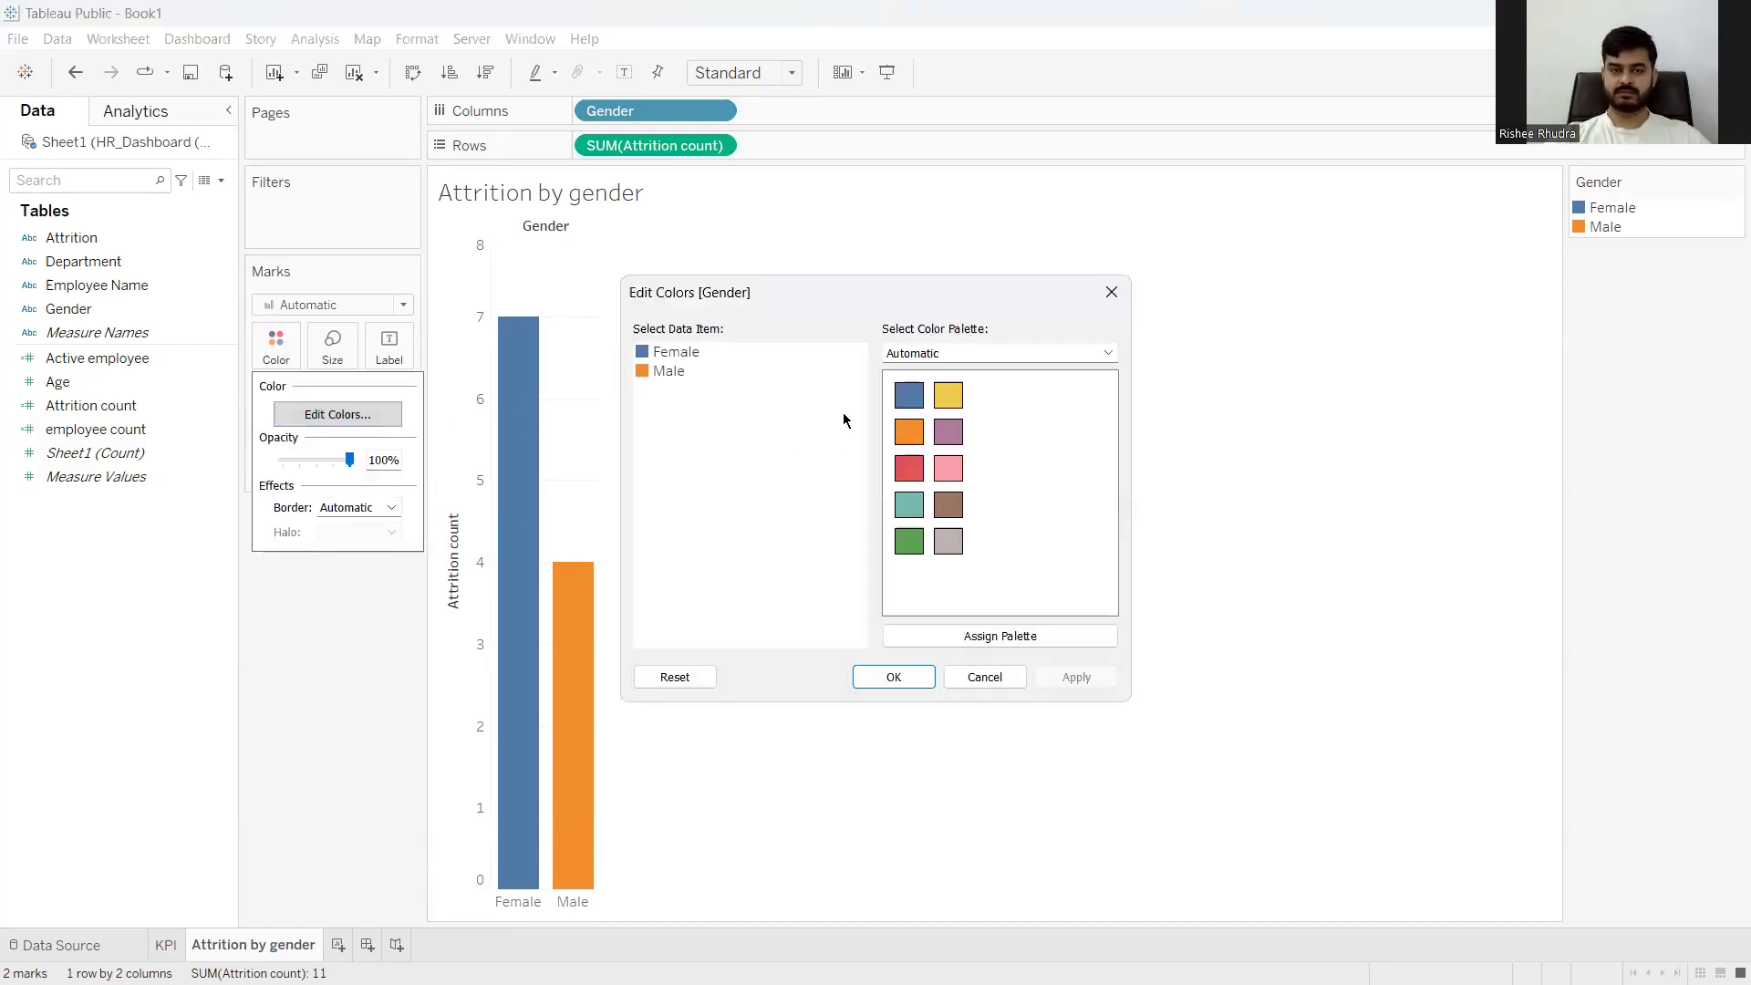
pyautogui.click(695, 354)
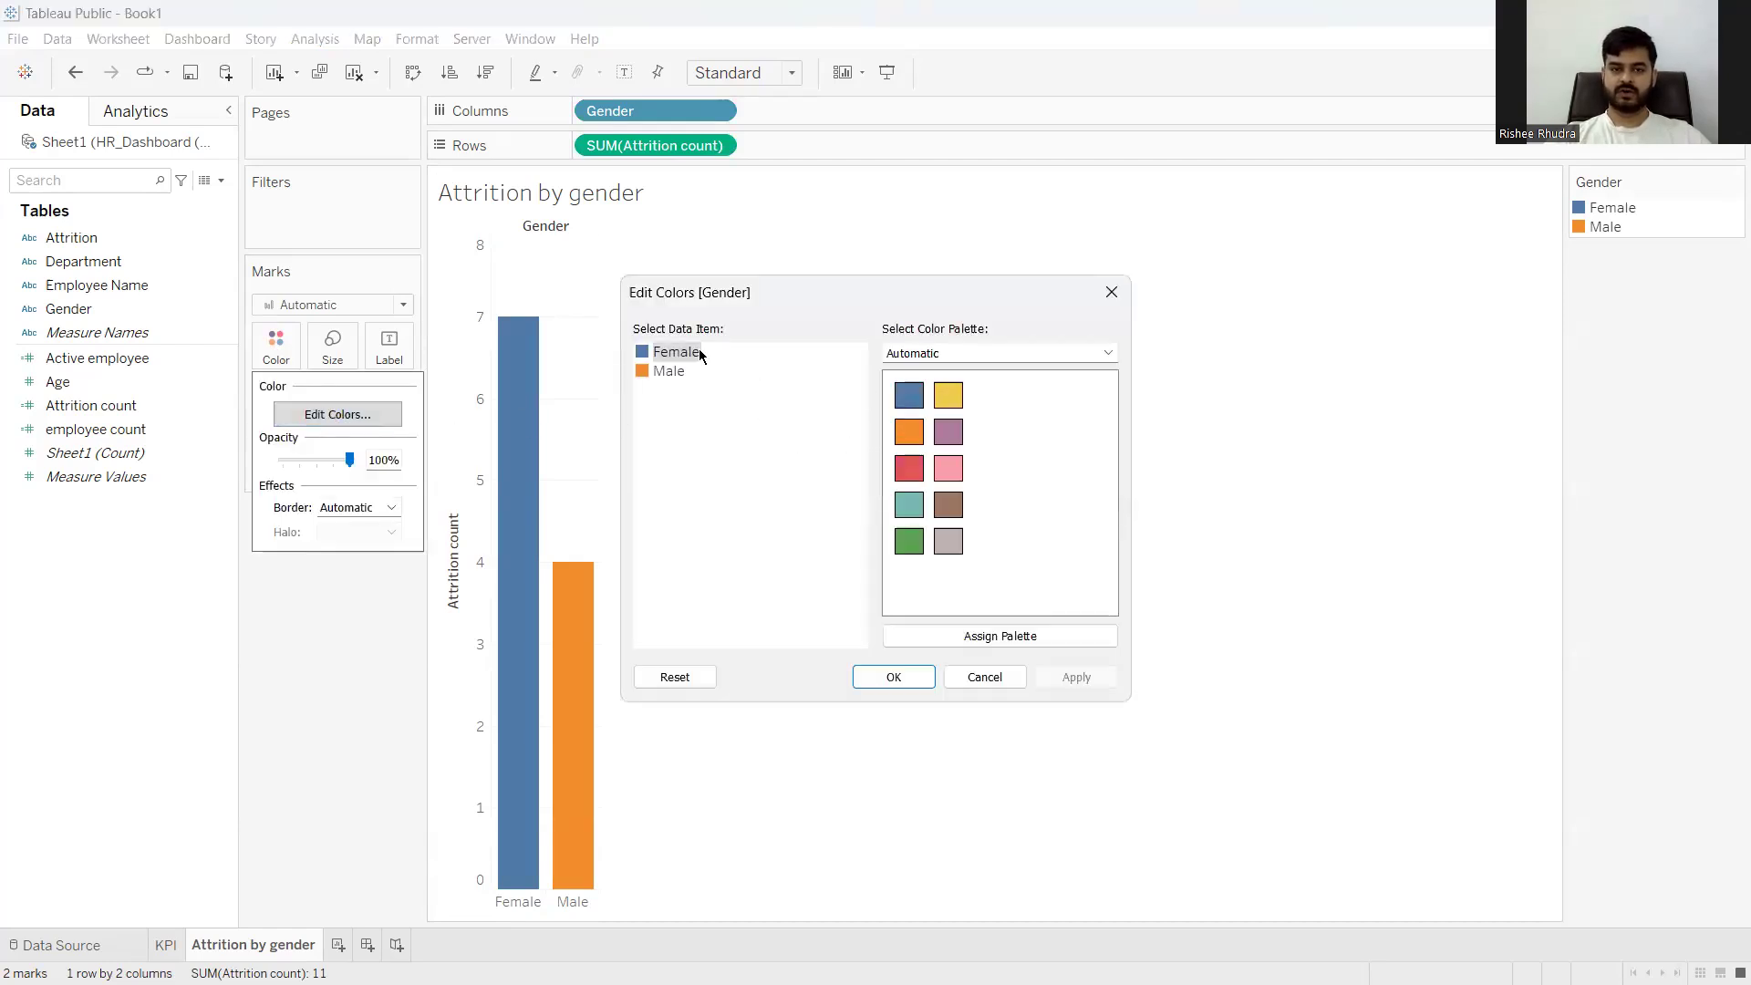
pyautogui.click(948, 468)
pyautogui.click(653, 368)
pyautogui.click(902, 404)
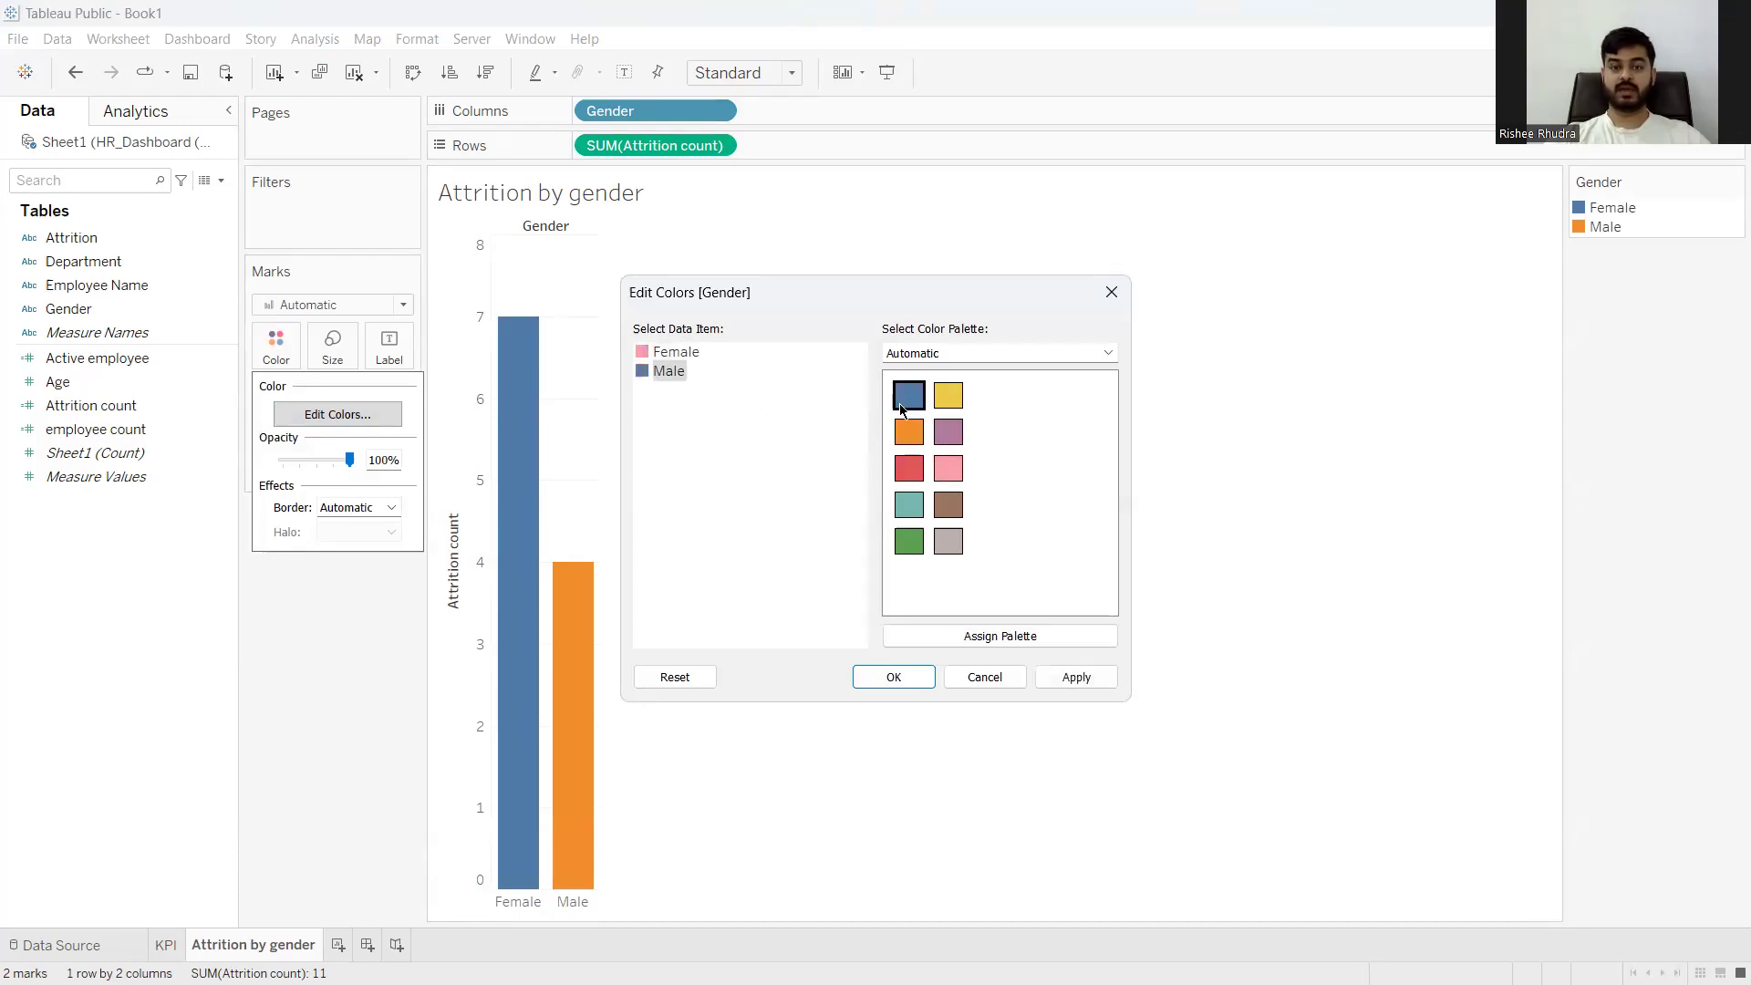
pyautogui.click(1071, 676)
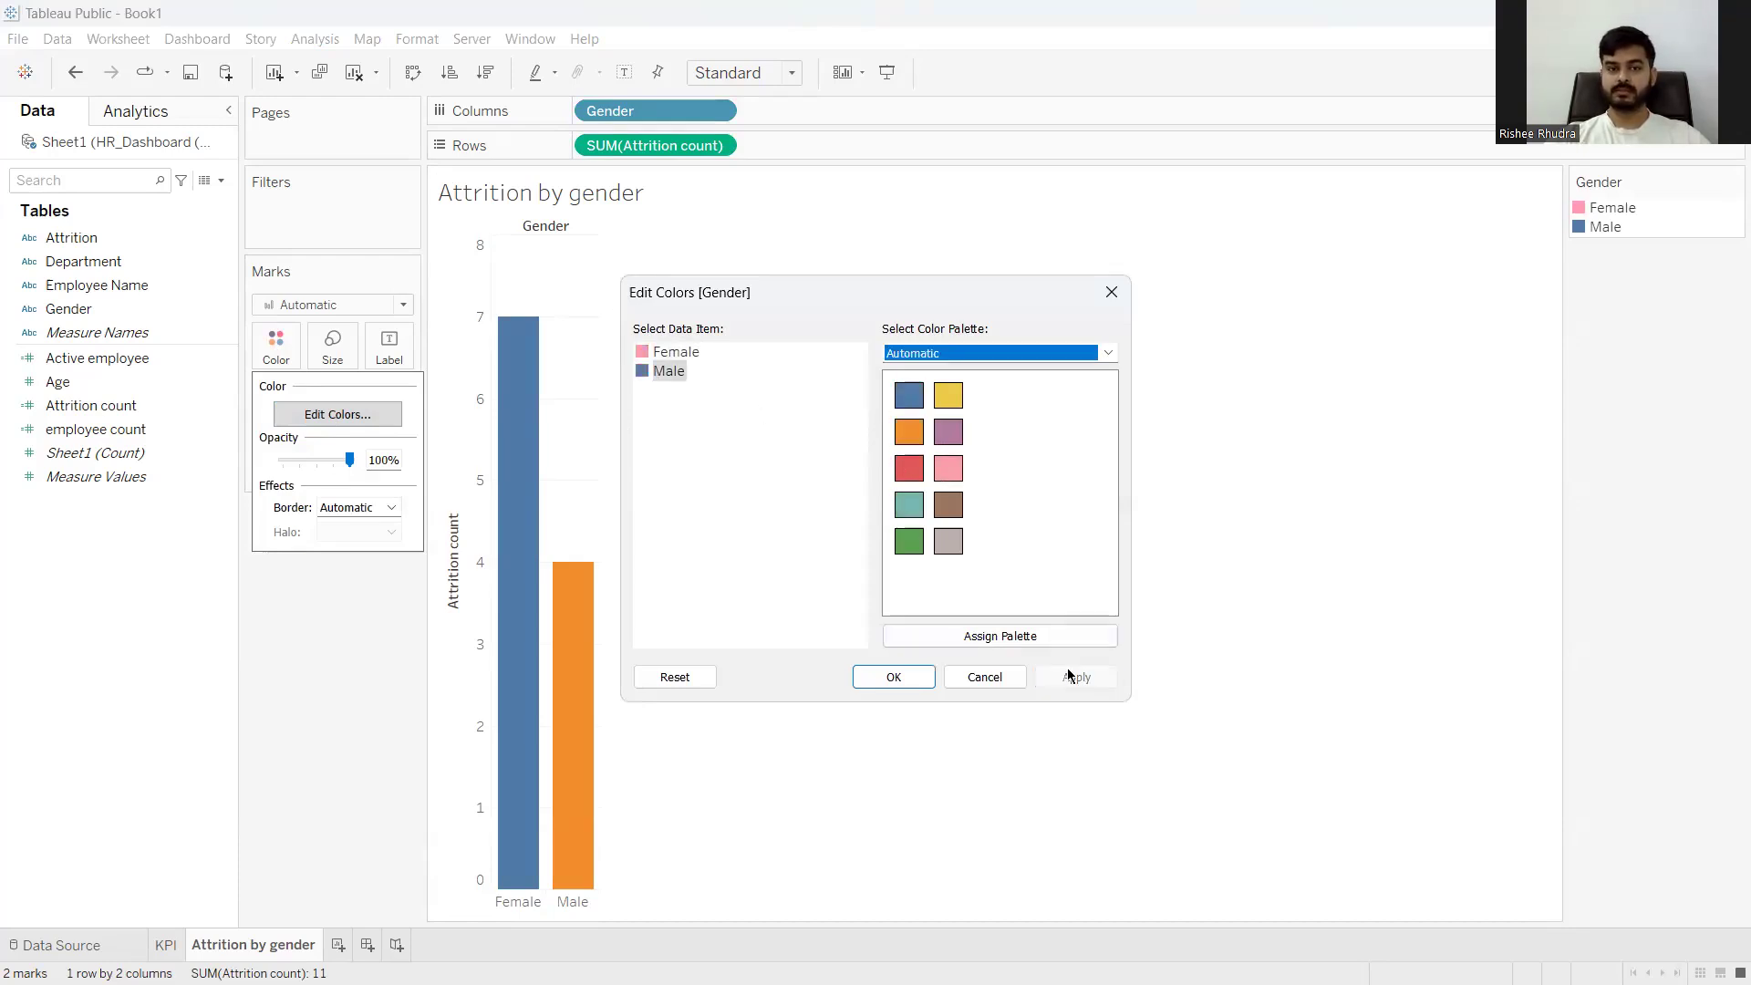
pyautogui.click(887, 675)
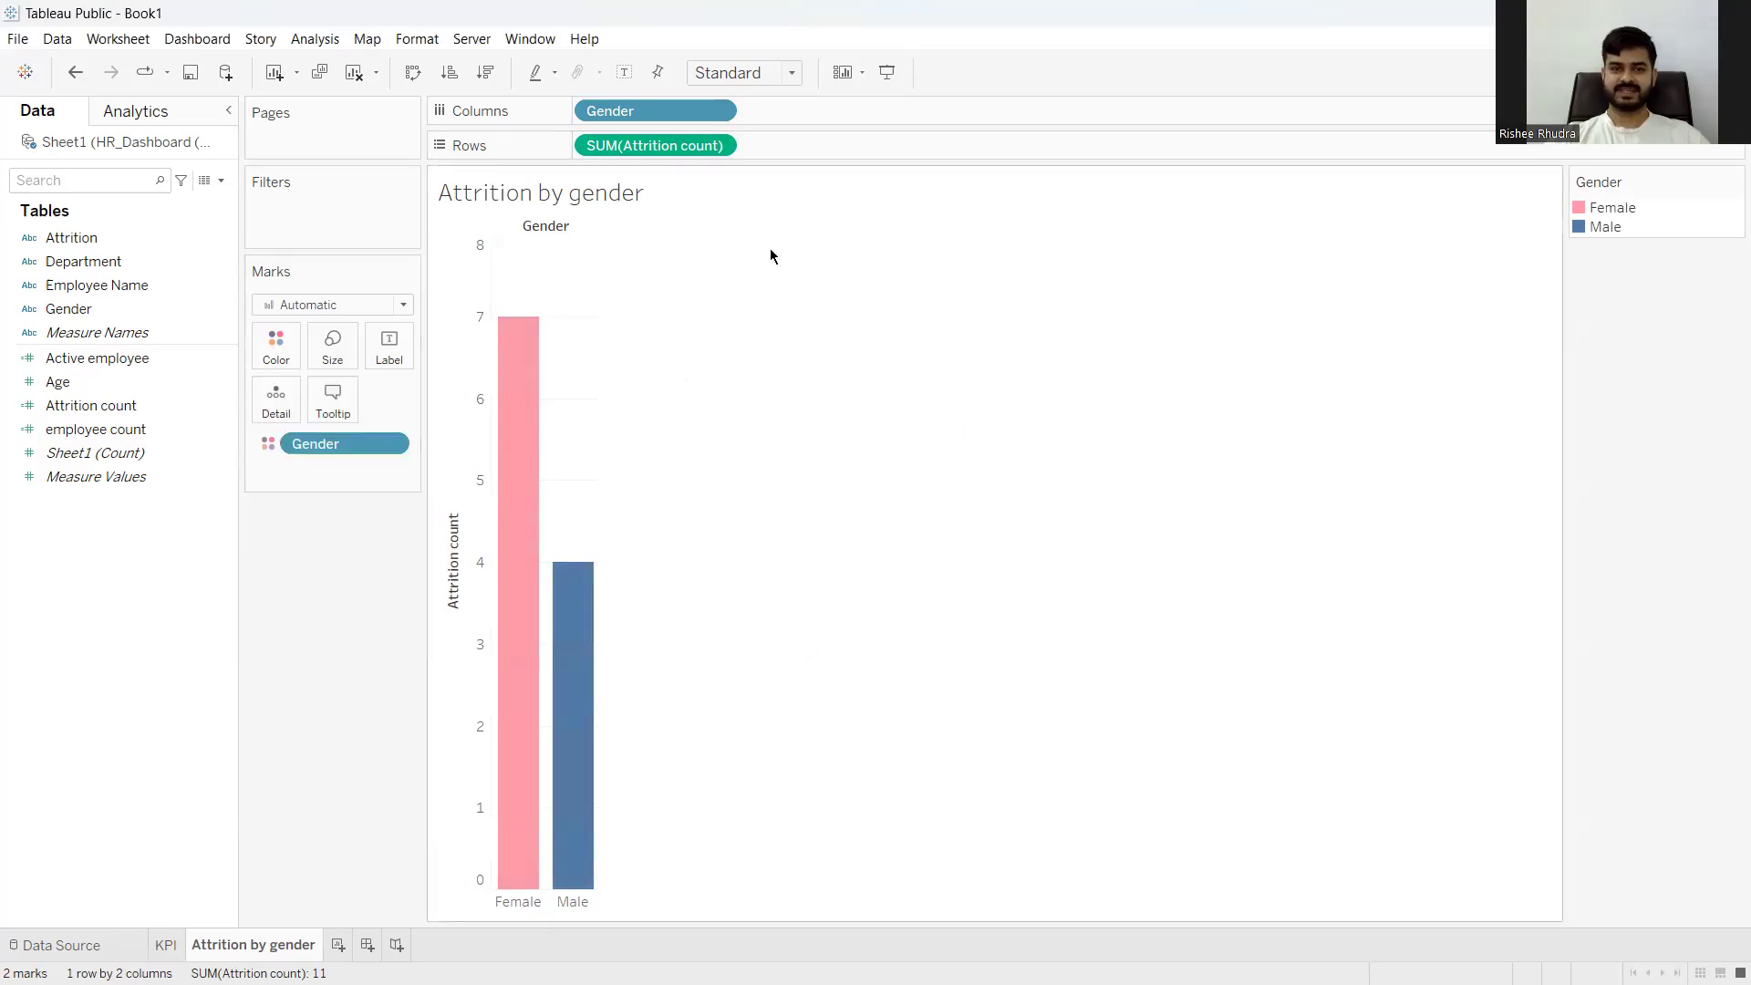
# Set the chart fit to Entire View and add a new worksheet, Sheet 3
pyautogui.click(792, 73)
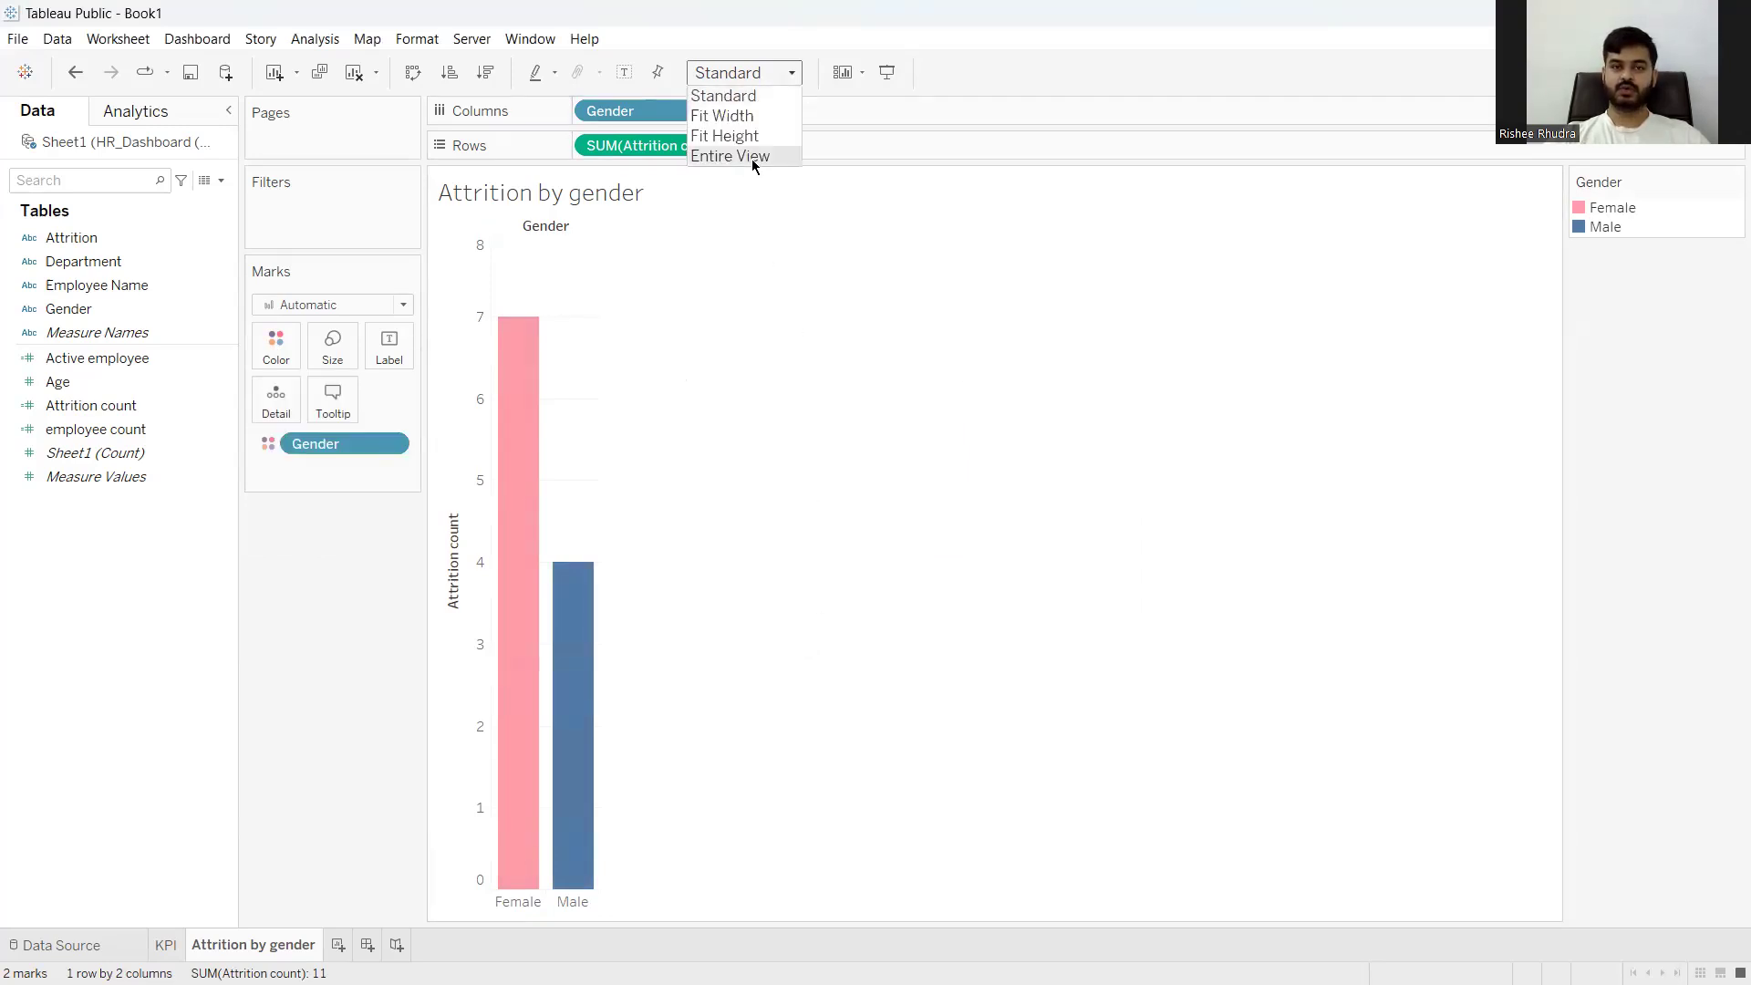
pyautogui.click(753, 157)
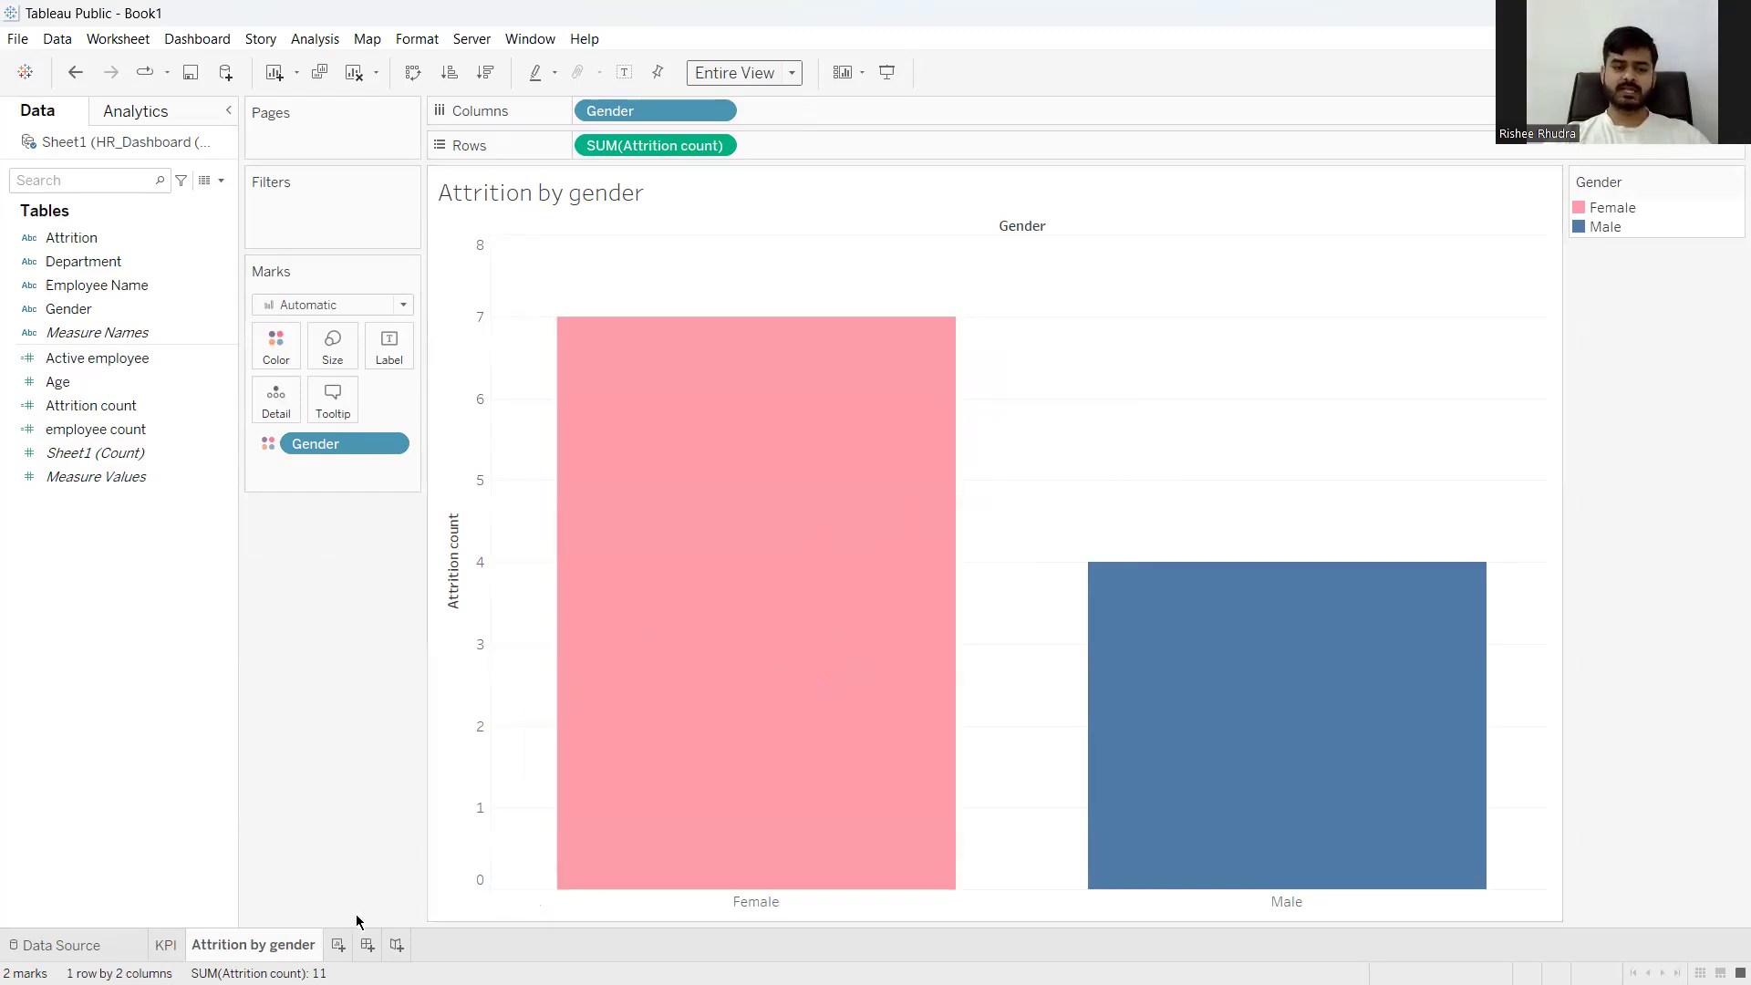
pyautogui.click(338, 945)
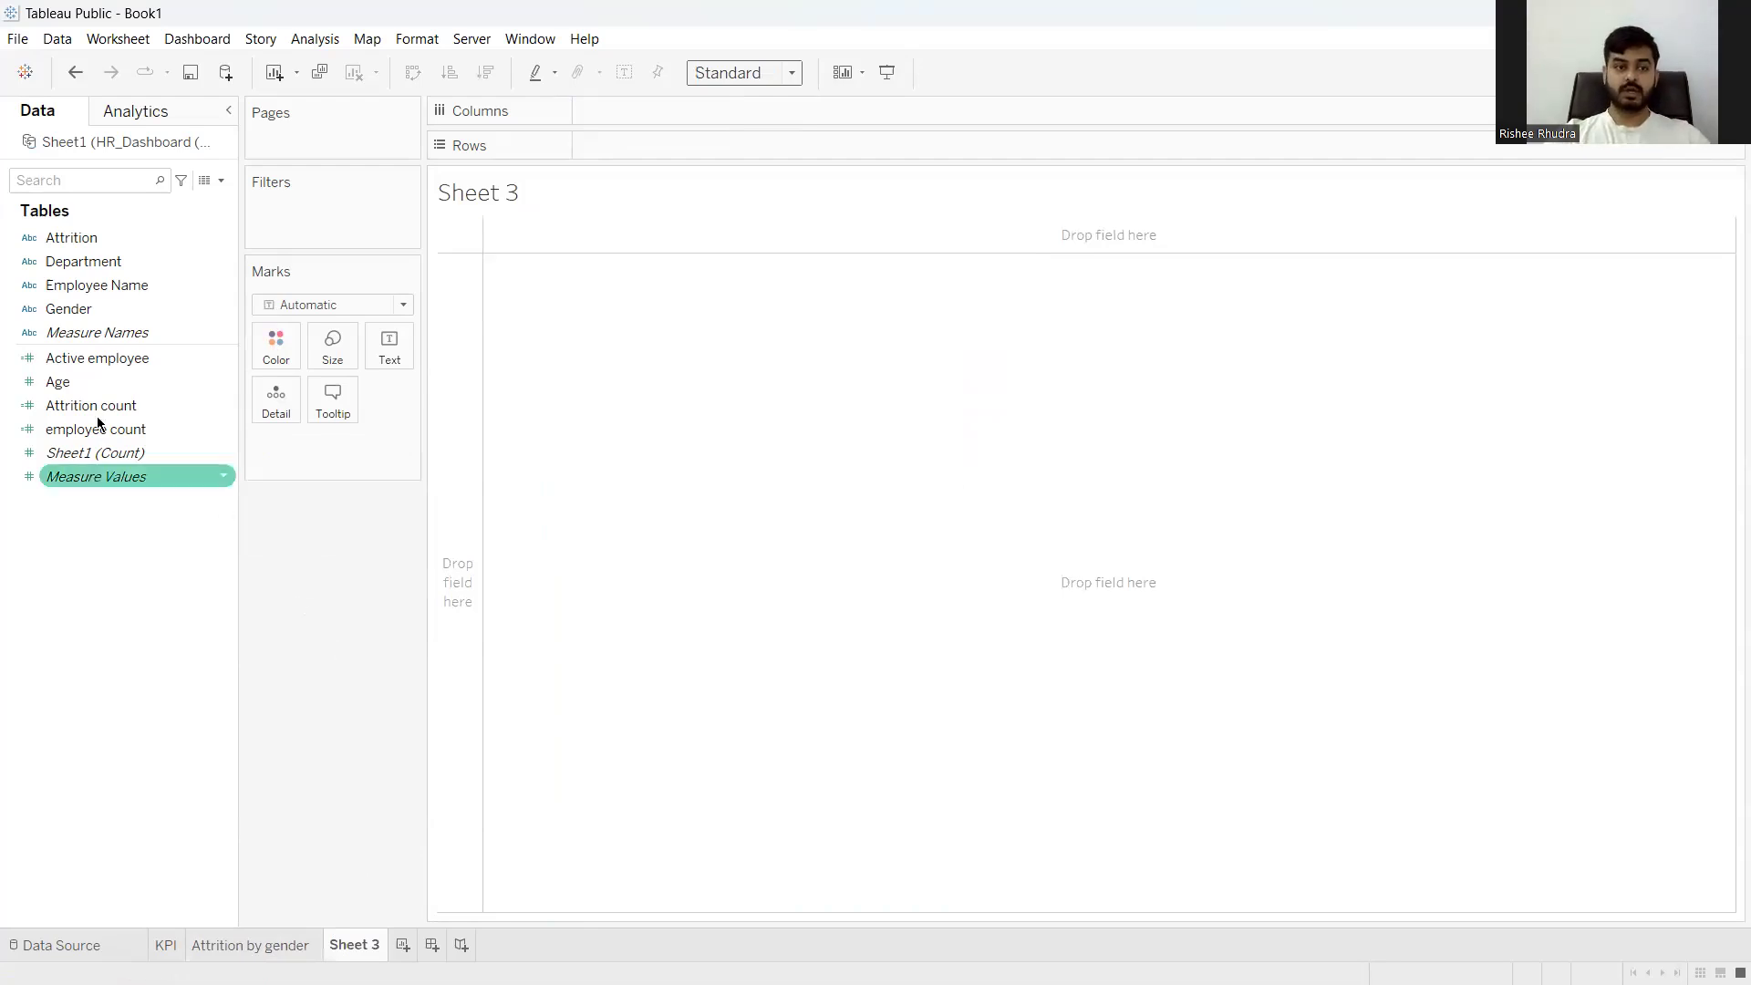
# Plot Attrition count by Department as bars: Content 6, HR 4, Operations 1
pyautogui.click(113, 312)
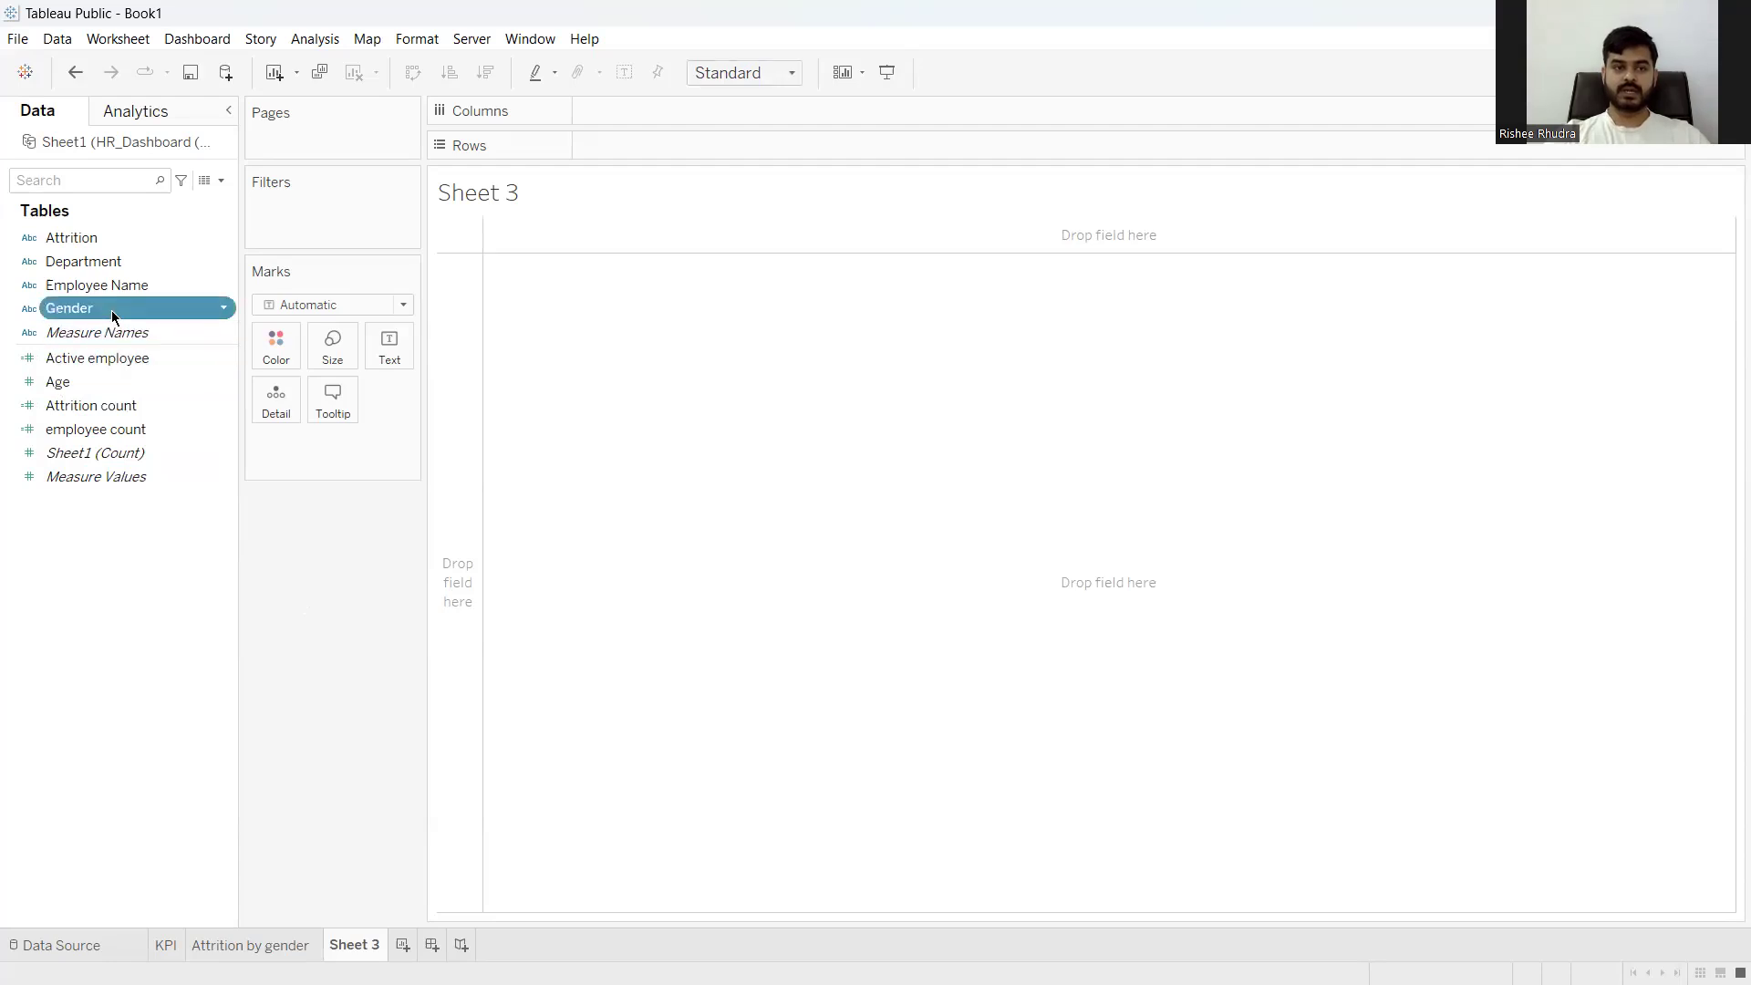
pyautogui.click(105, 260)
pyautogui.moveTo(129, 260); pyautogui.dragTo(643, 111)
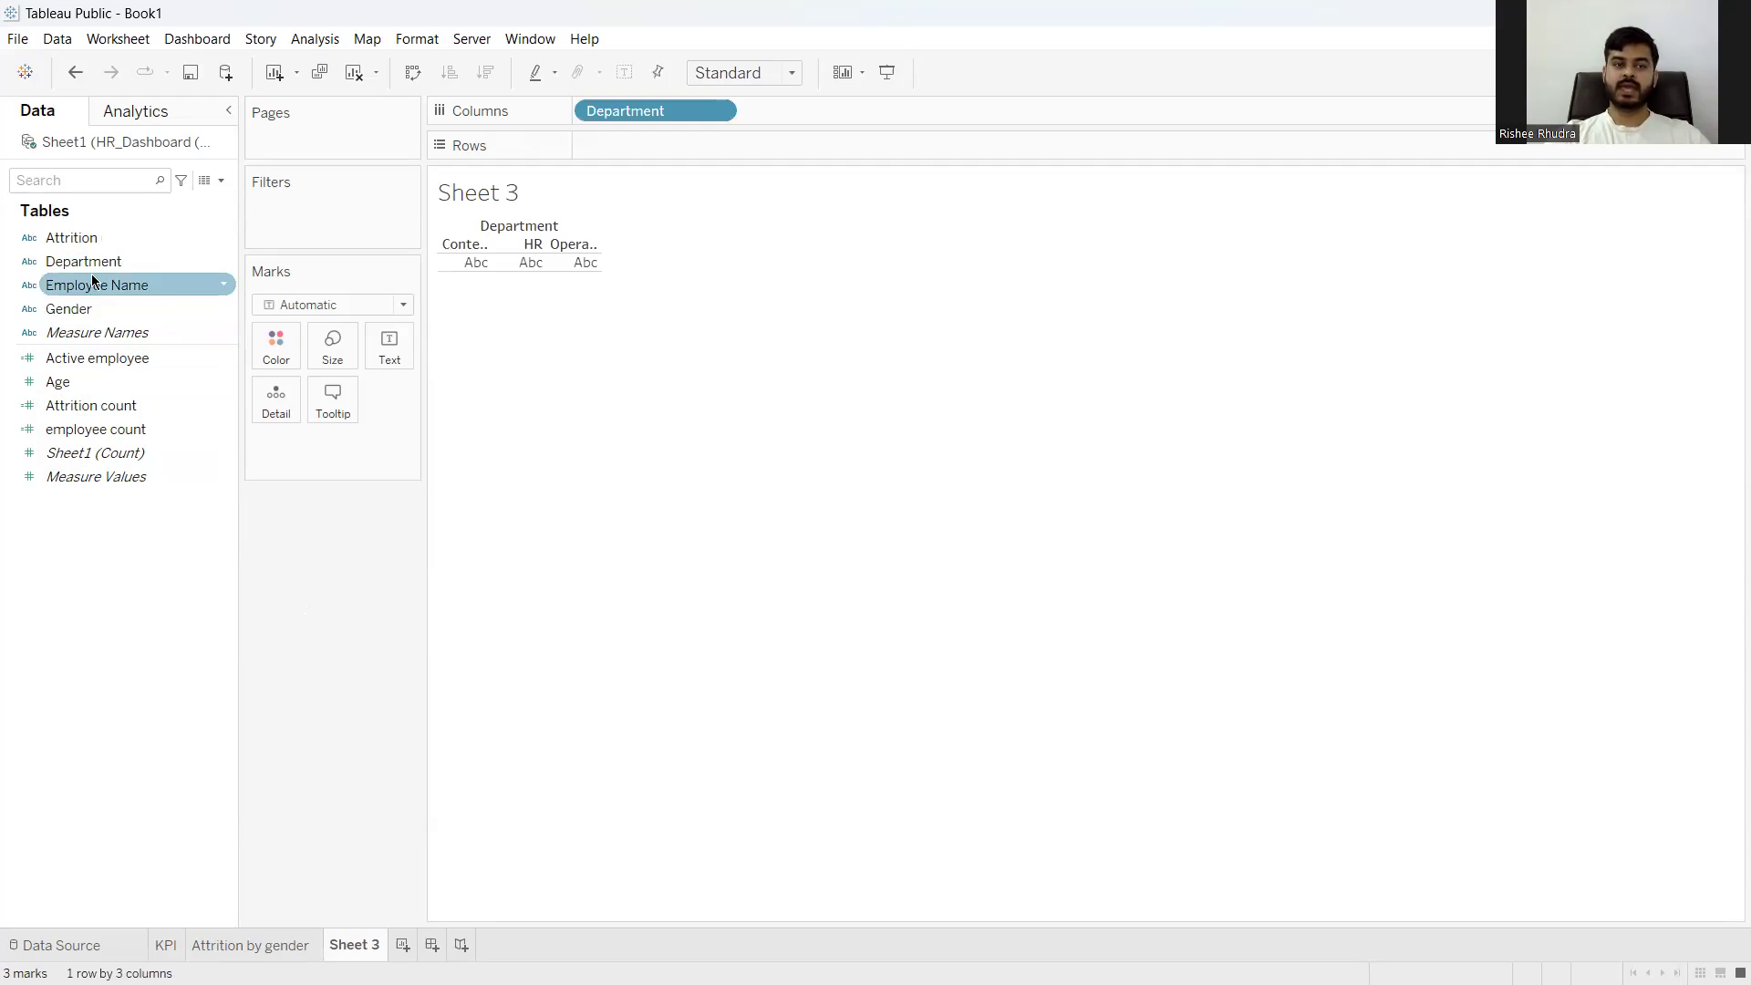
pyautogui.click(106, 404)
pyautogui.moveTo(106, 404); pyautogui.dragTo(662, 153)
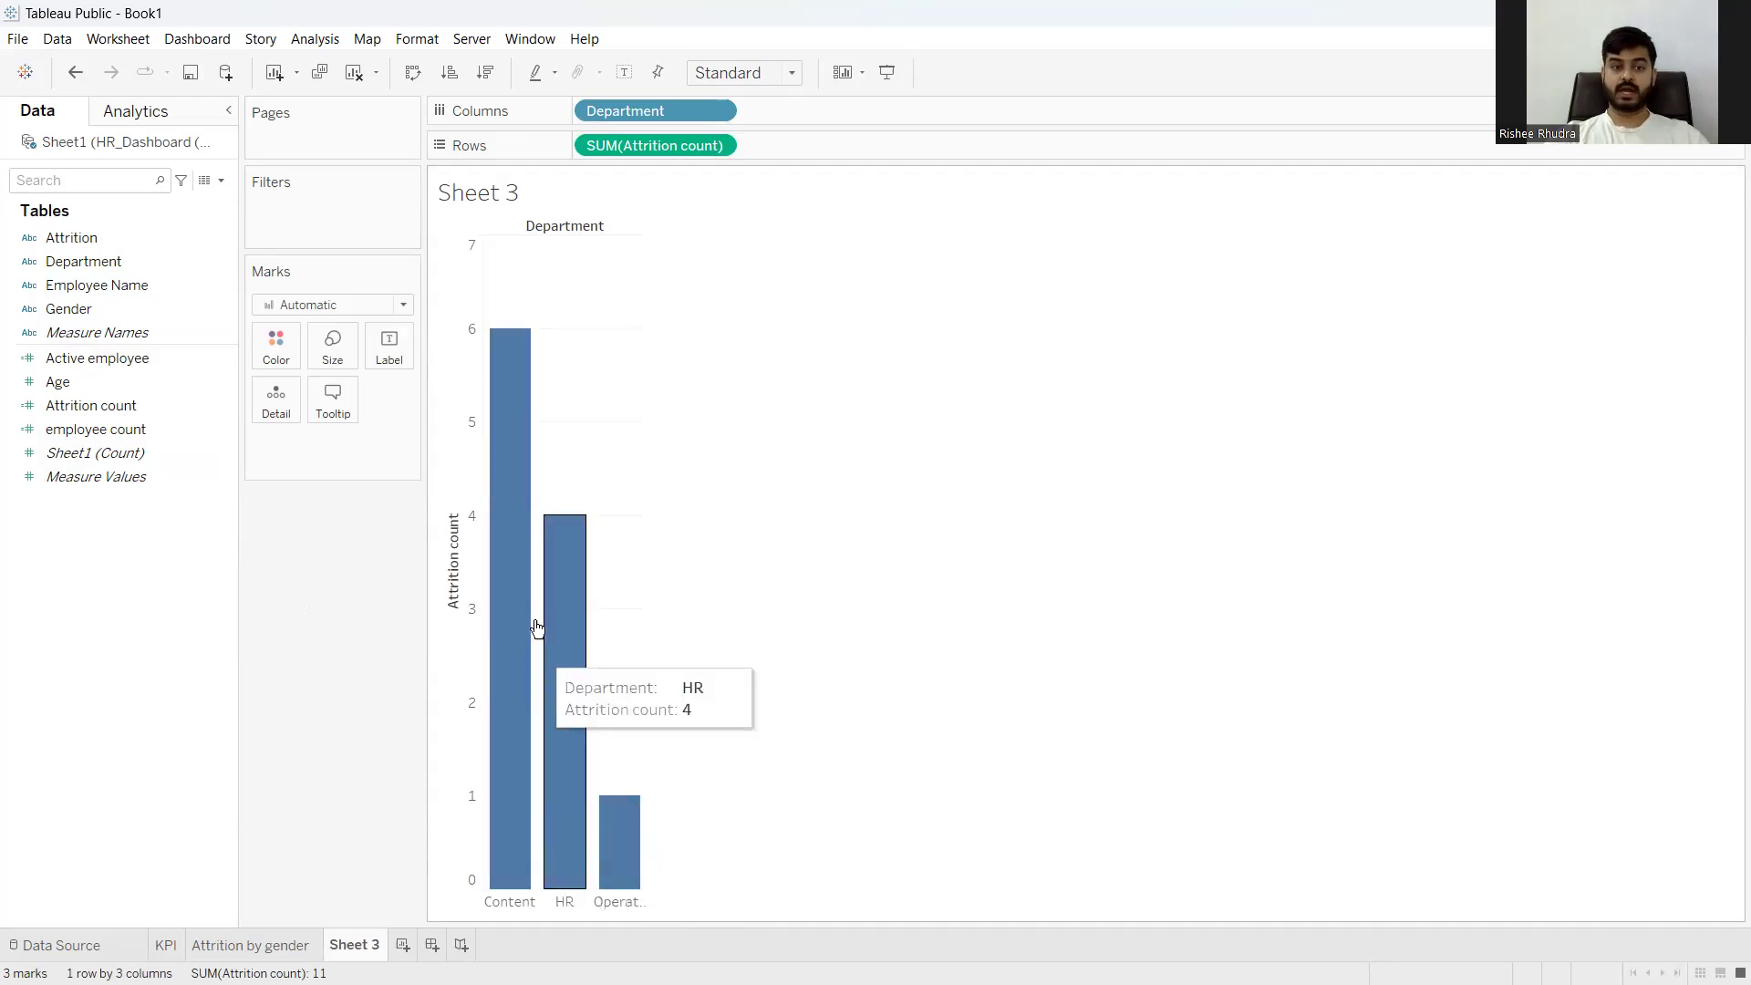
pyautogui.moveTo(516, 353)
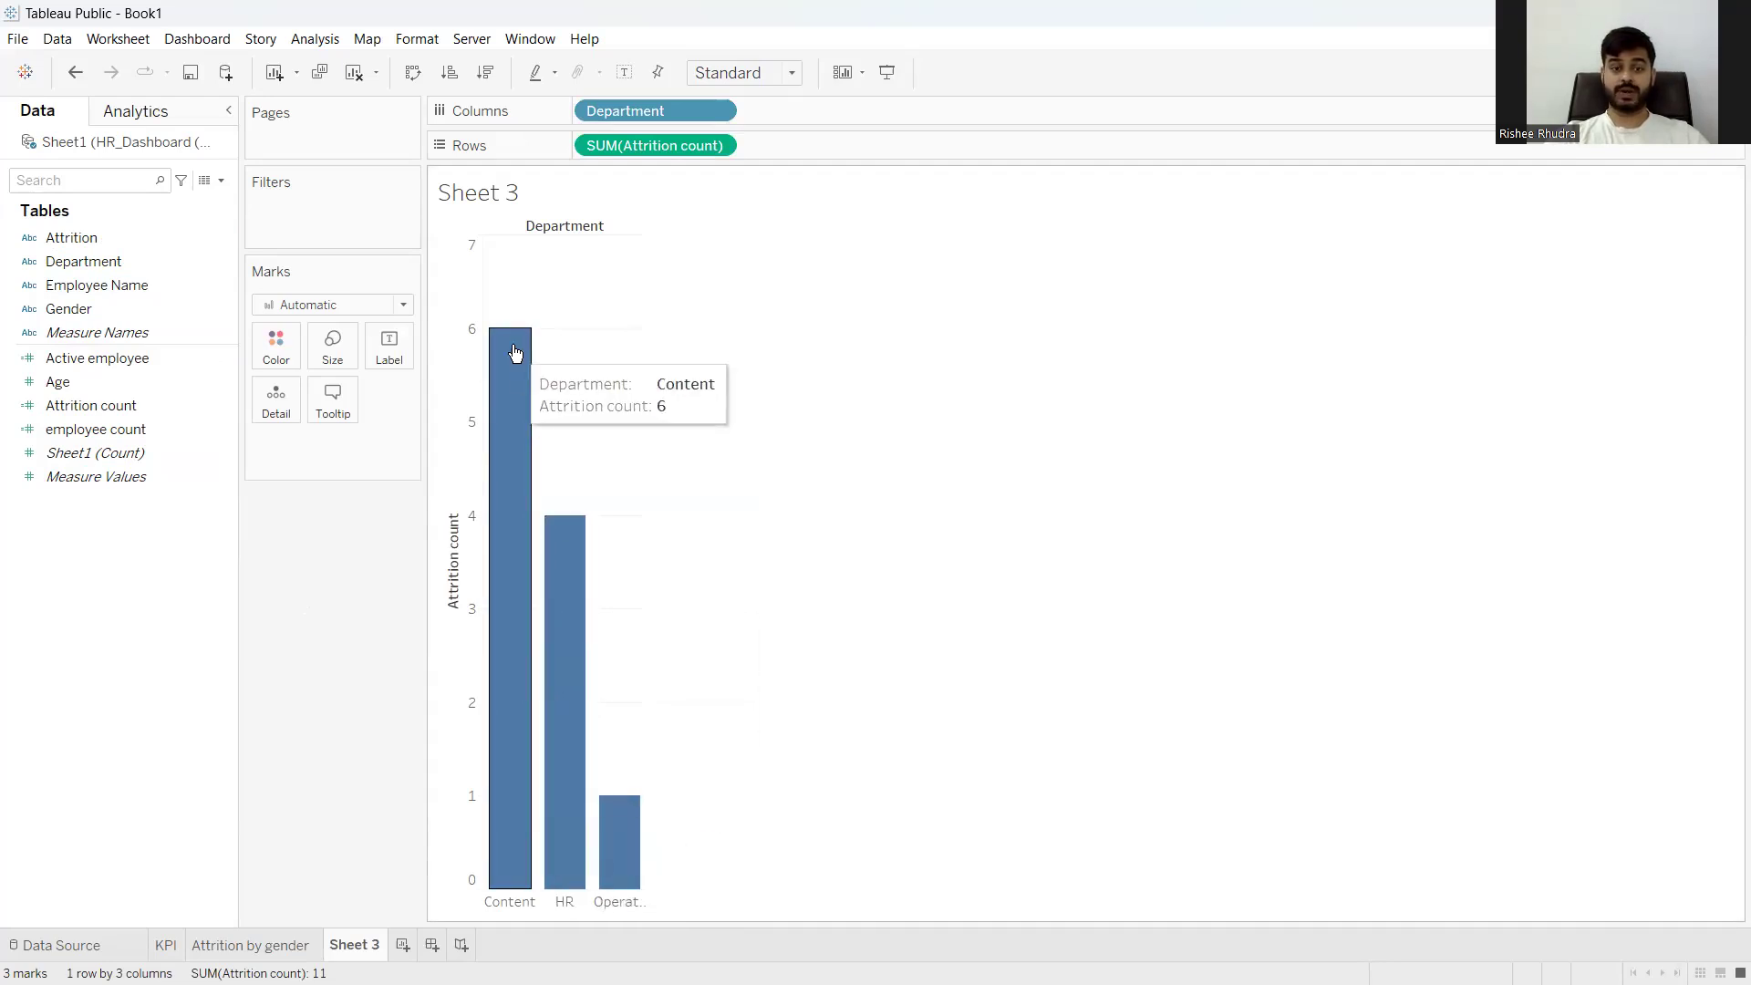
pyautogui.moveTo(570, 564)
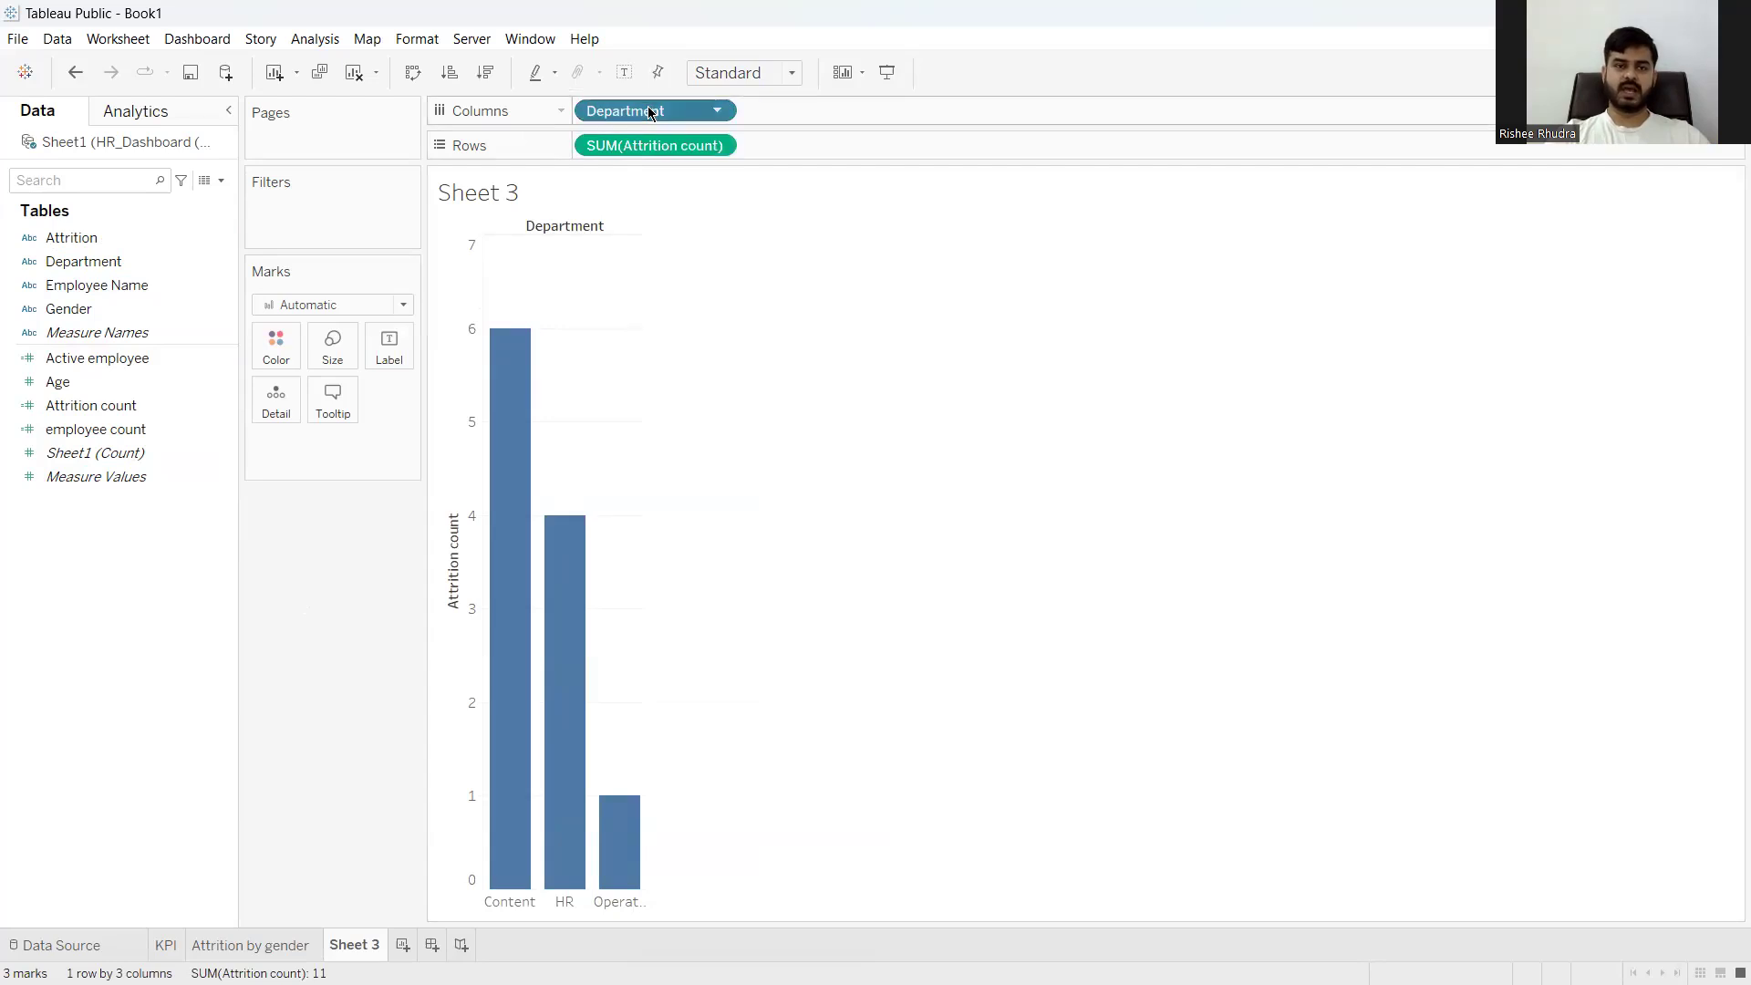
# Change the marks to Pie with slices coloured by Department
pyautogui.moveTo(651, 111); pyautogui.dragTo(290, 340)
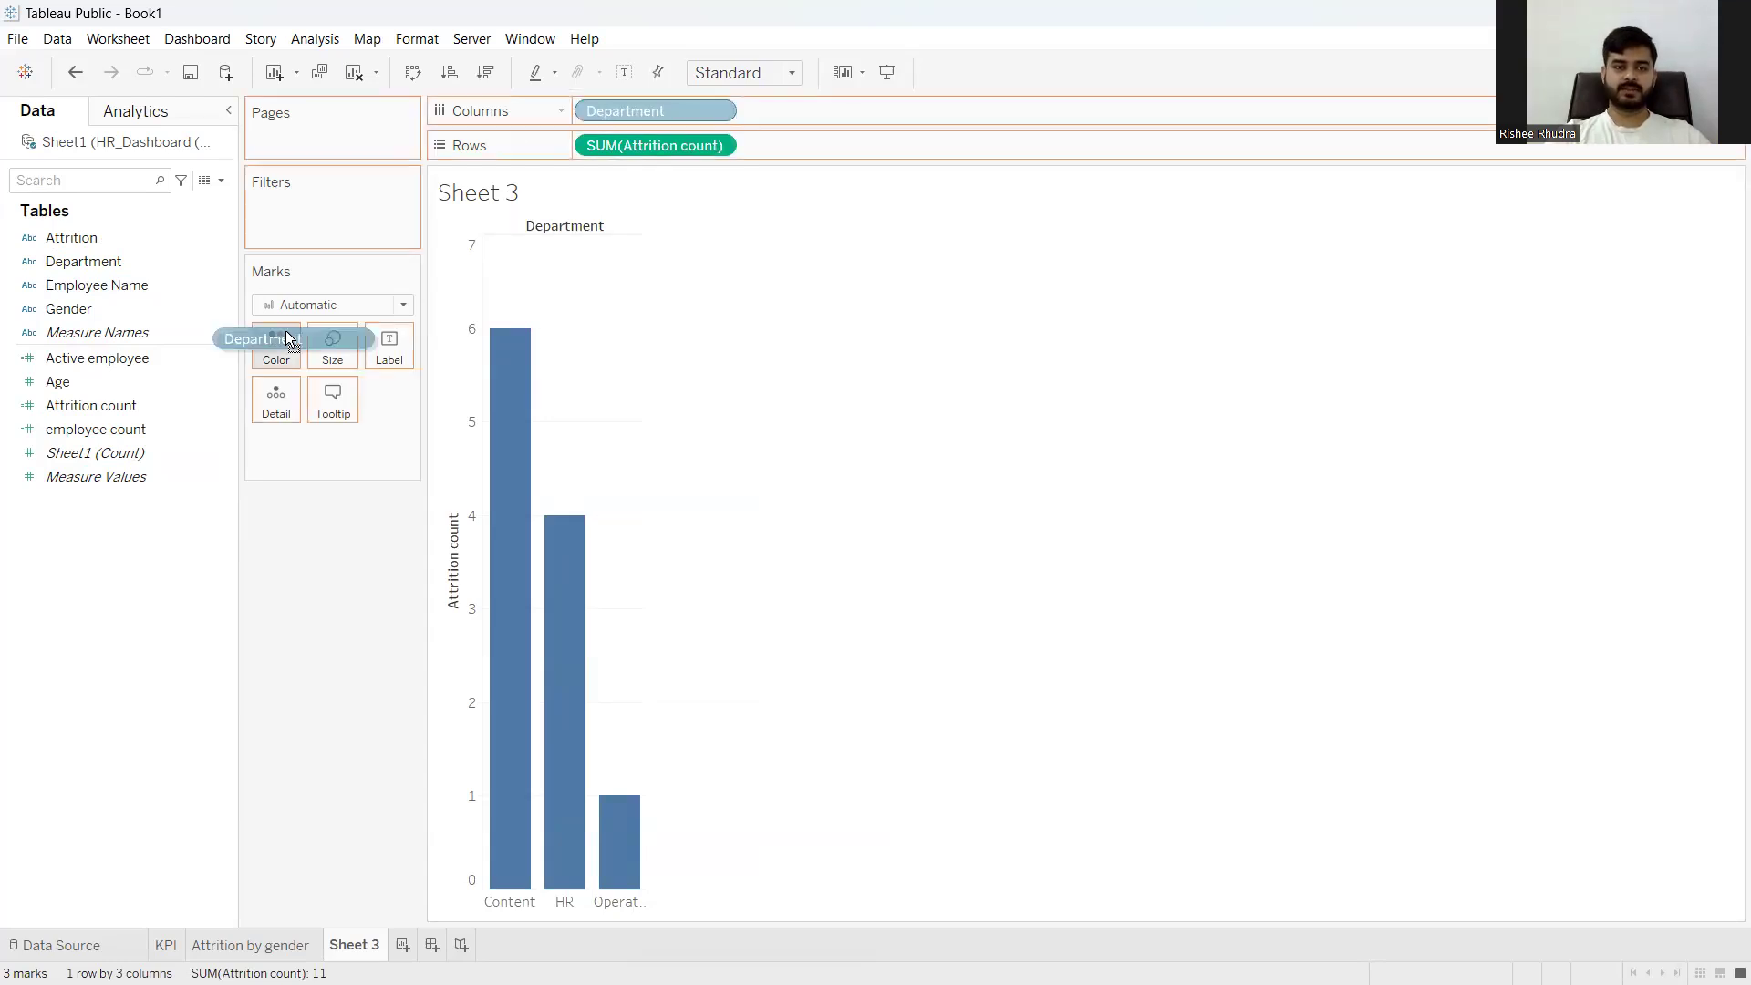
pyautogui.moveTo(344, 440); pyautogui.dragTo(344, 446)
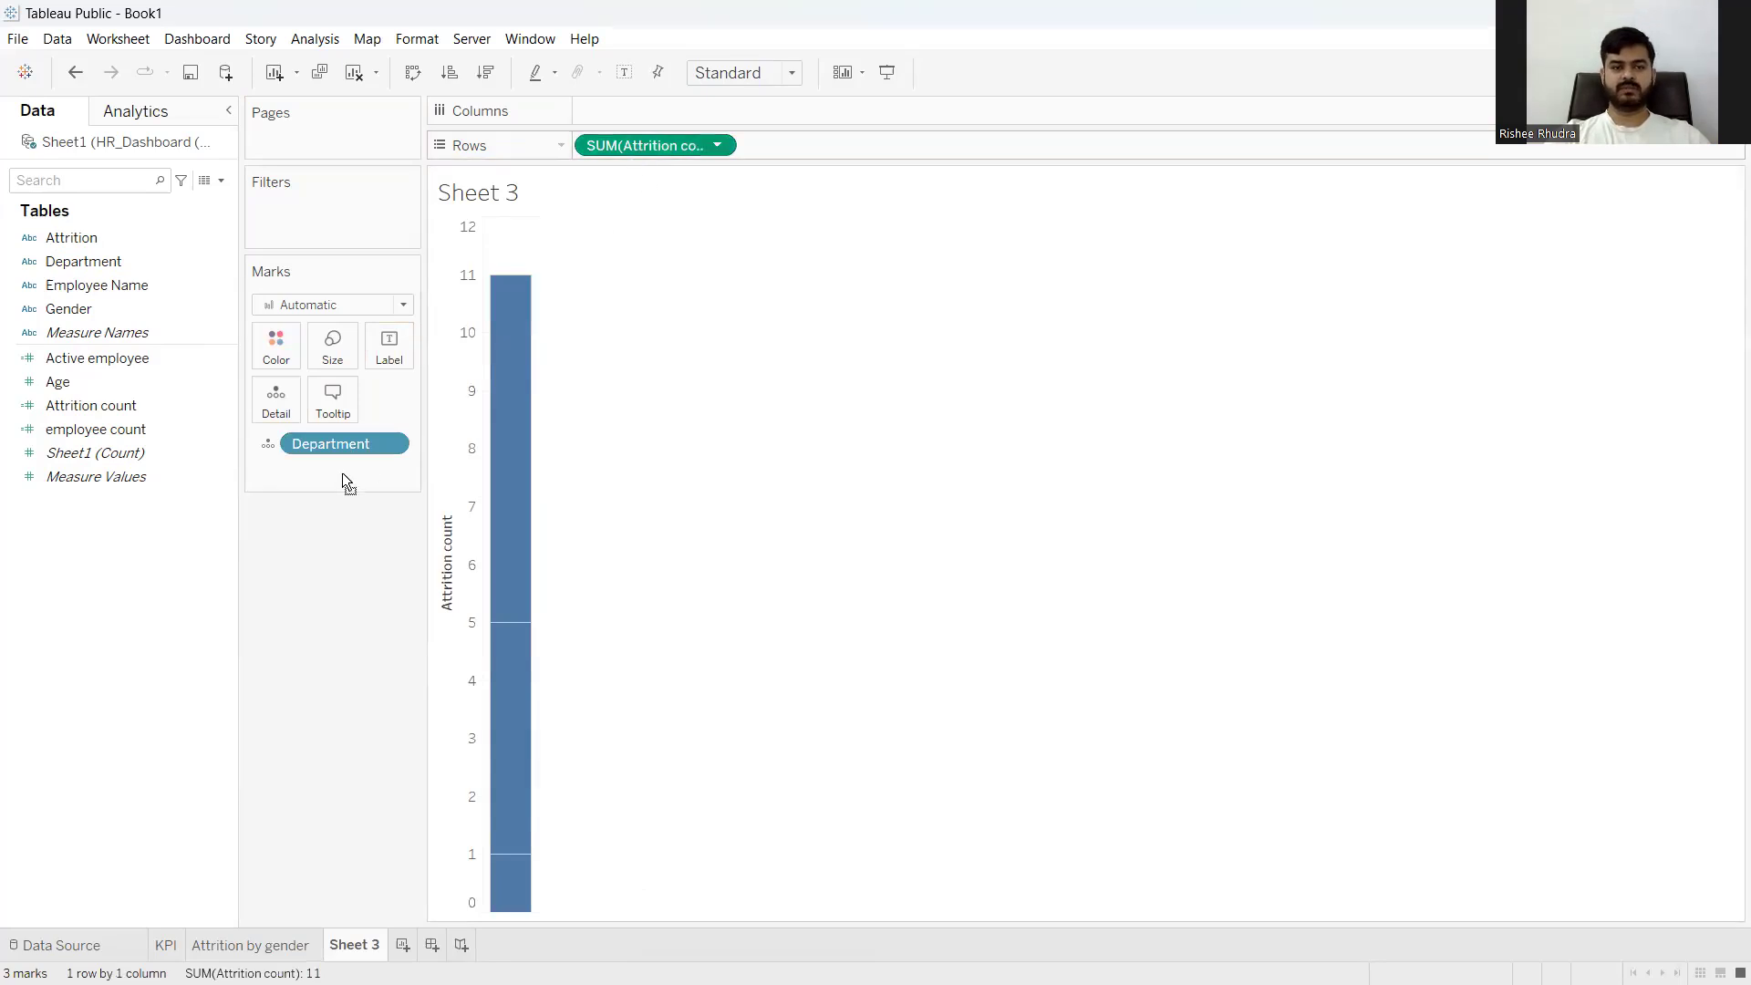
pyautogui.click(334, 305)
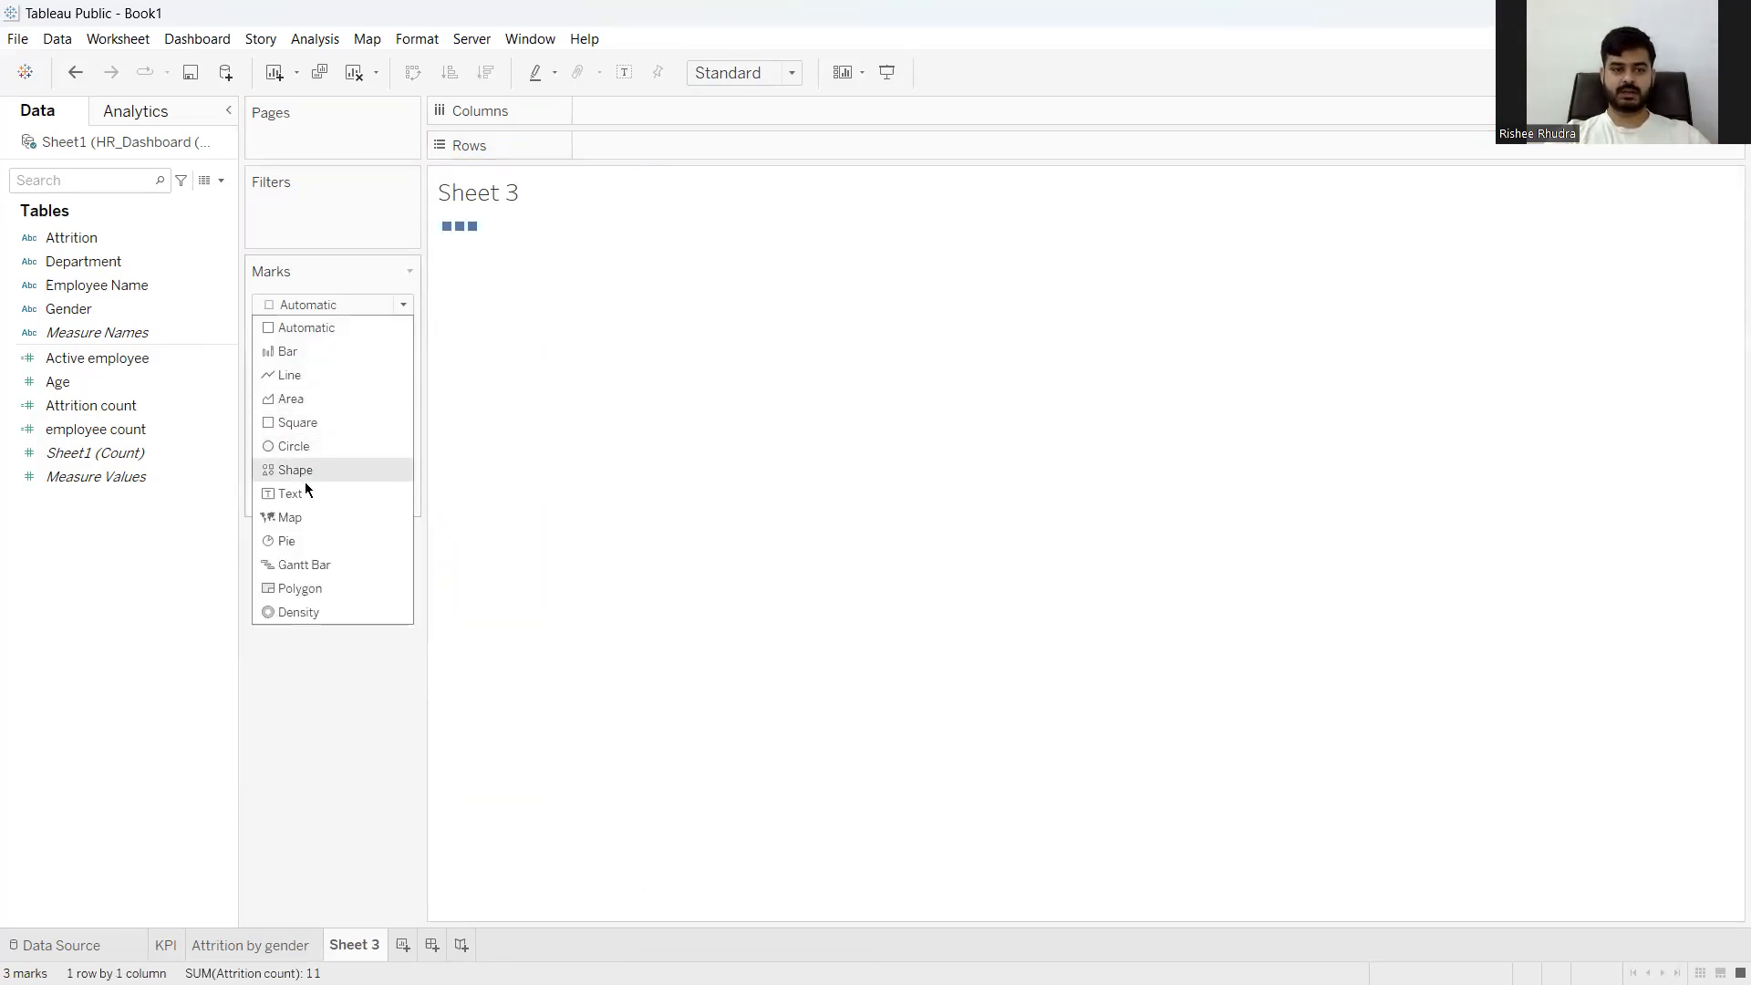
pyautogui.click(301, 541)
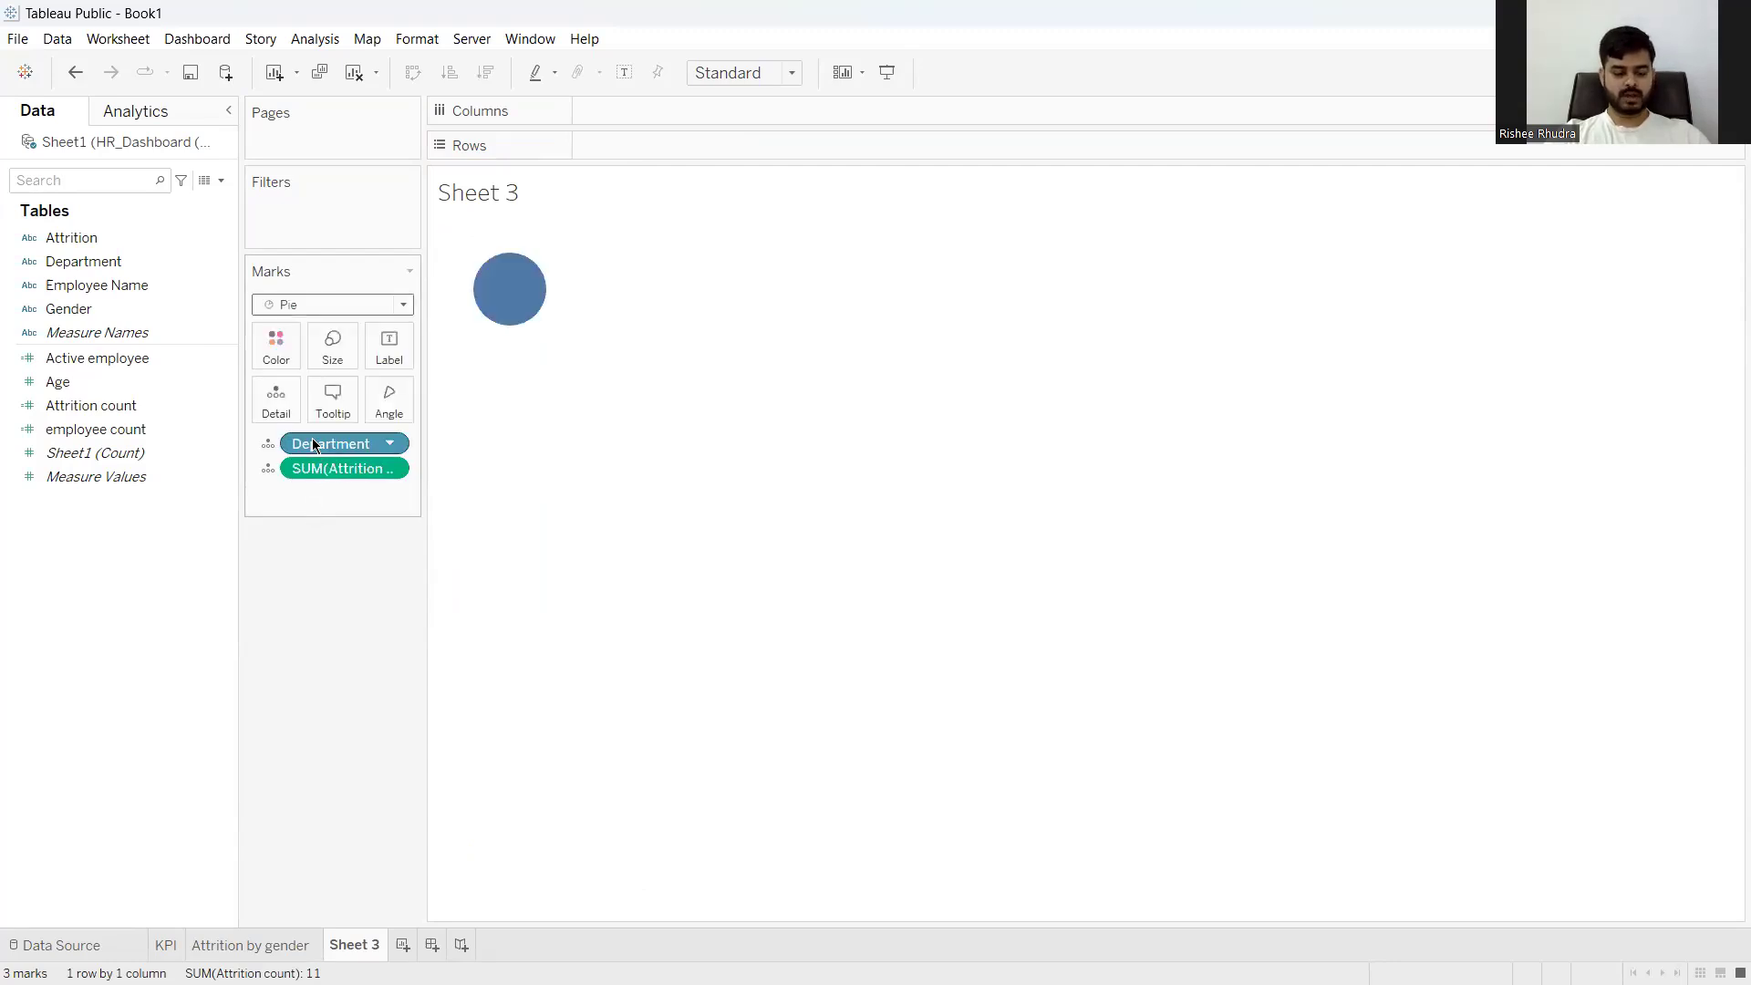
pyautogui.moveTo(313, 445); pyautogui.dragTo(276, 339)
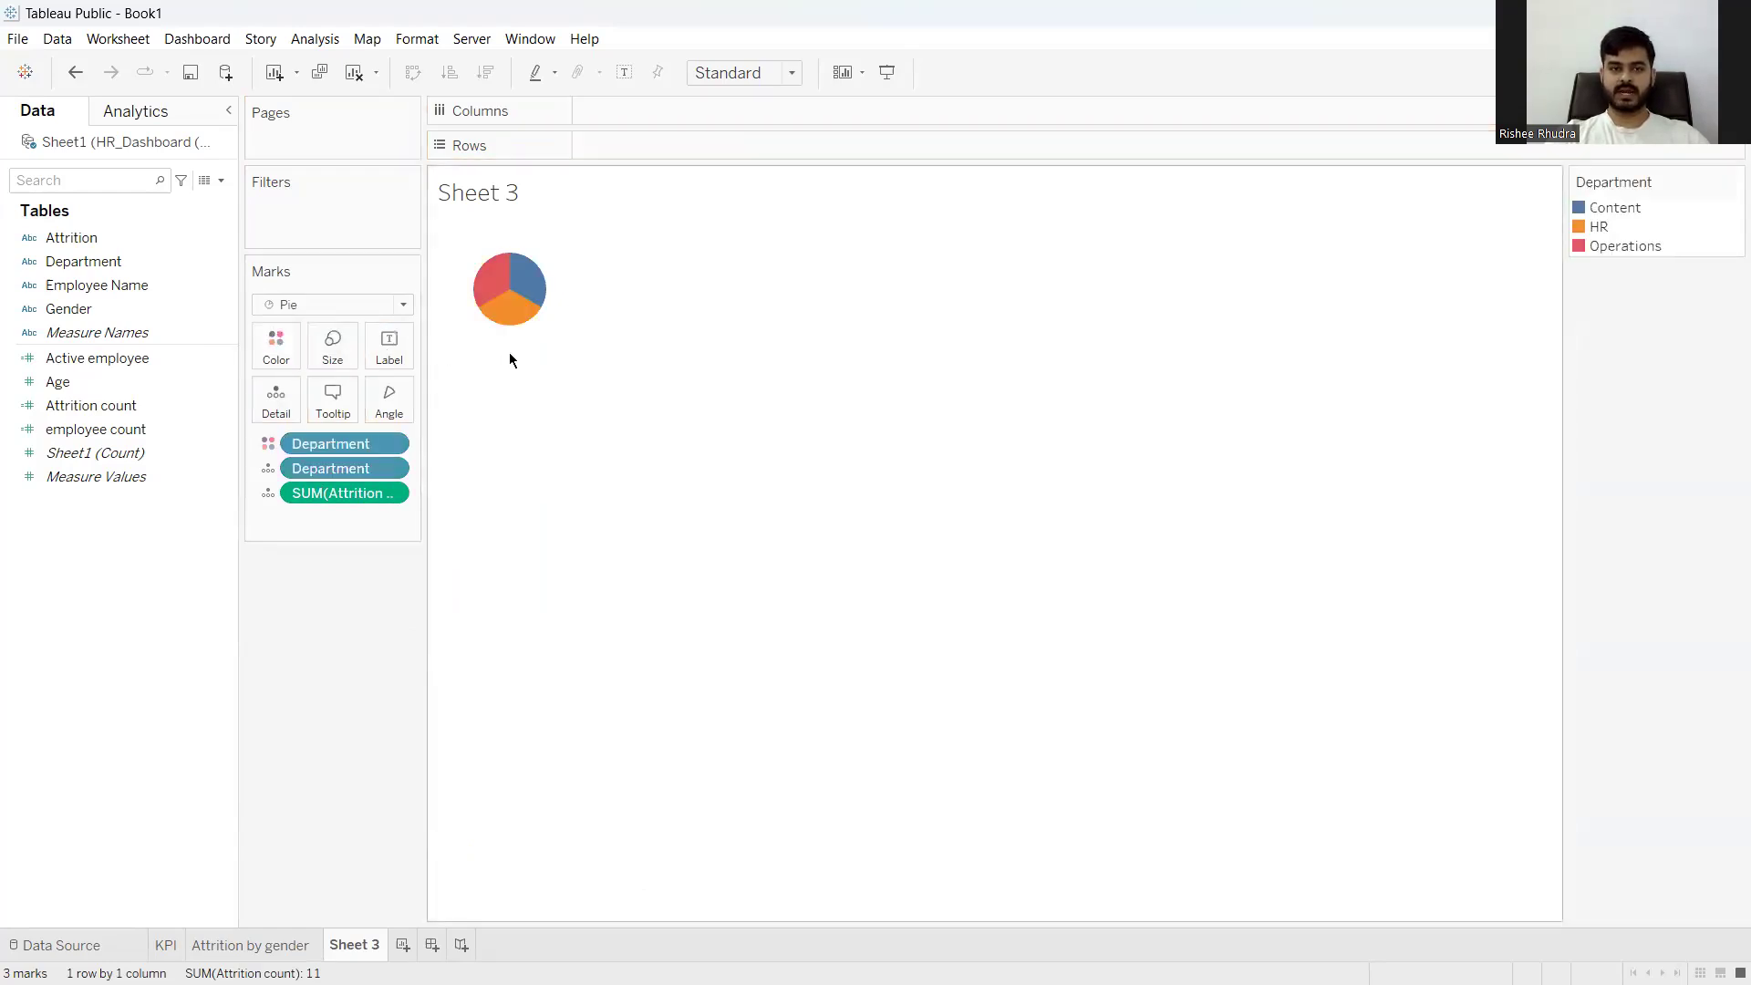
# Fit the pie chart to the Entire View
pyautogui.click(791, 81)
pyautogui.click(764, 149)
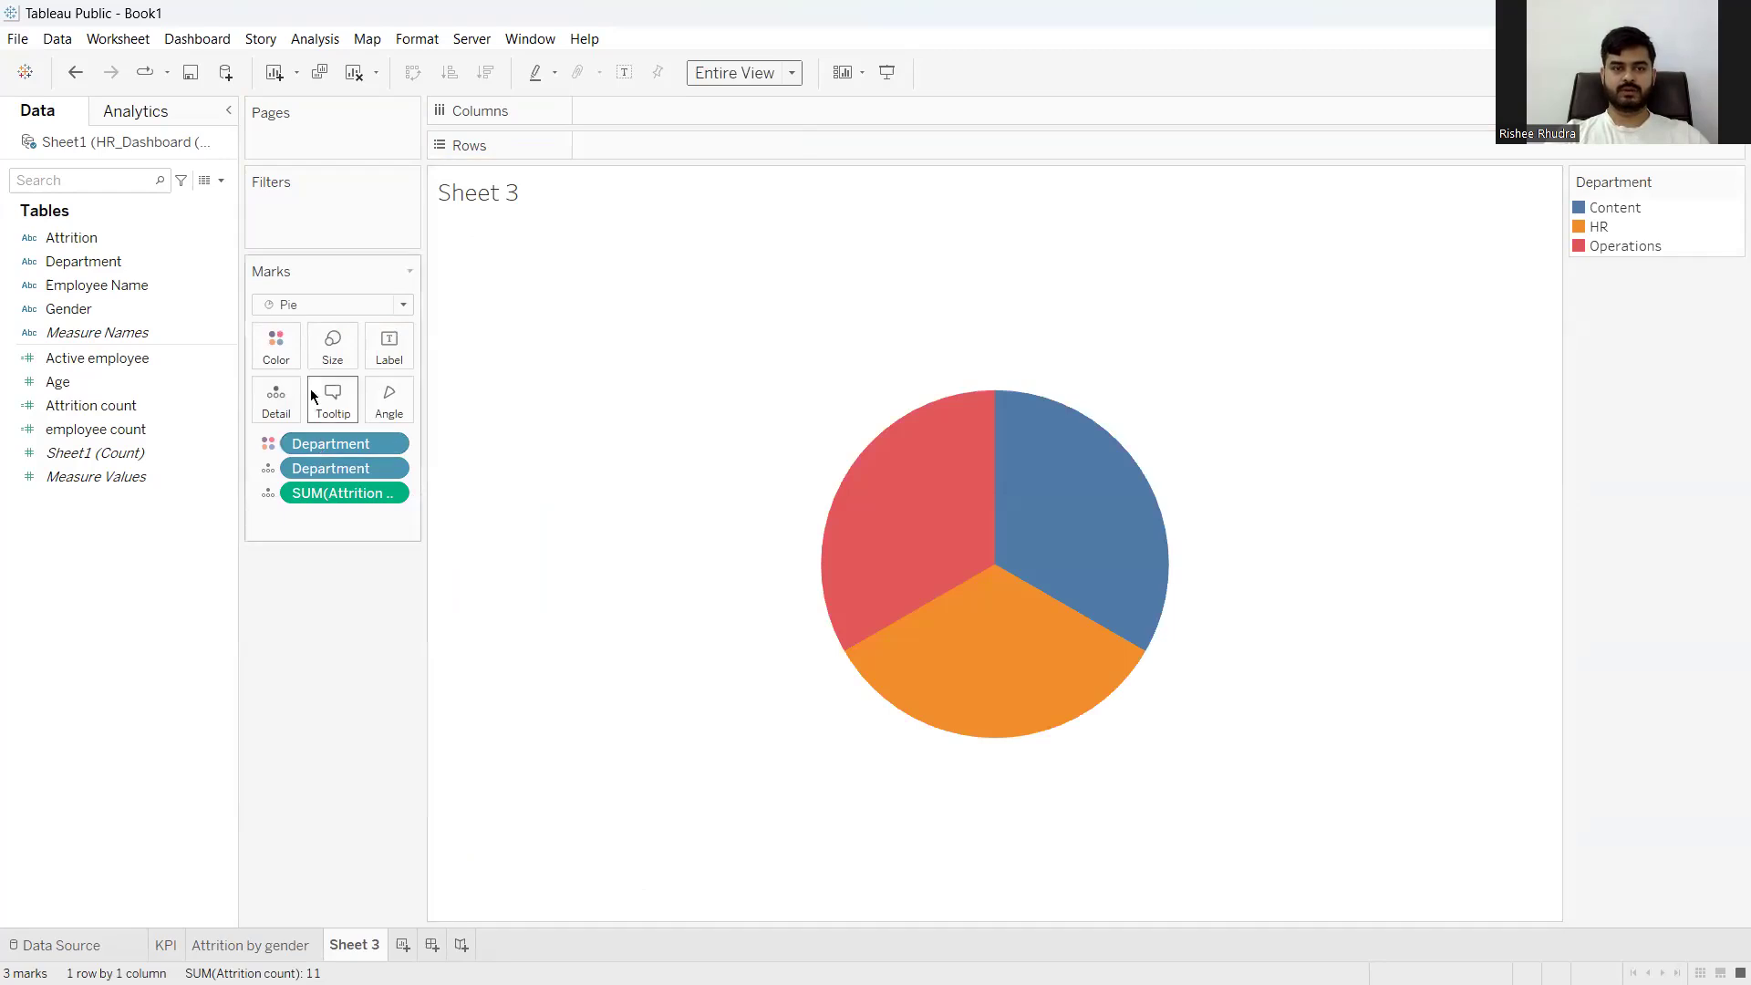
pyautogui.click(289, 341)
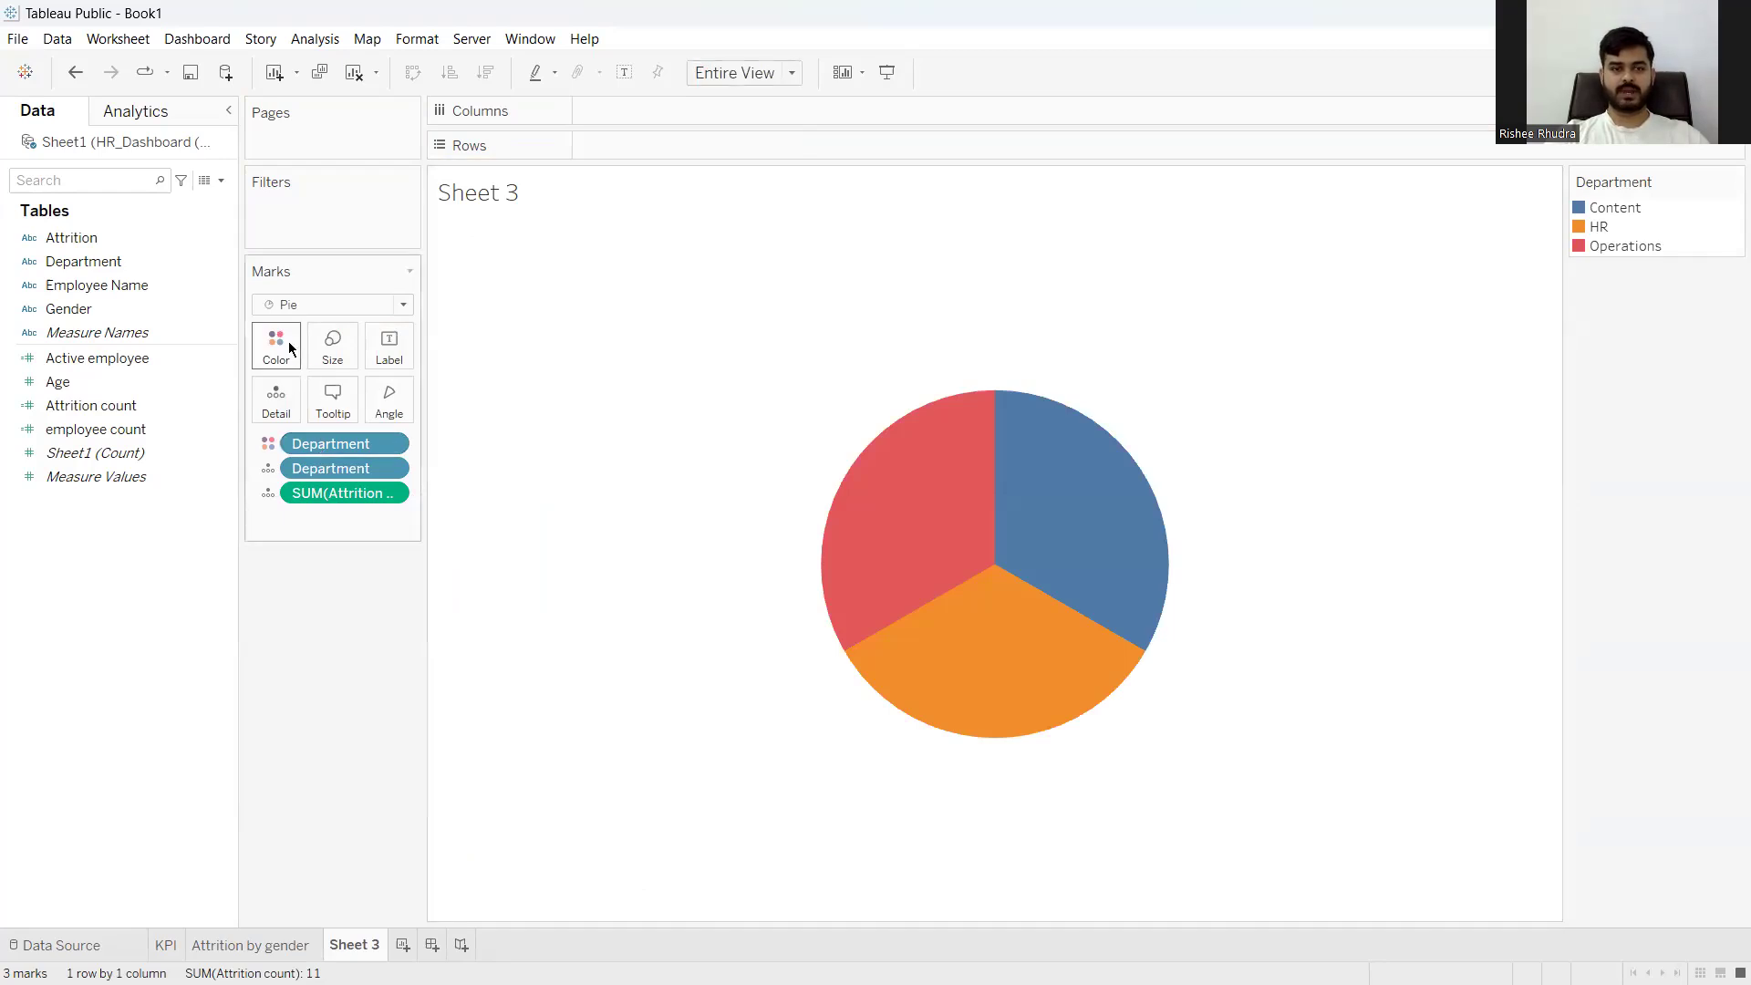
# Give the Content department the green swatch in the pie's colour palette
pyautogui.click(338, 414)
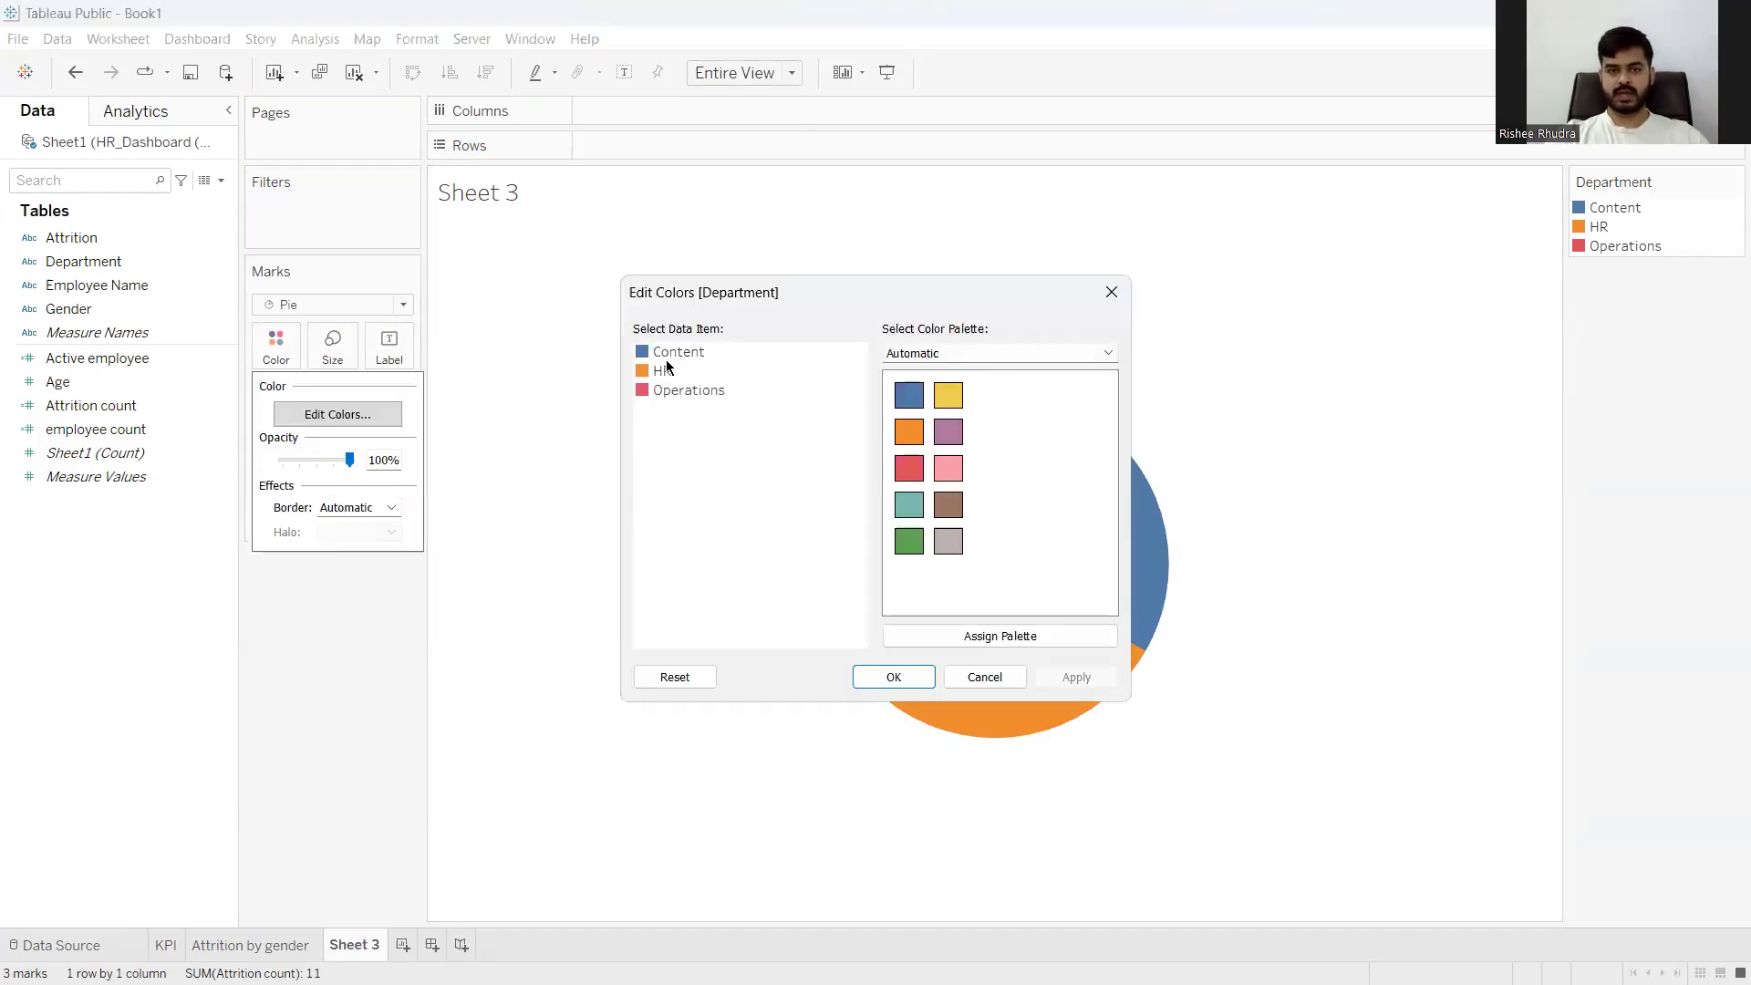
pyautogui.click(664, 353)
pyautogui.click(909, 542)
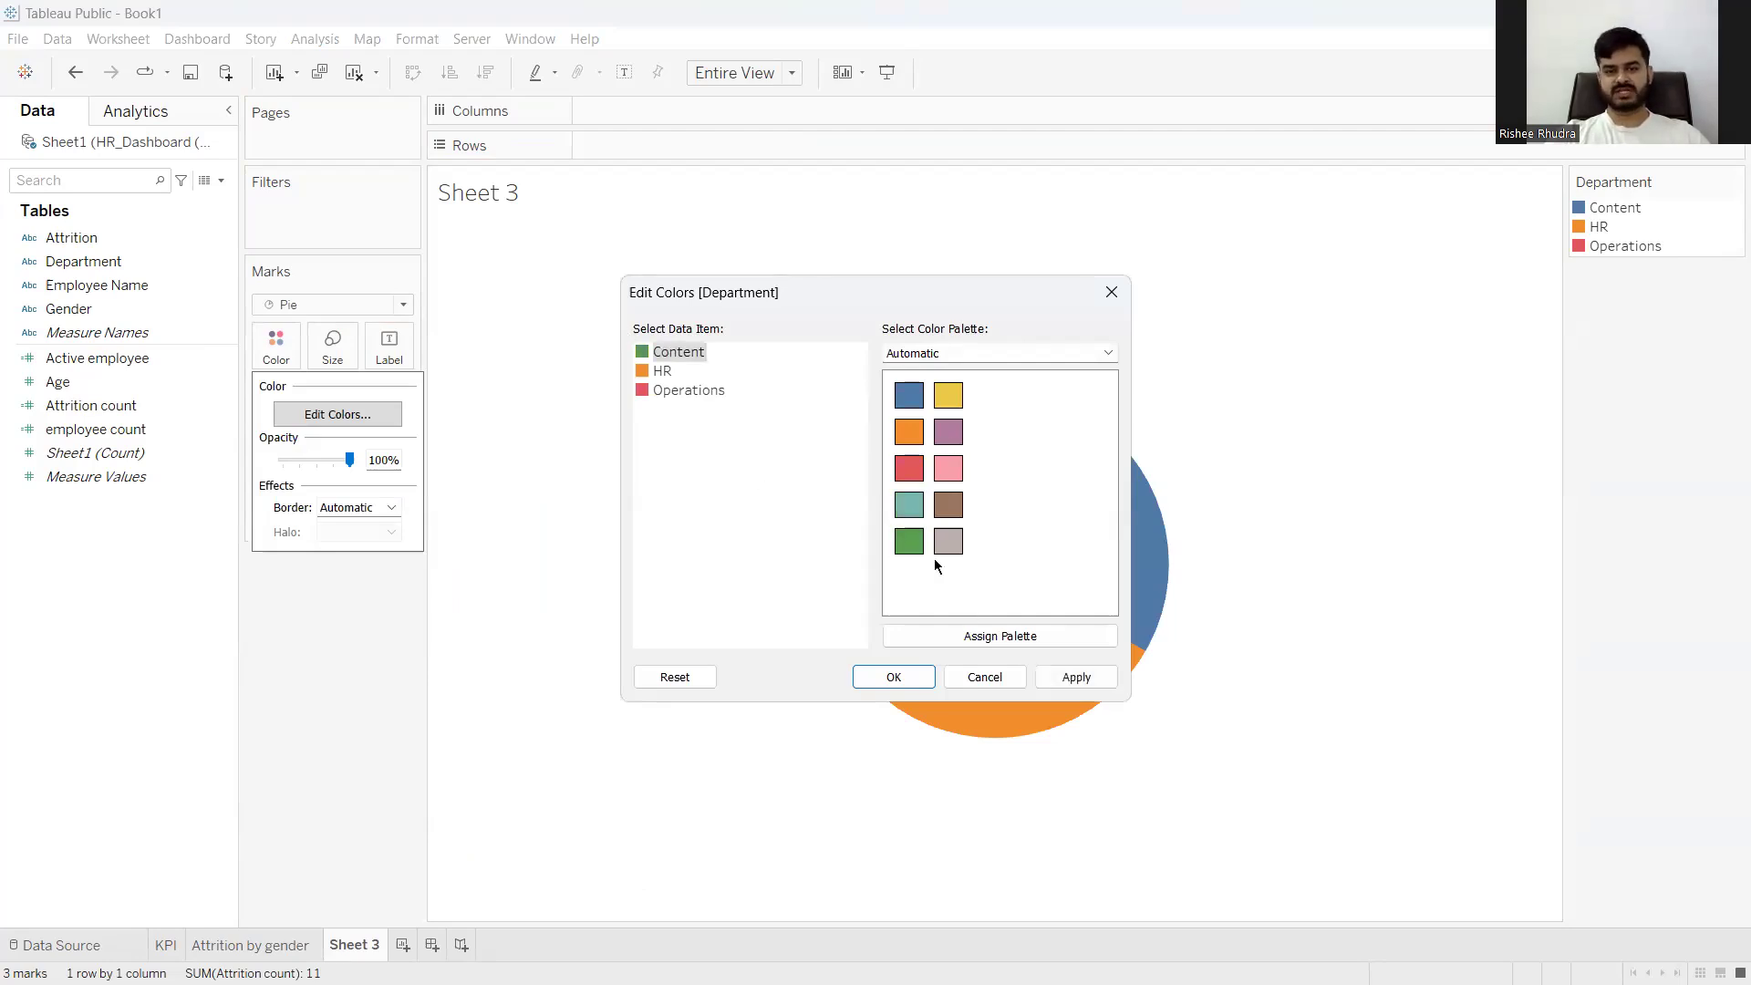
pyautogui.click(1060, 675)
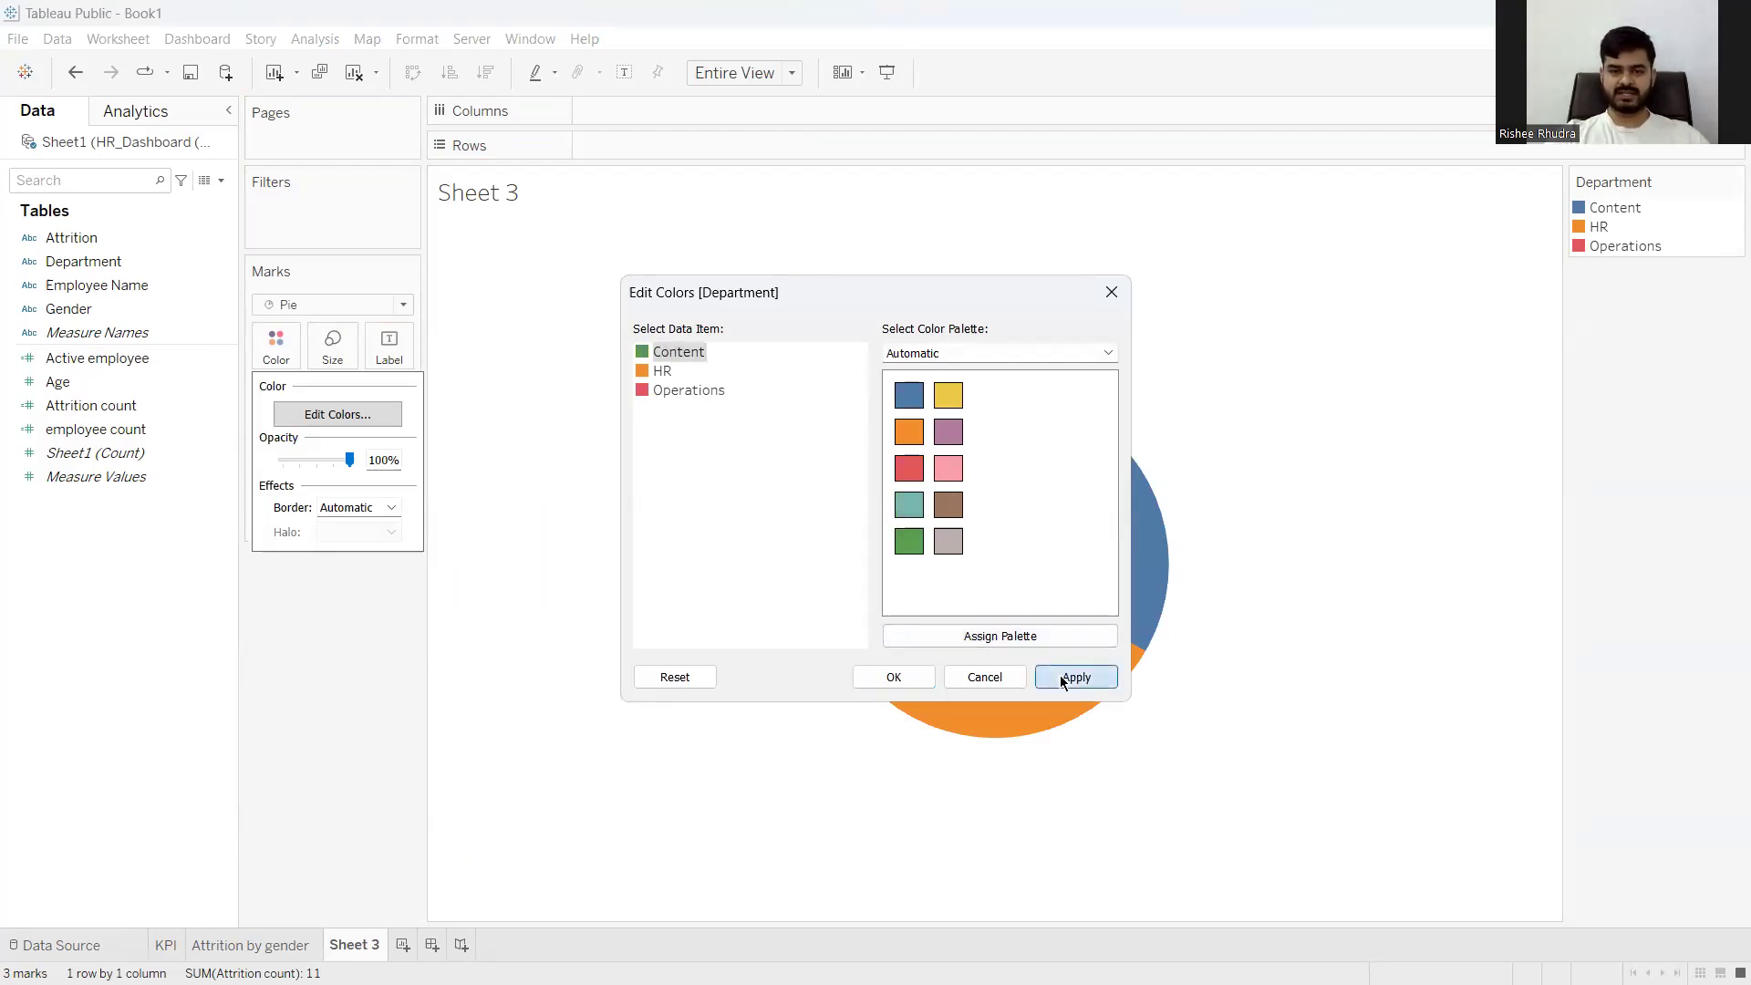
pyautogui.click(894, 677)
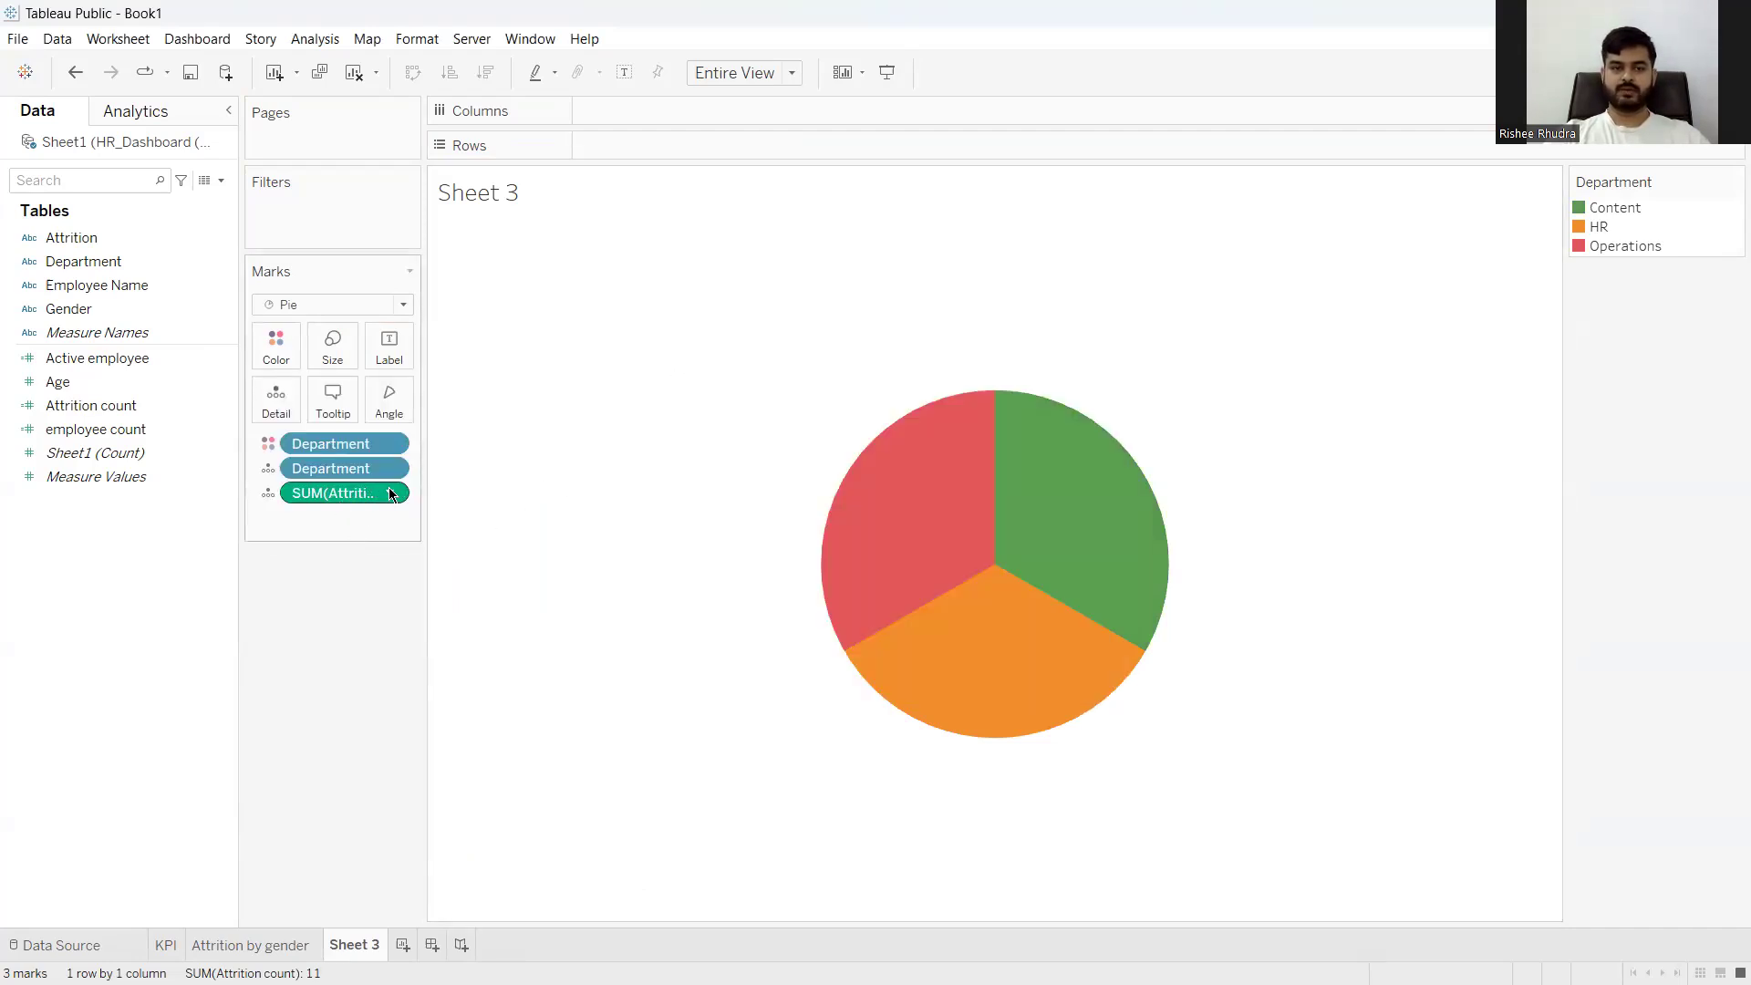
pyautogui.click(391, 493)
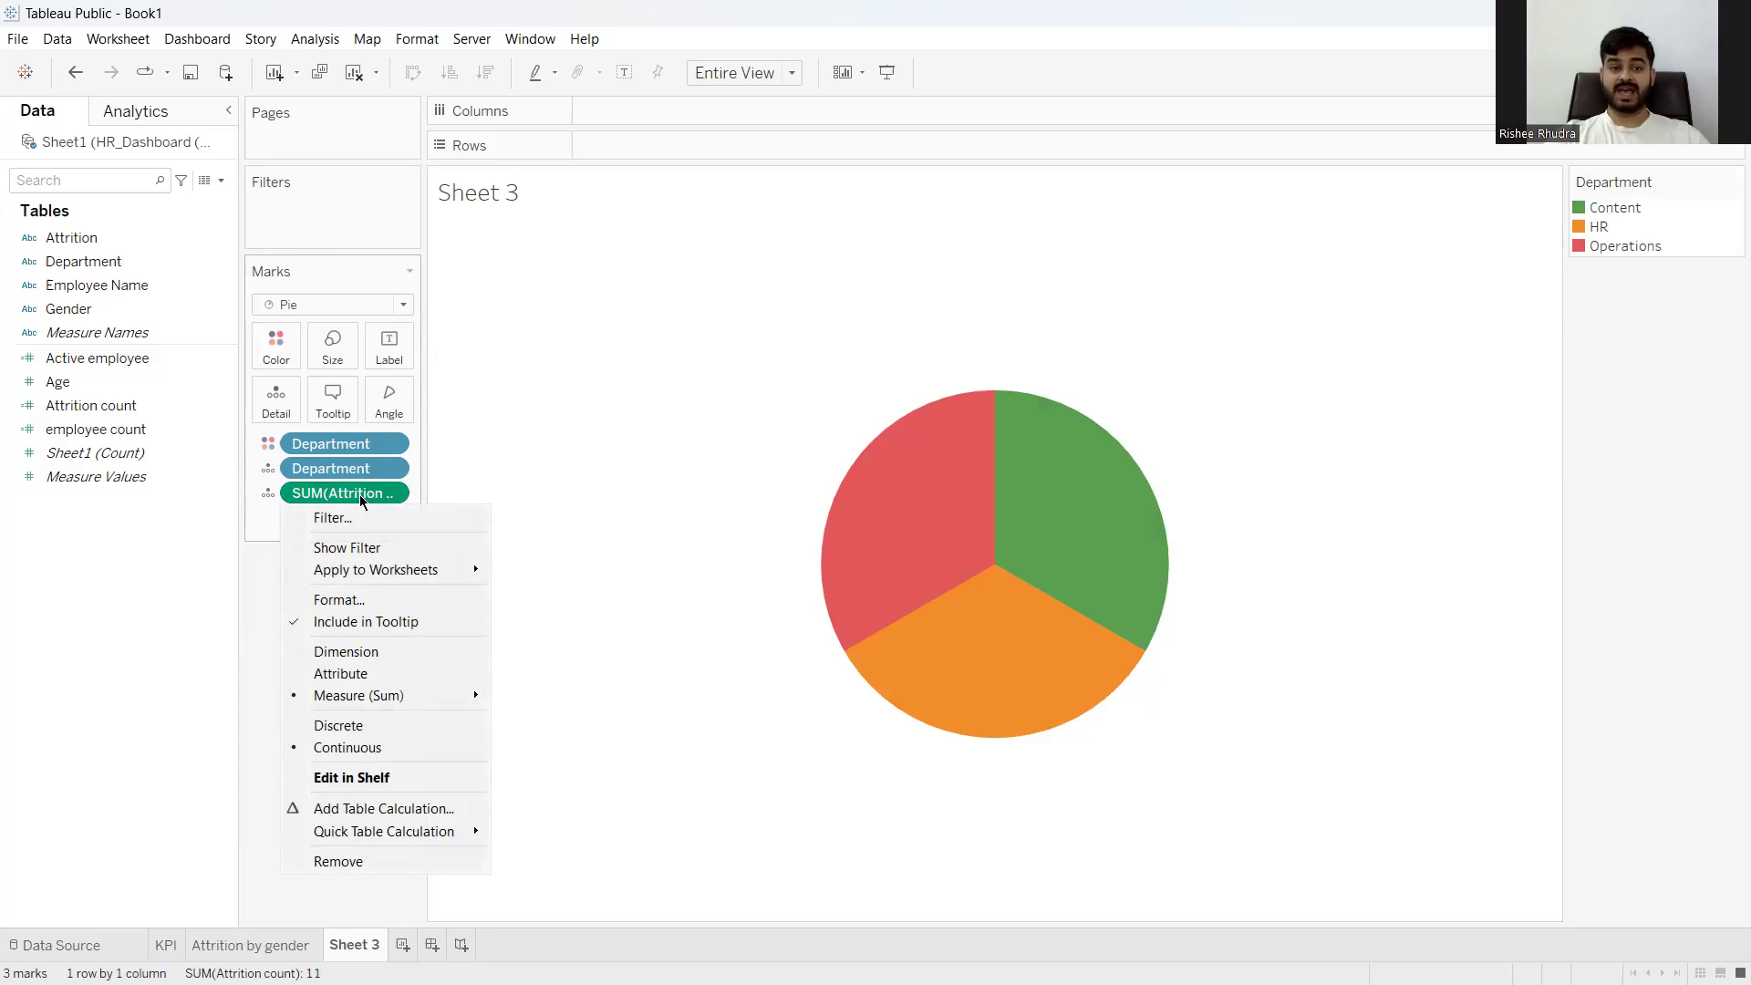
# Put SUM(Attrition count) on Angle and switch the second Department pill to Label
pyautogui.click(304, 493)
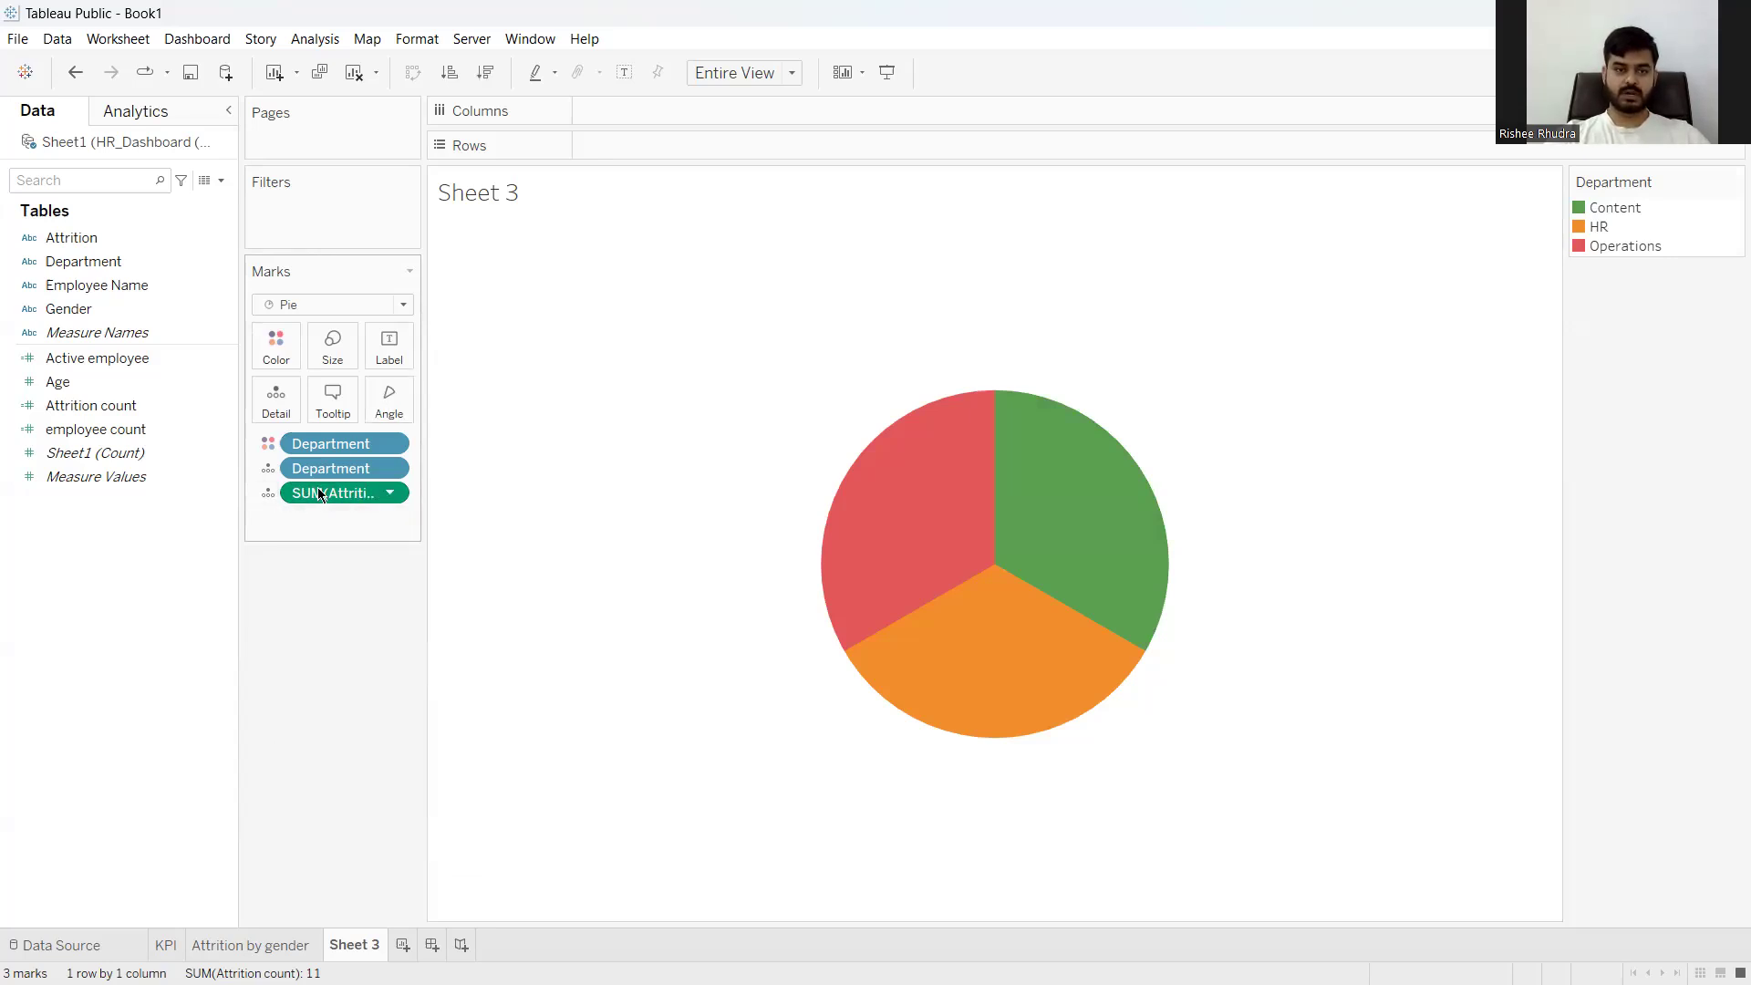
pyautogui.moveTo(397, 394); pyautogui.dragTo(397, 394)
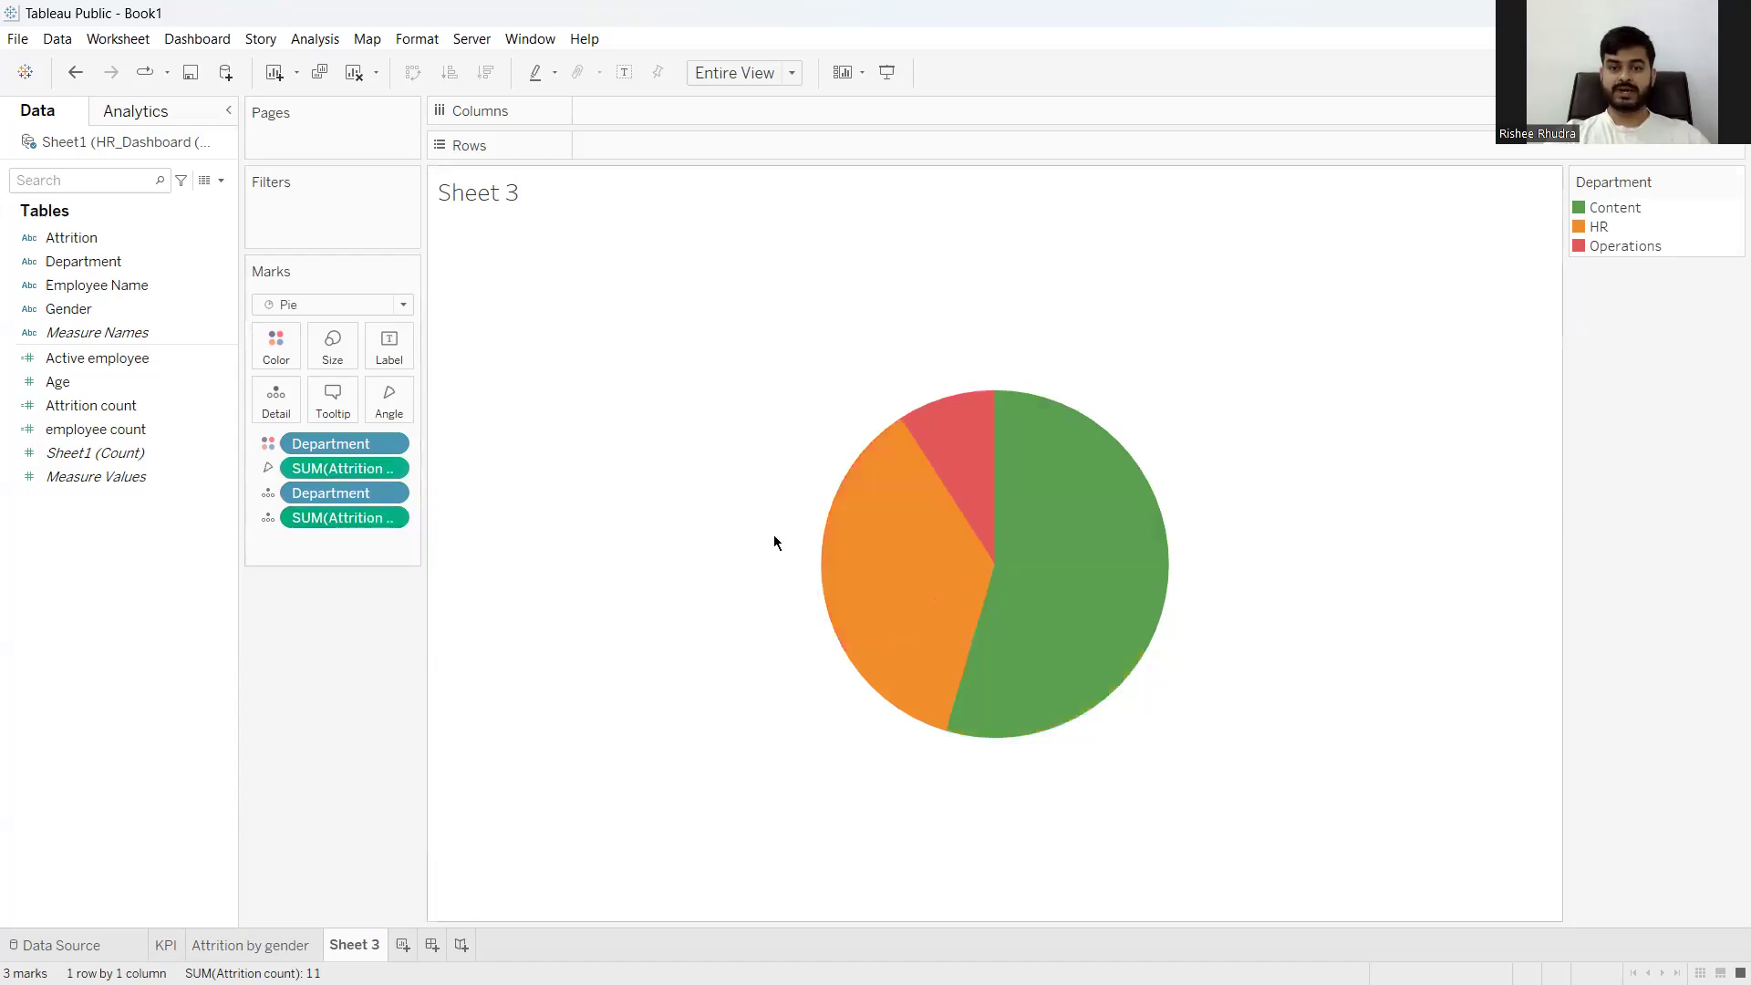
pyautogui.moveTo(1020, 475)
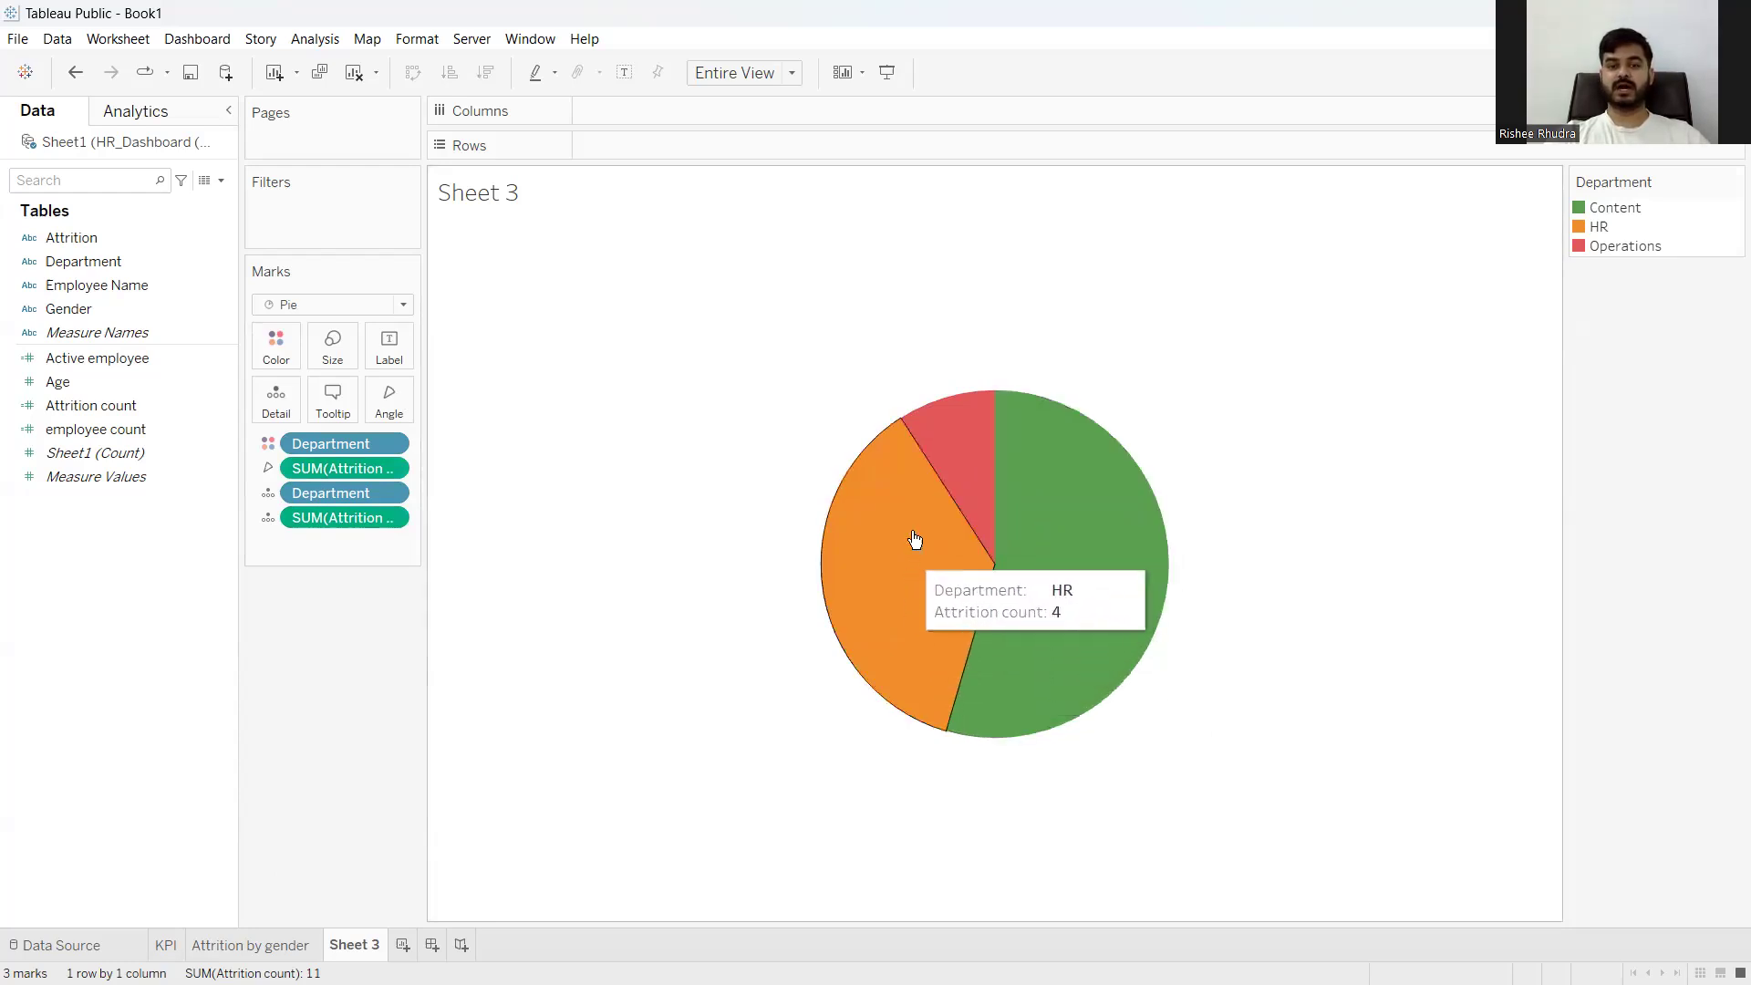
pyautogui.moveTo(950, 459)
pyautogui.moveTo(959, 655)
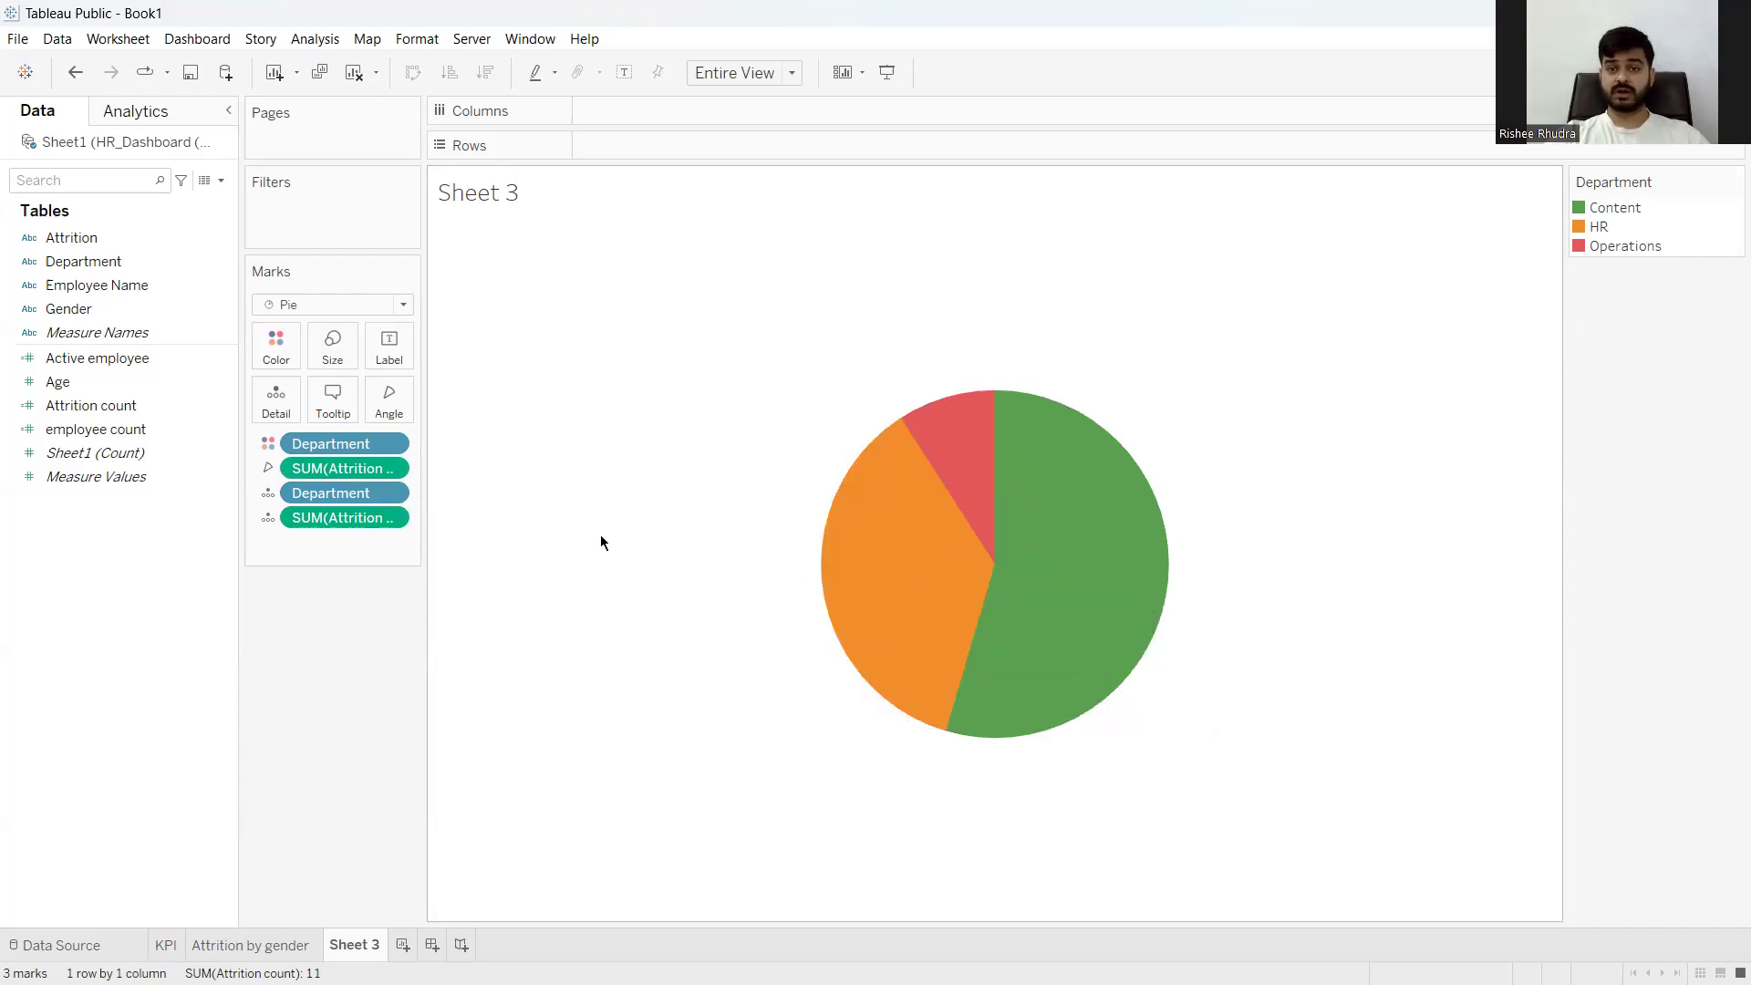
pyautogui.click(268, 494)
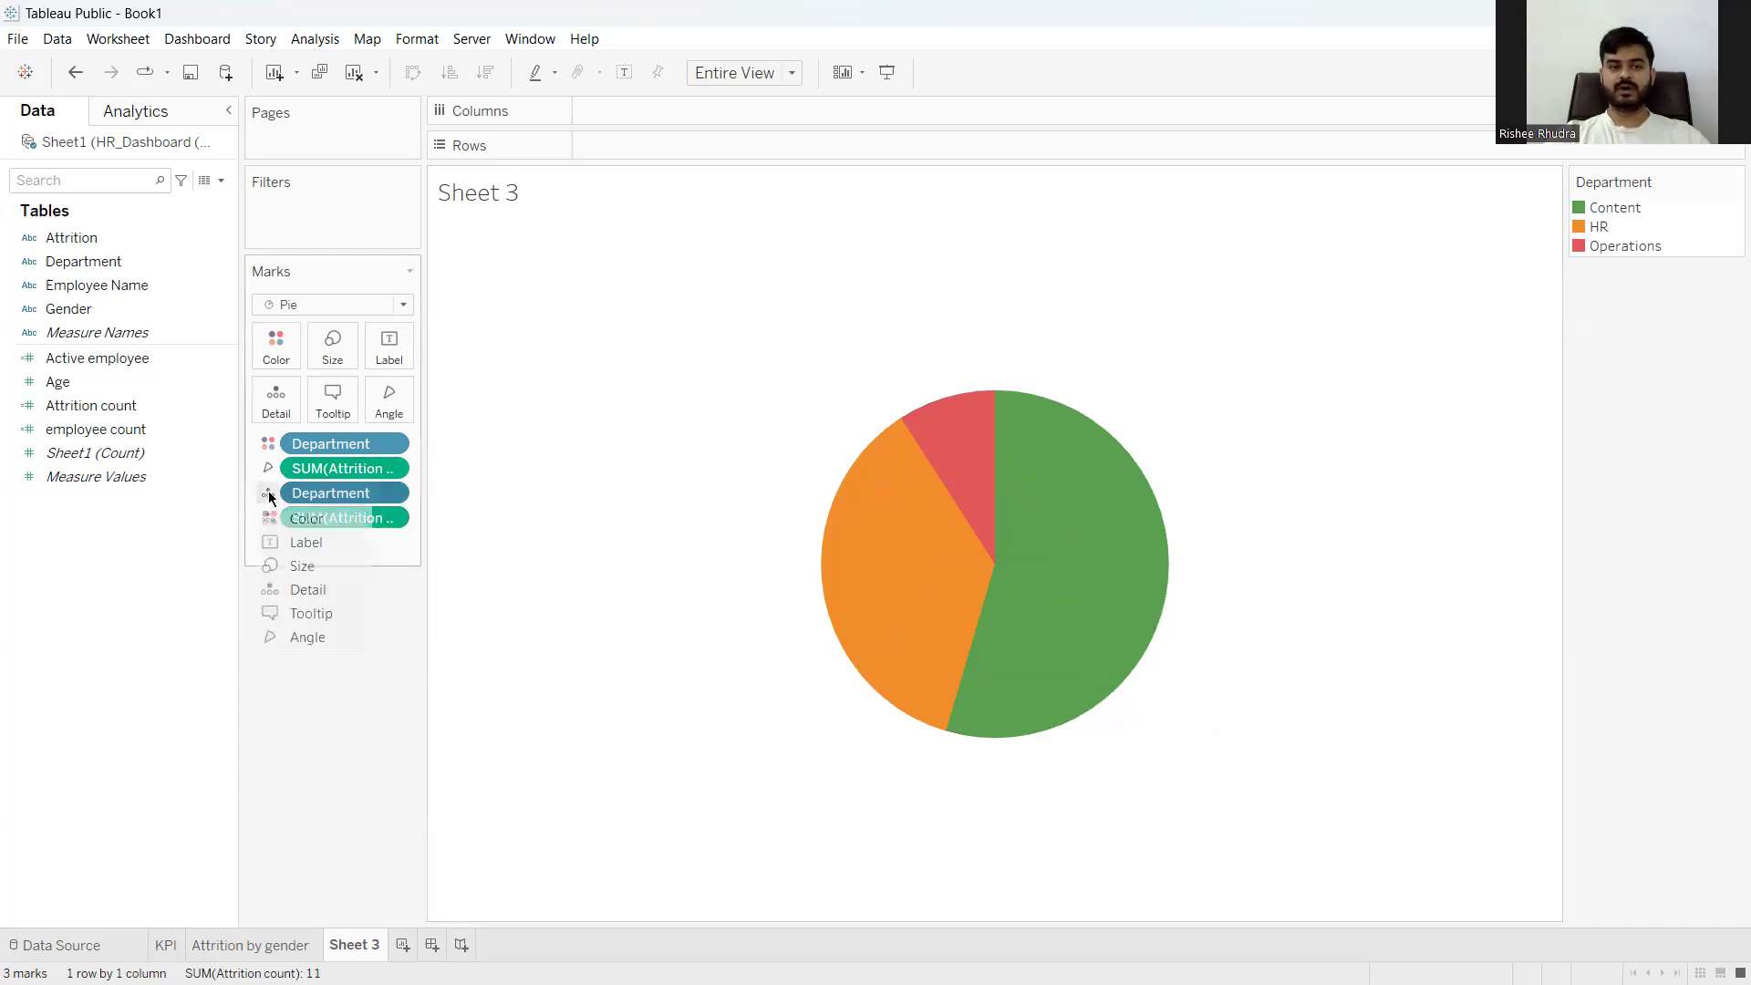
pyautogui.click(294, 553)
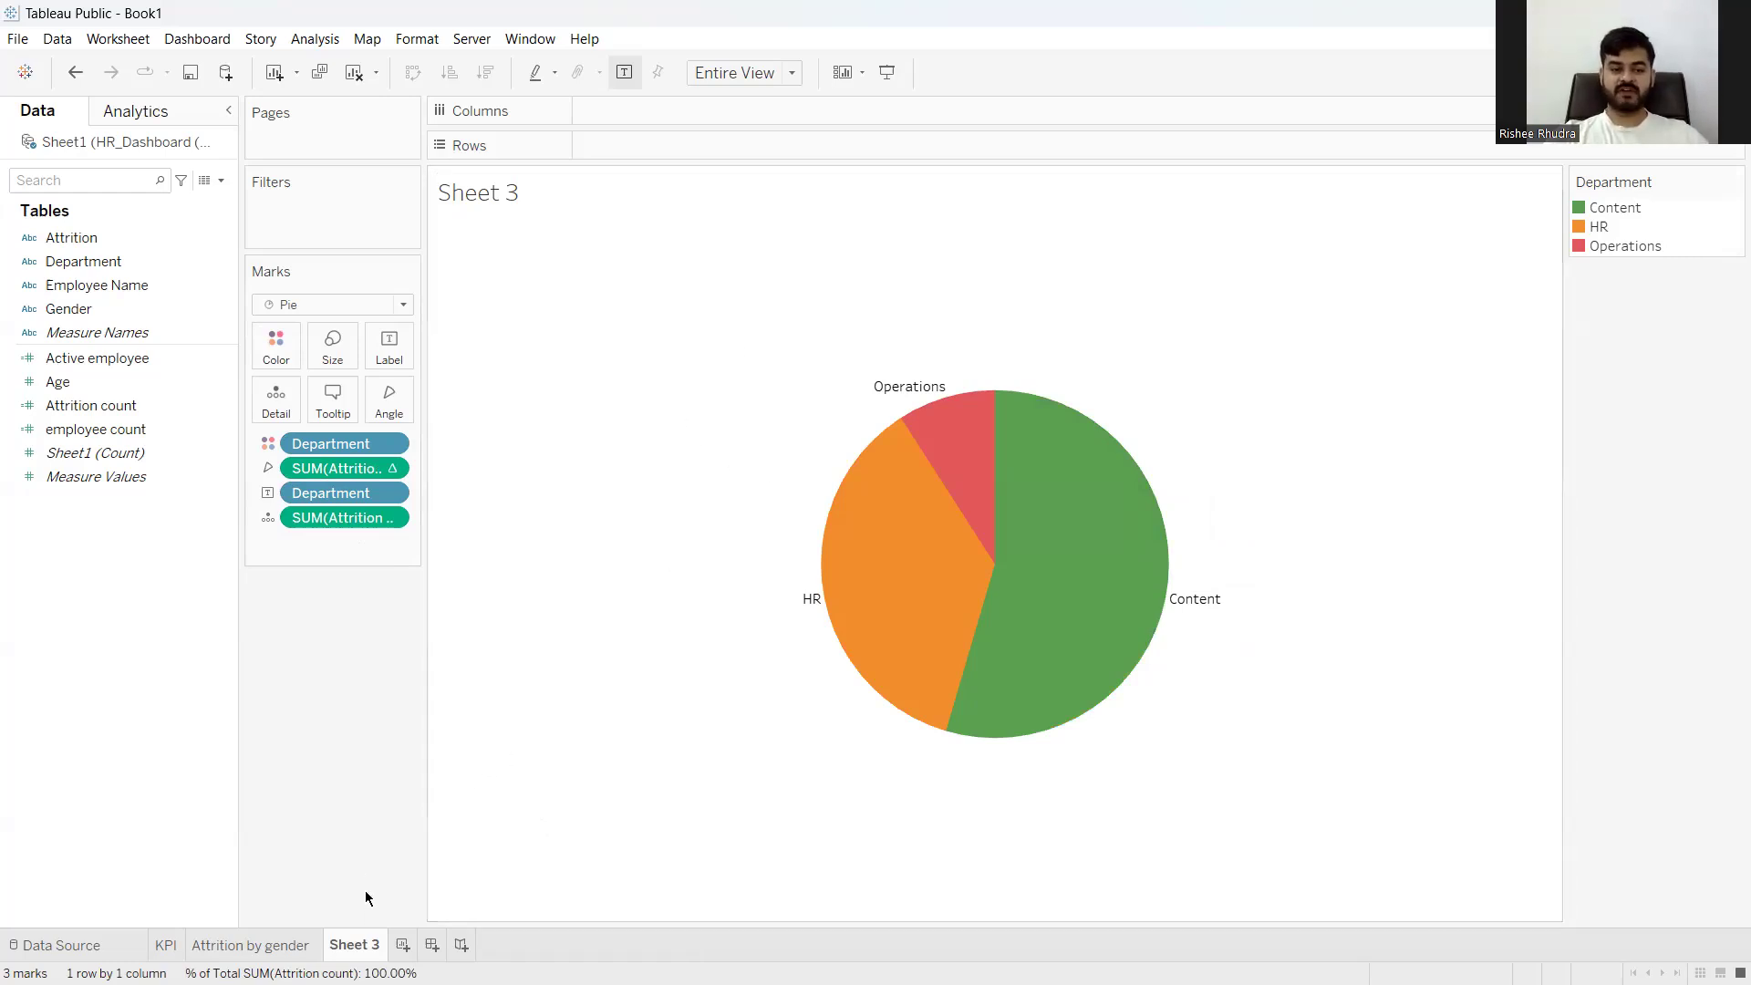
pyautogui.moveTo(930, 584)
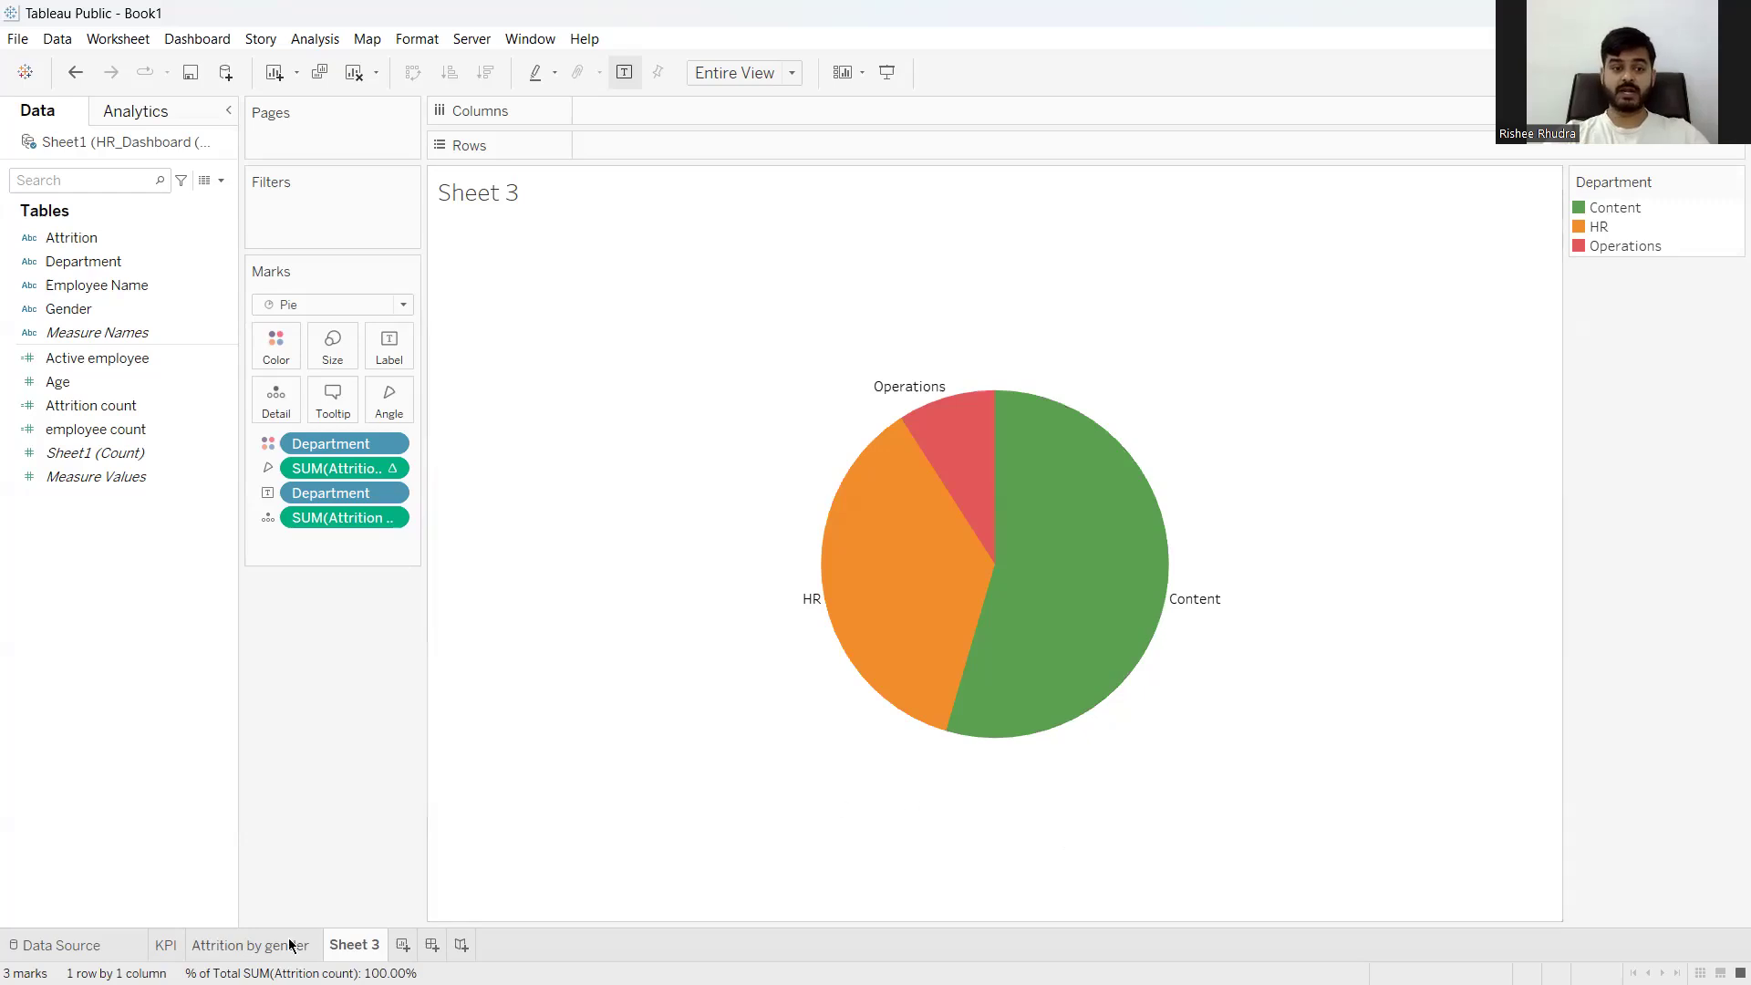
# Open the KPI sheet and compare it with the source Google Sheet data
pyautogui.click(248, 945)
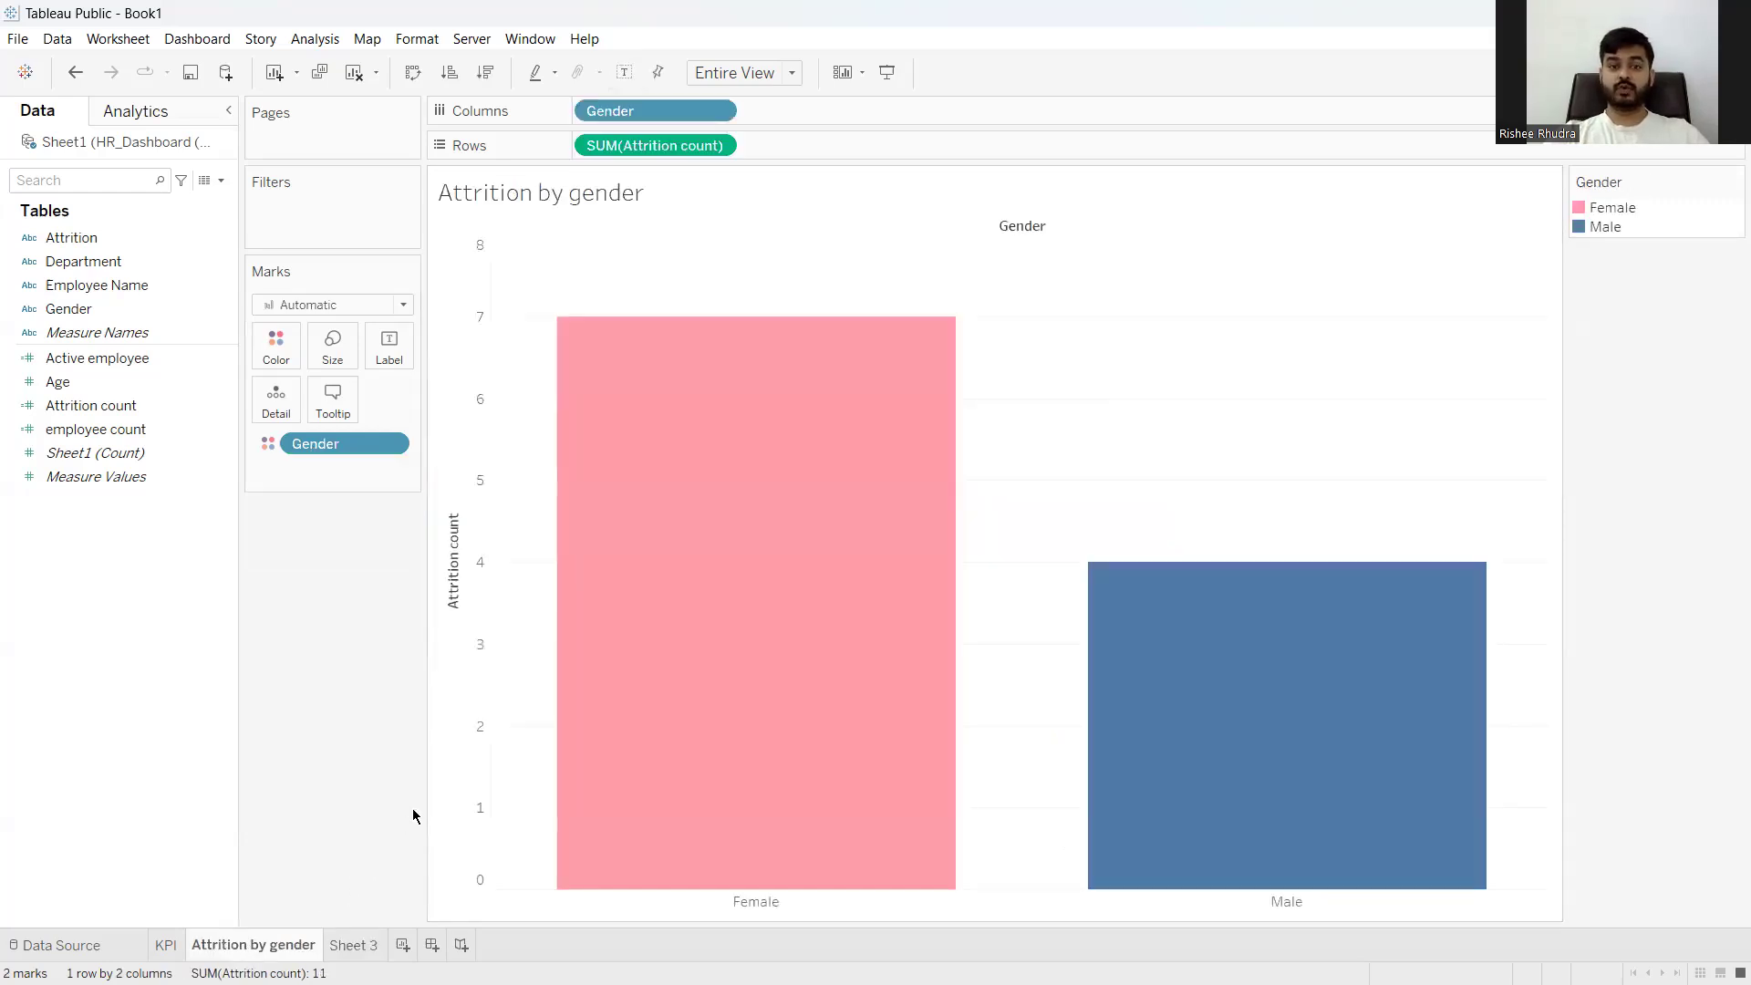
pyautogui.click(168, 945)
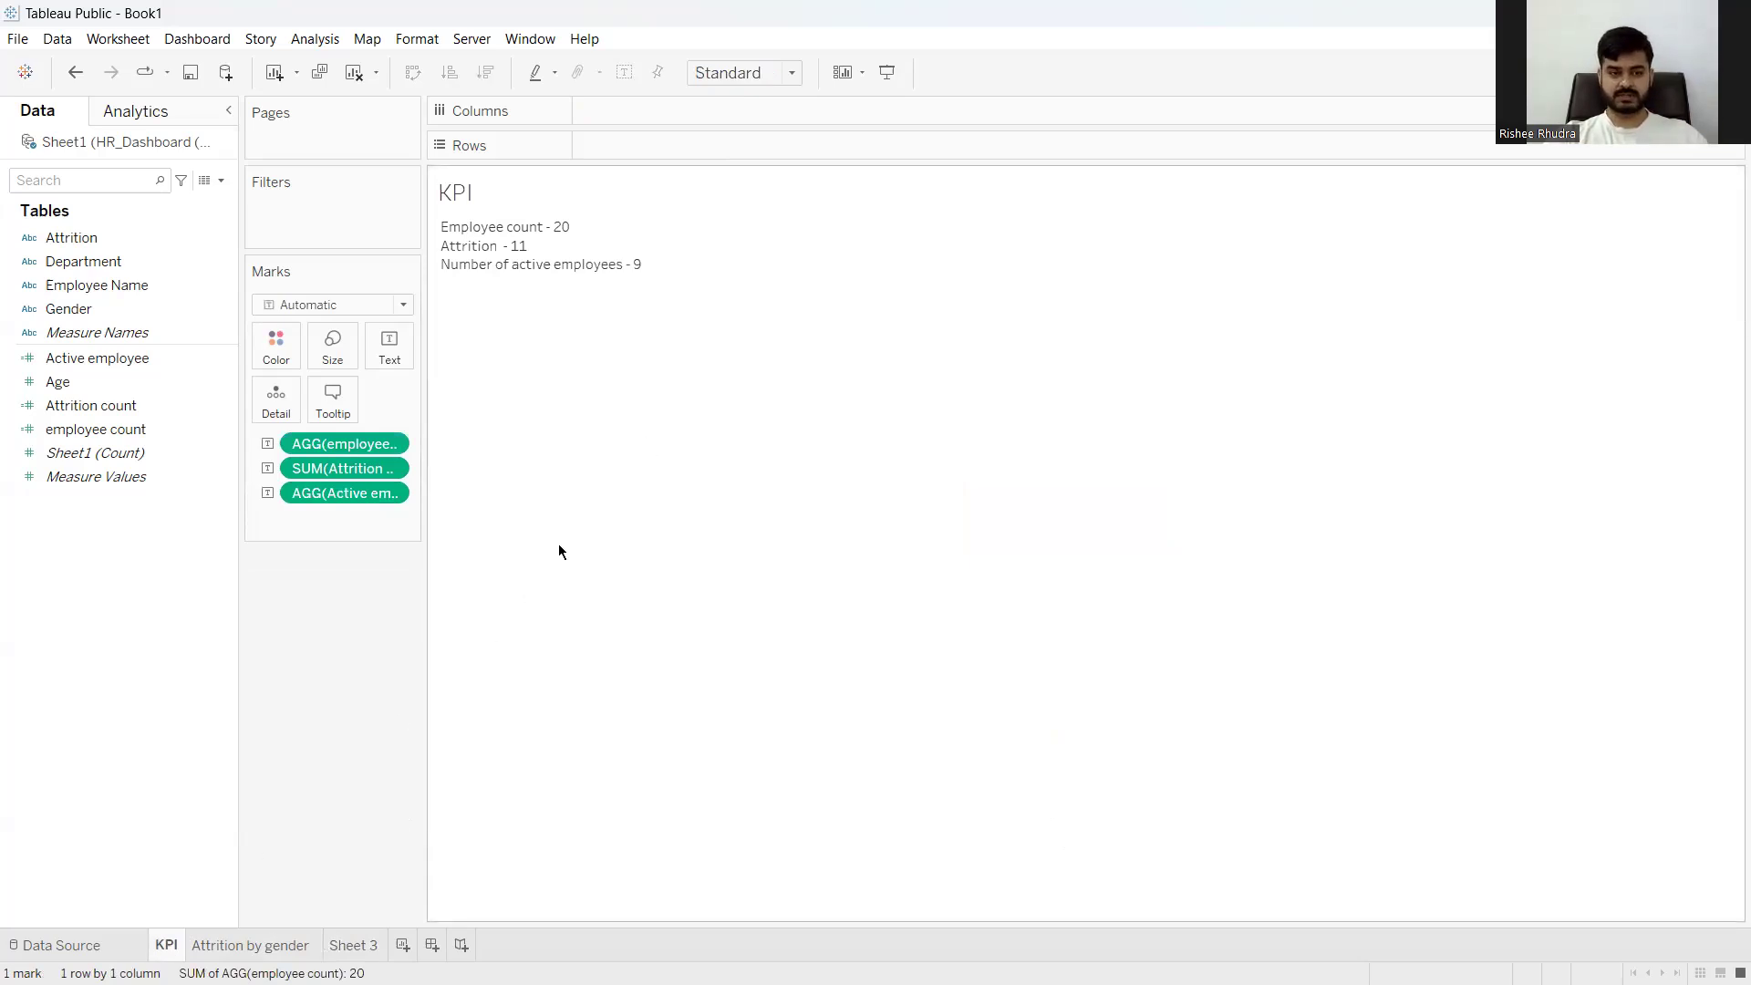
pyautogui.hotkey('alt', 'Tab')
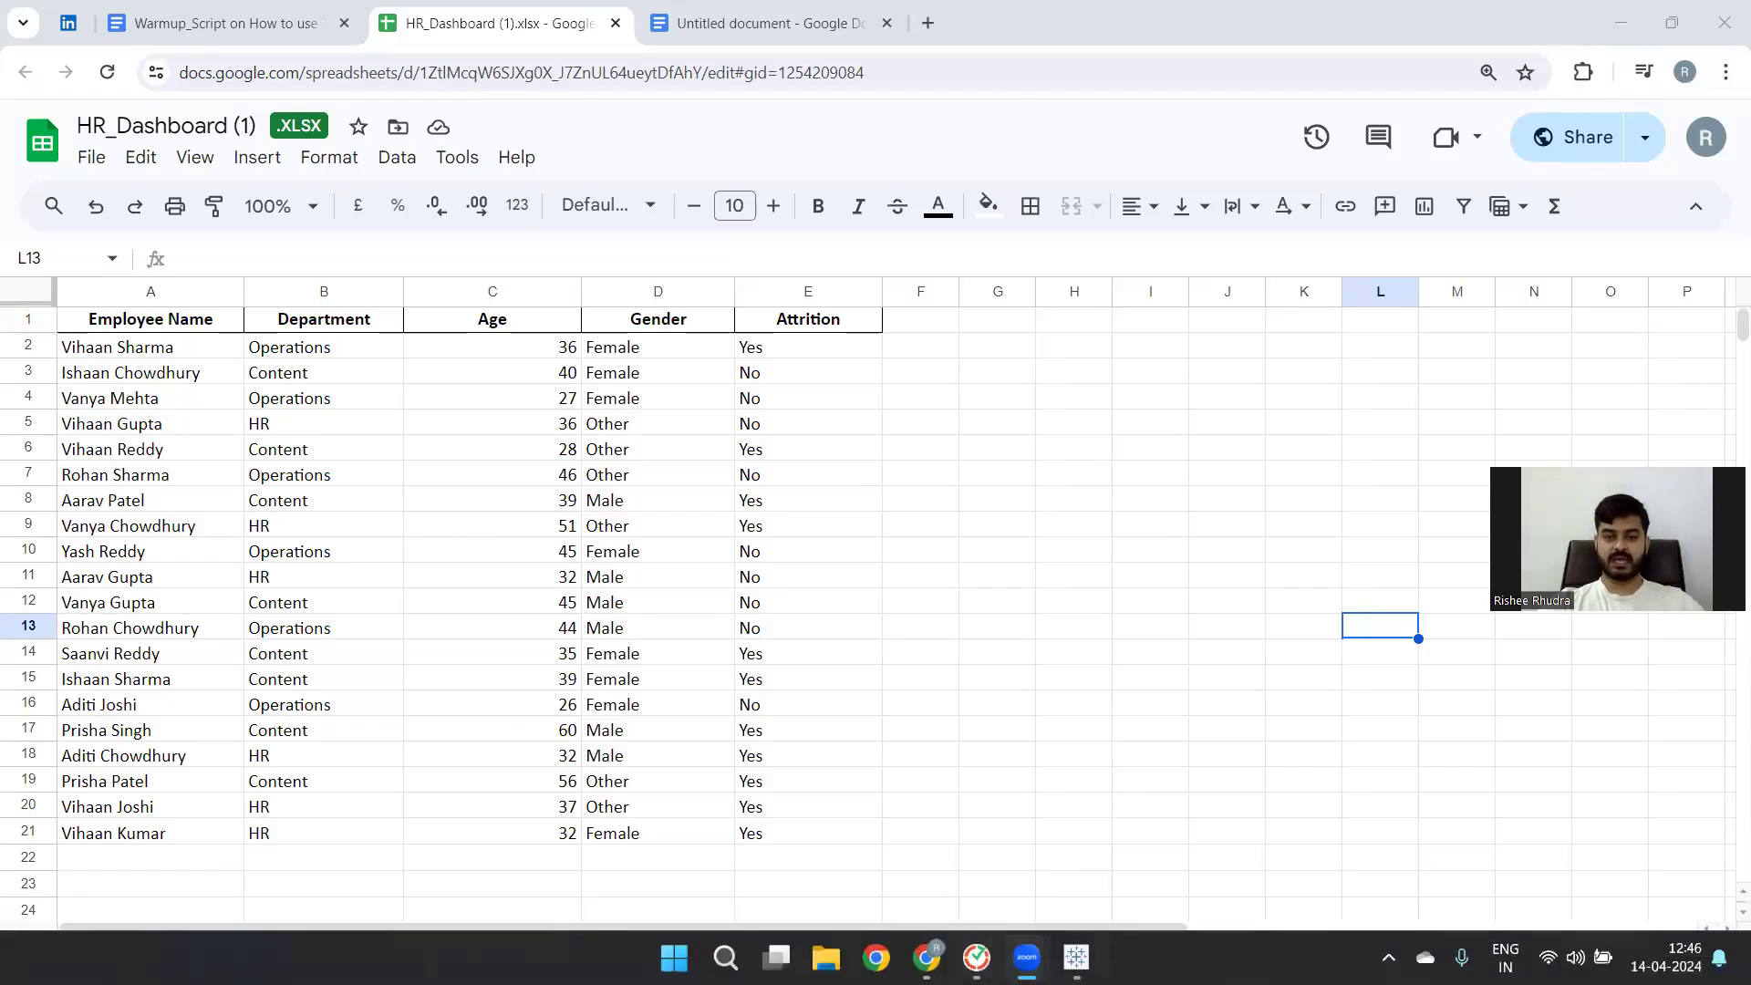
pyautogui.click(1020, 857)
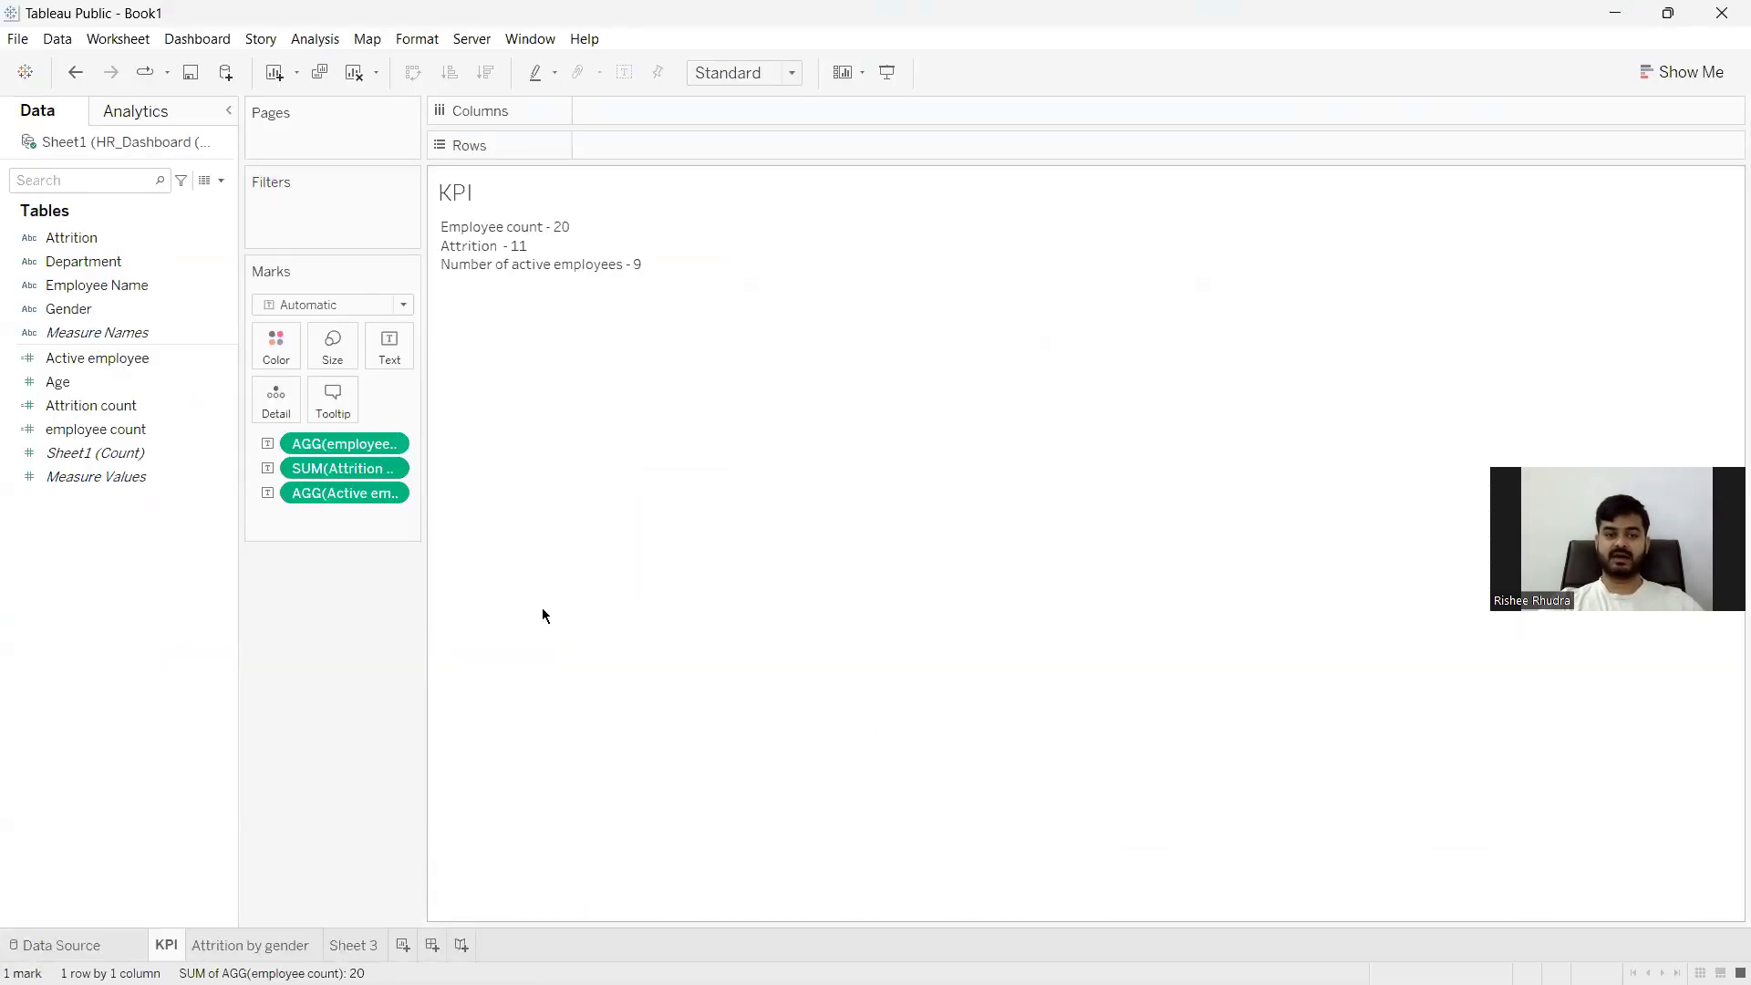
# Go through the Attrition by gender tab back to Sheet 3's labelled department pie
pyautogui.moveTo(517, 261)
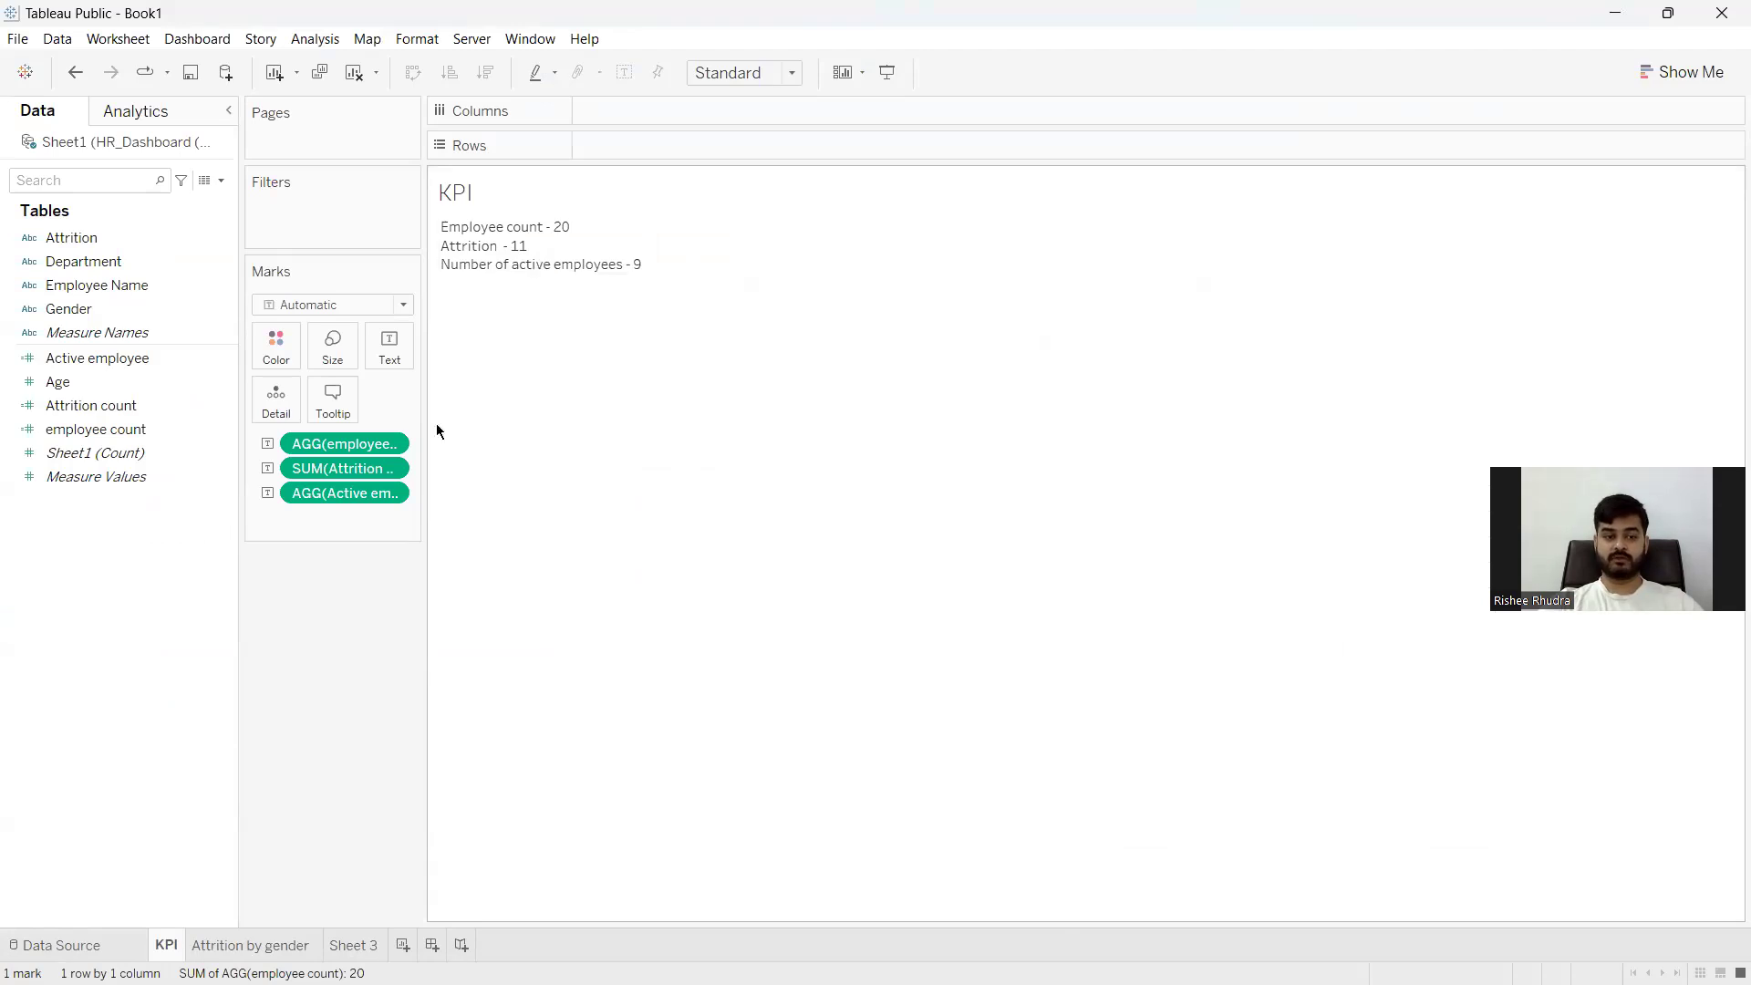
pyautogui.click(242, 953)
pyautogui.moveTo(617, 665)
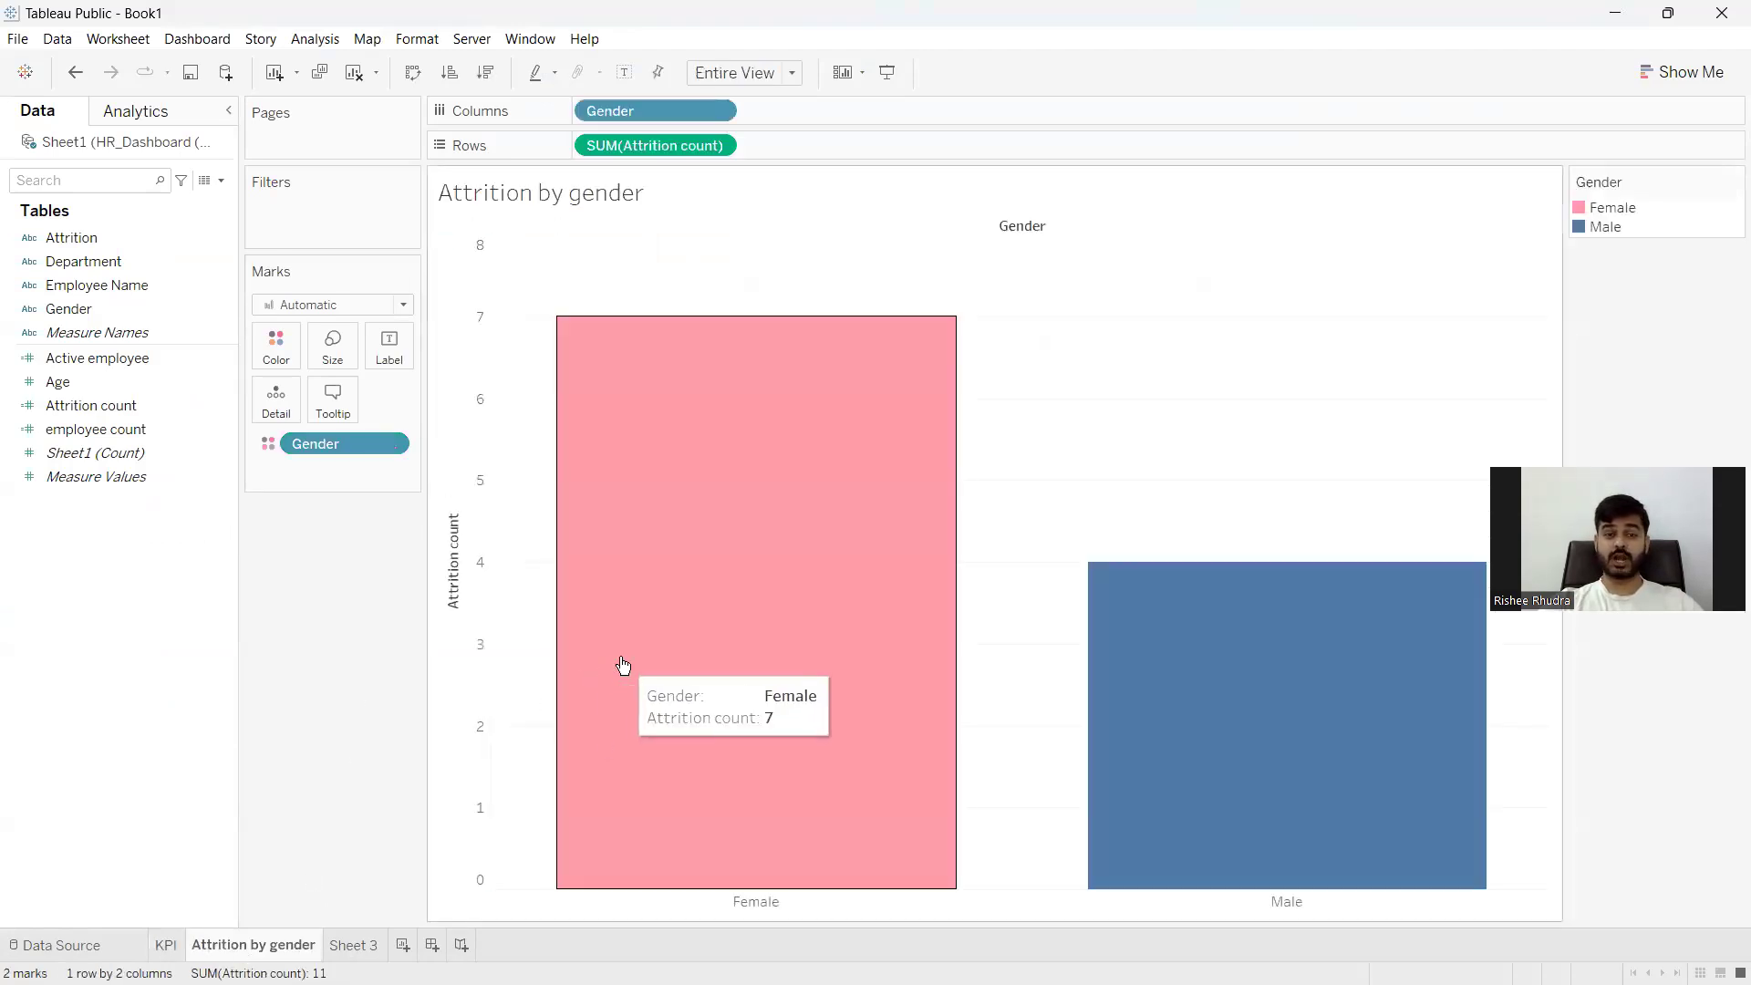
pyautogui.click(348, 946)
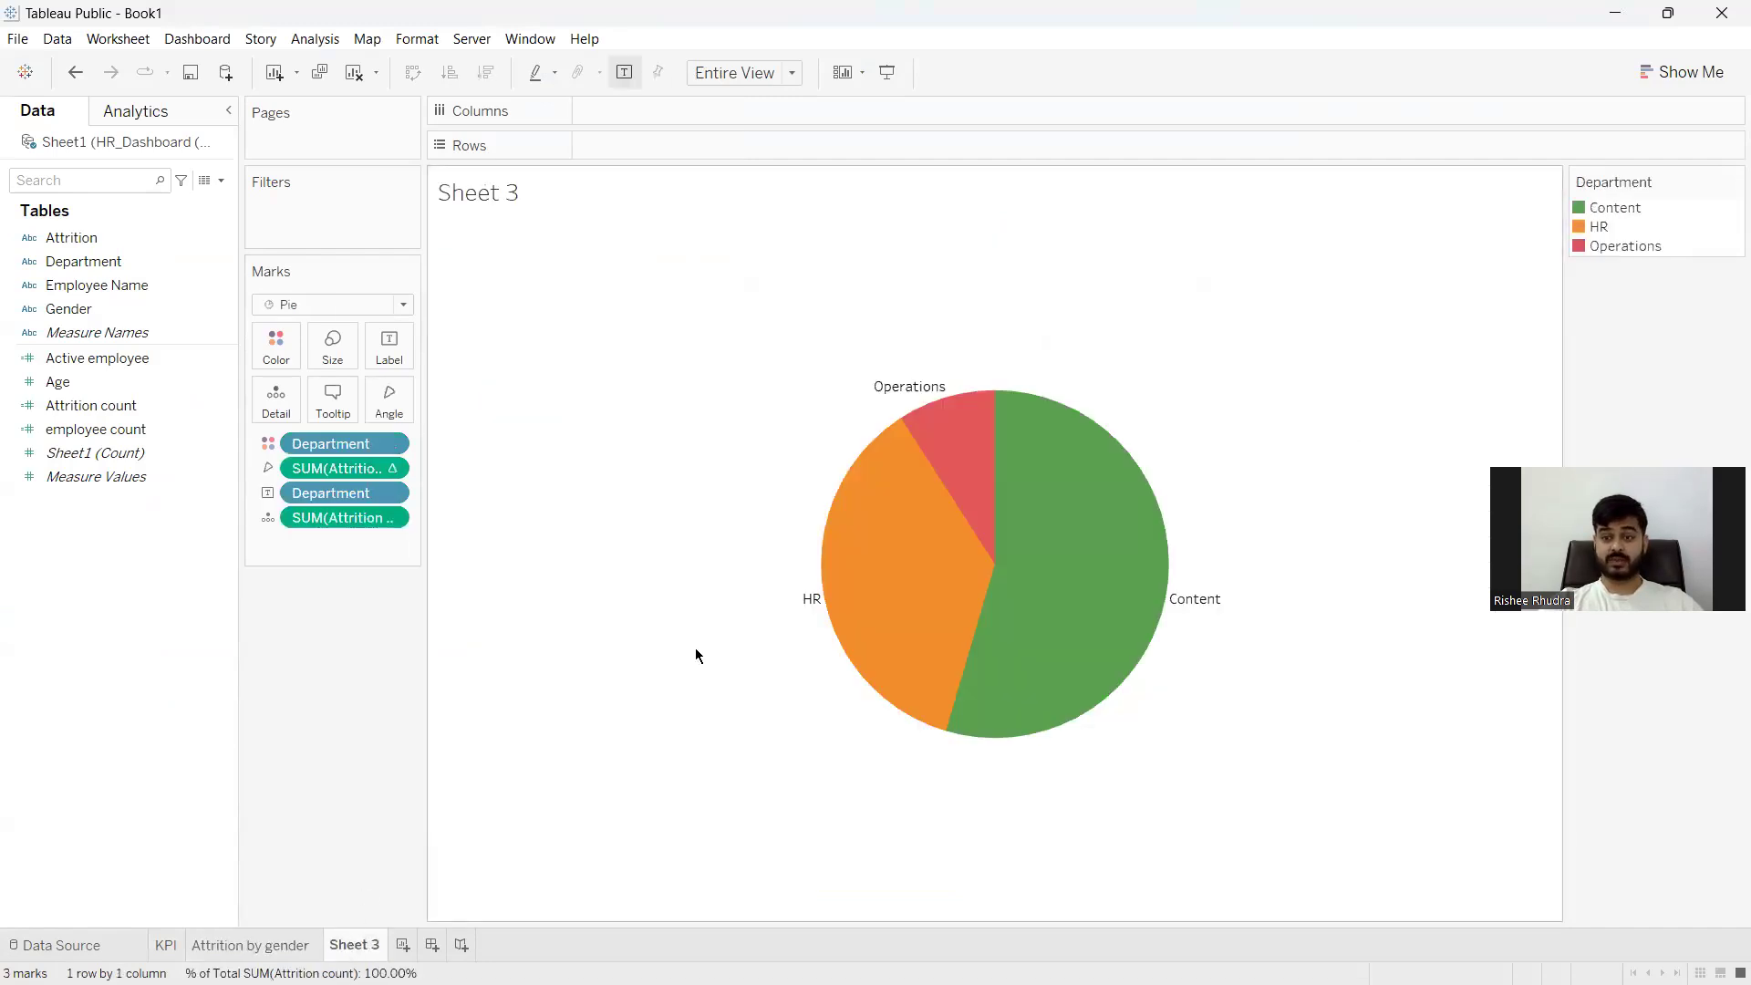